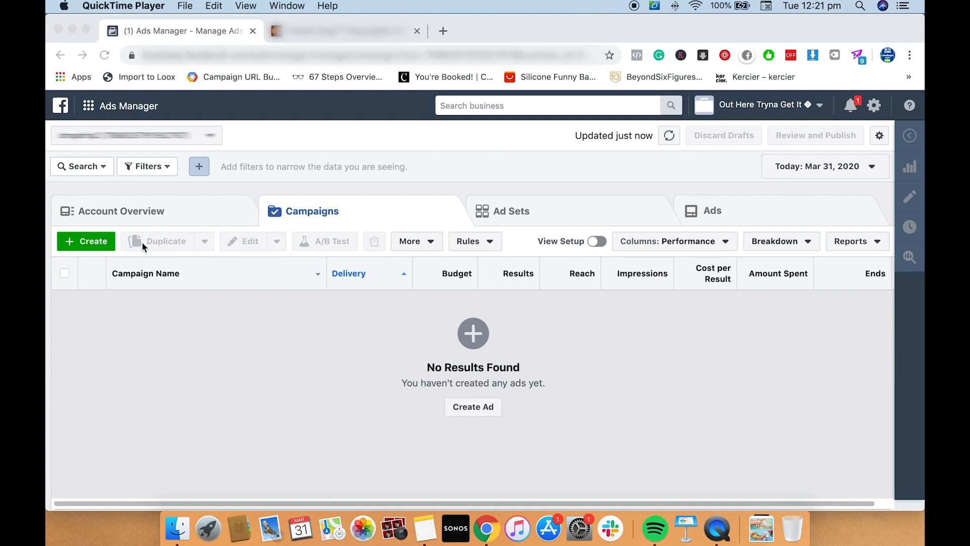
Start a new campaign, dismiss the saved draft from the last session, and choose Conversions as the marketing objective
{"action": "left_click", "coordinate": [100, 245]}
{"action": "left_click", "coordinate": [100, 246]}
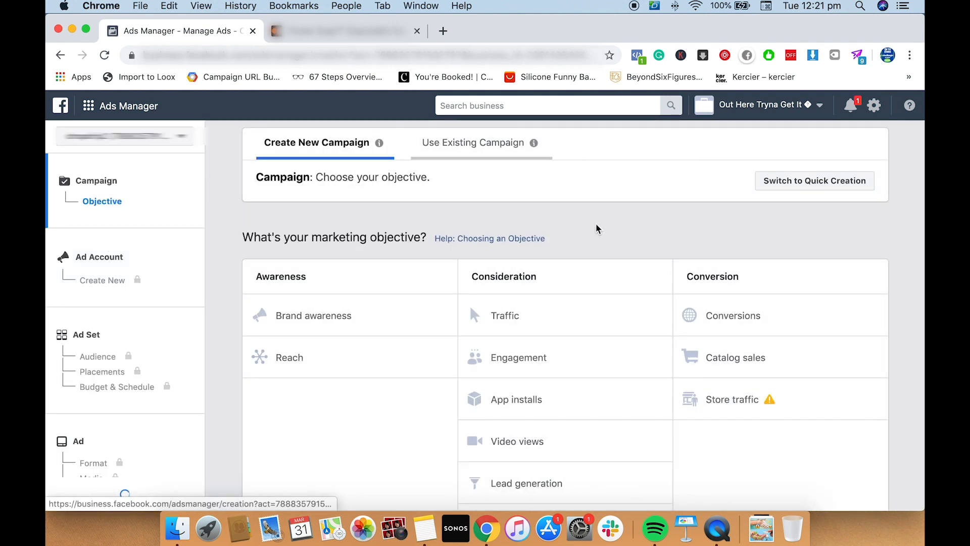
{"action": "scroll", "coordinate": [597, 229], "scroll_direction": "down", "scroll_amount": 2}
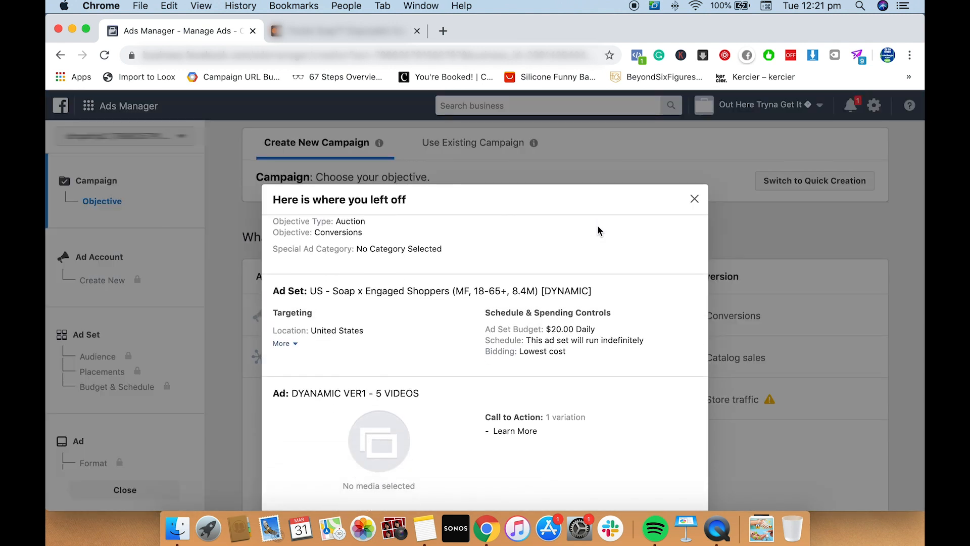
{"action": "left_click", "coordinate": [694, 199]}
{"action": "scroll", "coordinate": [708, 227], "scroll_direction": "down", "scroll_amount": 2}
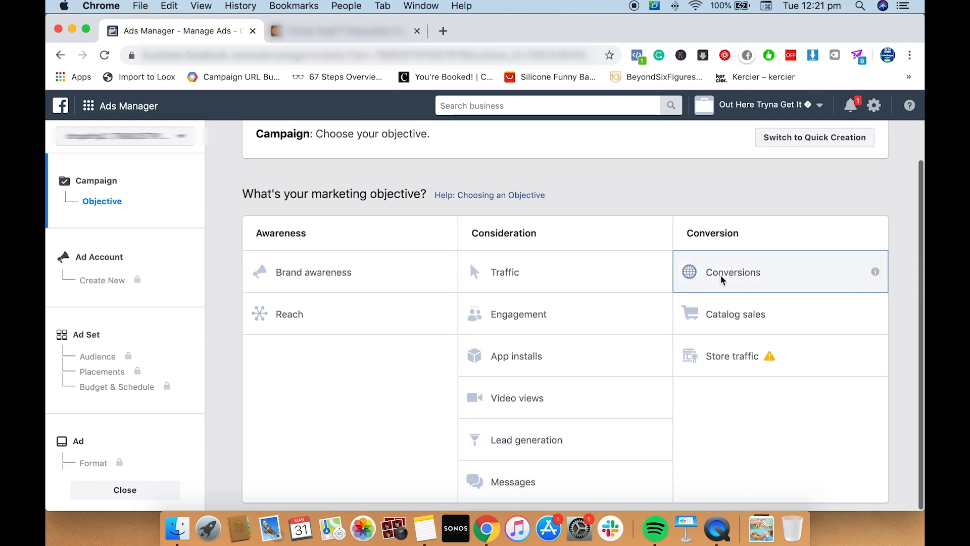
{"action": "left_click", "coordinate": [721, 279]}
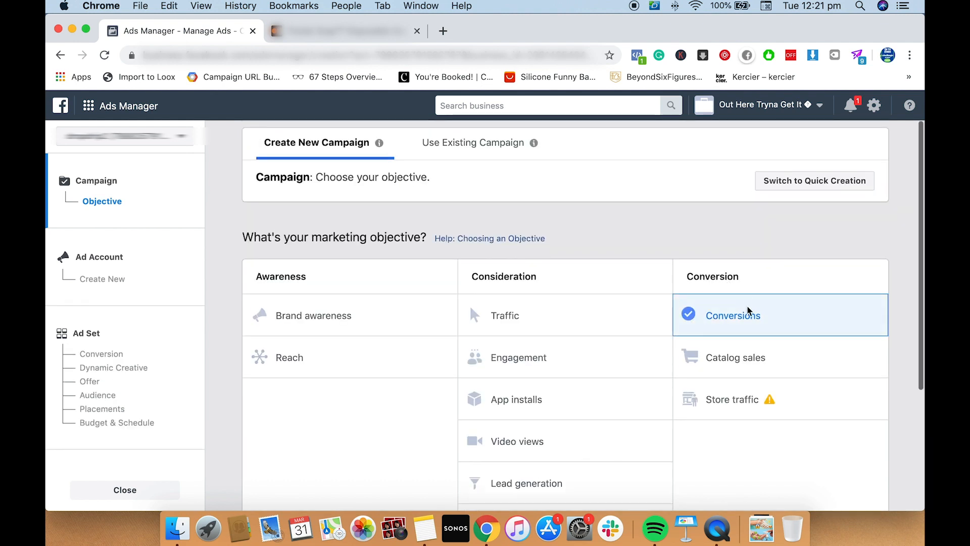
Name the campaign "Pocket Soap" and proceed to the ad account setup
{"action": "scroll", "coordinate": [696, 294], "scroll_direction": "down", "scroll_amount": 2}
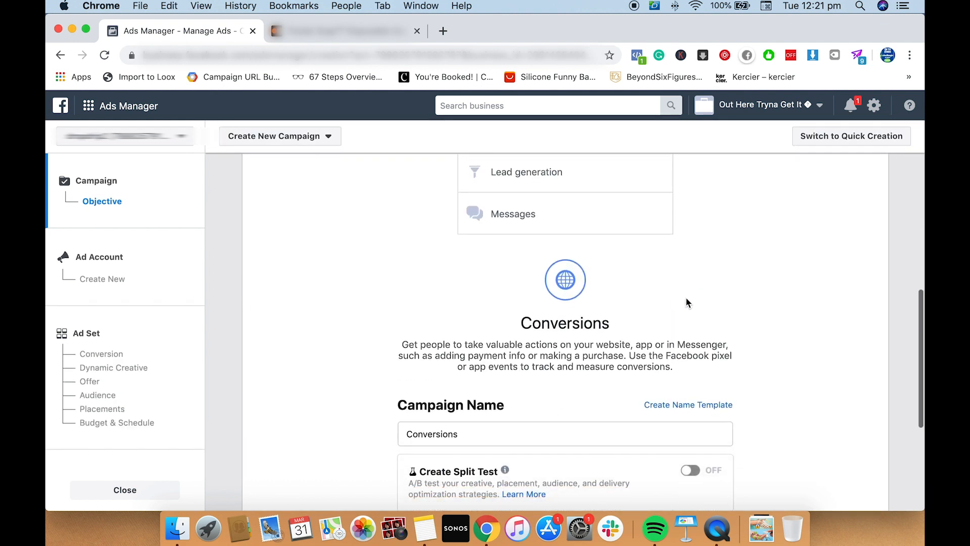
{"action": "left_click", "coordinate": [536, 434]}
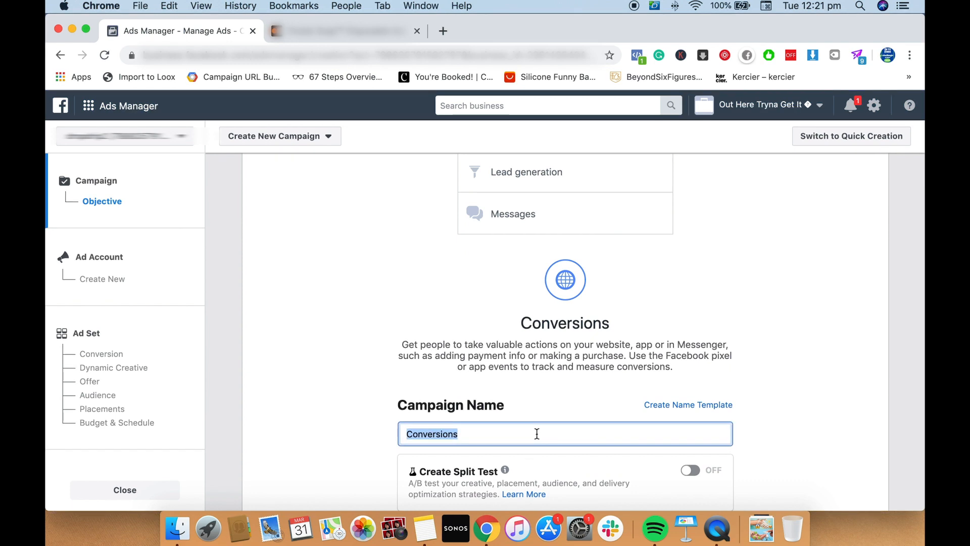
{"action": "key", "text": "BackSpace"}
{"action": "type", "text": "Pocket Soap"}
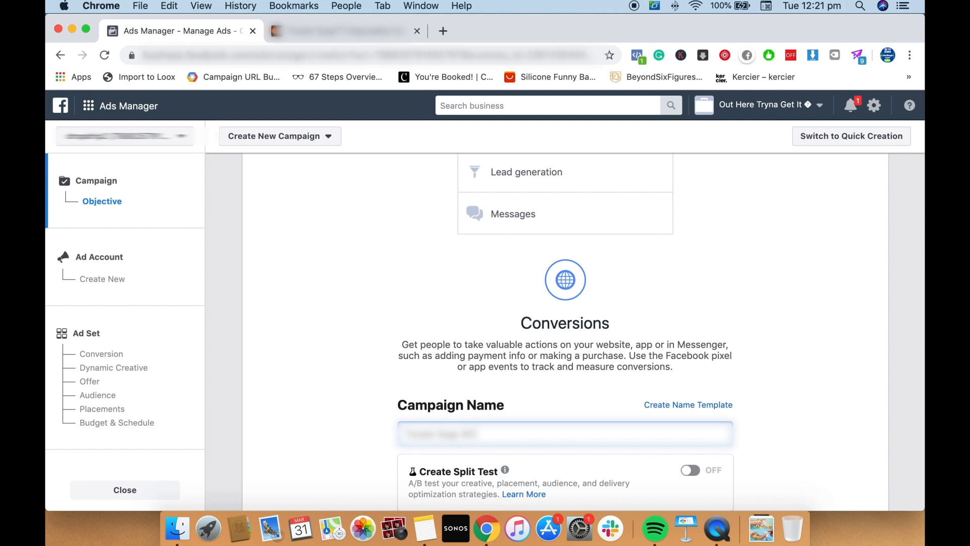
{"action": "scroll", "coordinate": [526, 411], "scroll_direction": "down", "scroll_amount": 2}
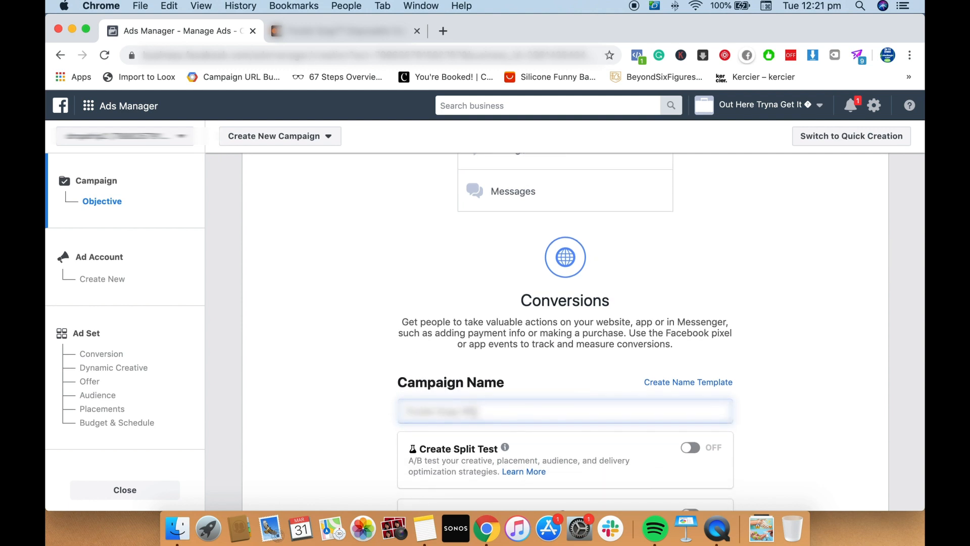
{"action": "scroll", "coordinate": [475, 410], "scroll_direction": "down", "scroll_amount": 4}
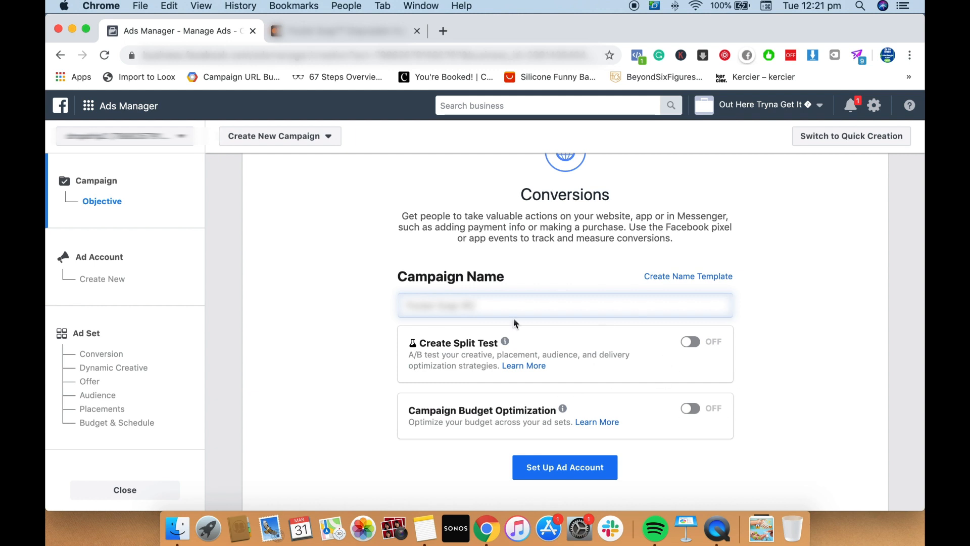
{"action": "left_click", "coordinate": [591, 465]}
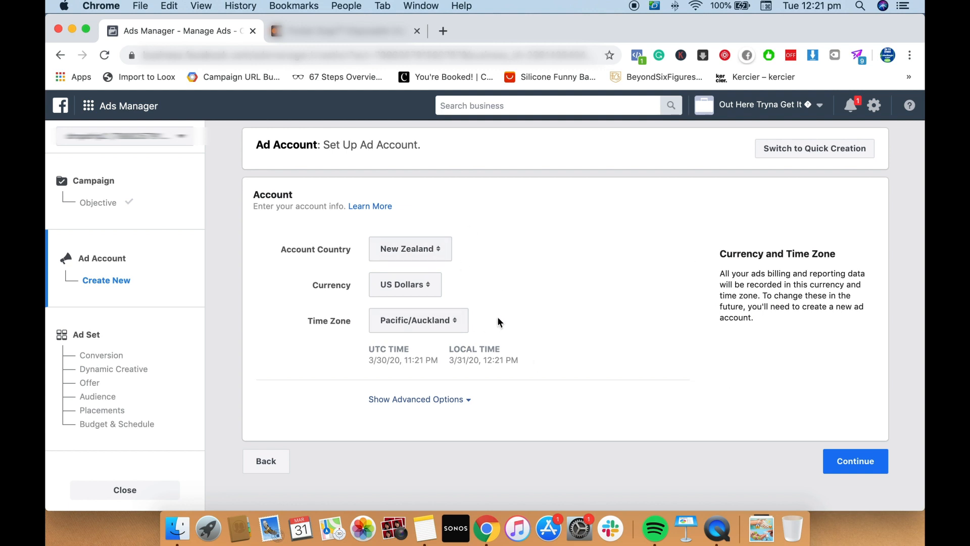
Accept the ad account's country, currency and time zone settings, and name the ad set "US"
{"action": "left_click", "coordinate": [861, 468]}
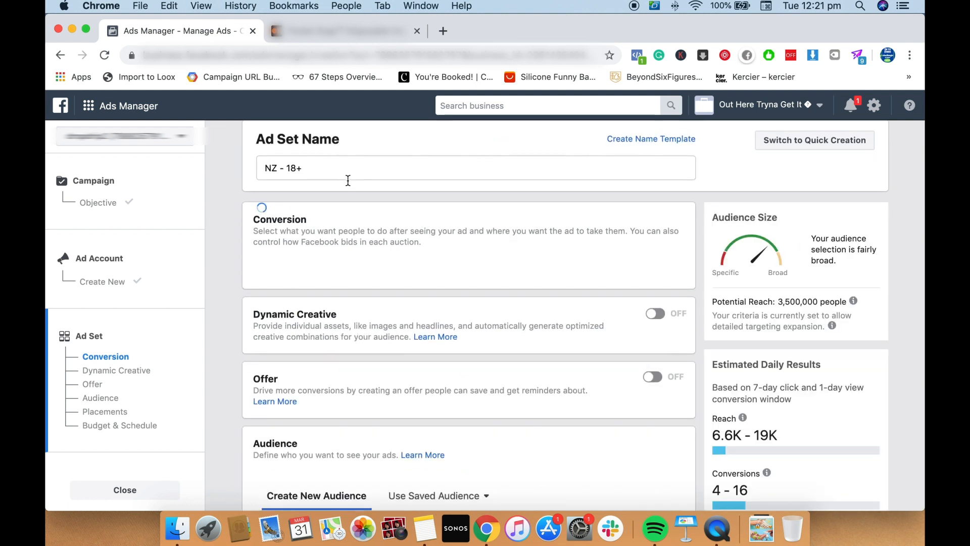
{"action": "triple_click", "coordinate": [321, 170]}
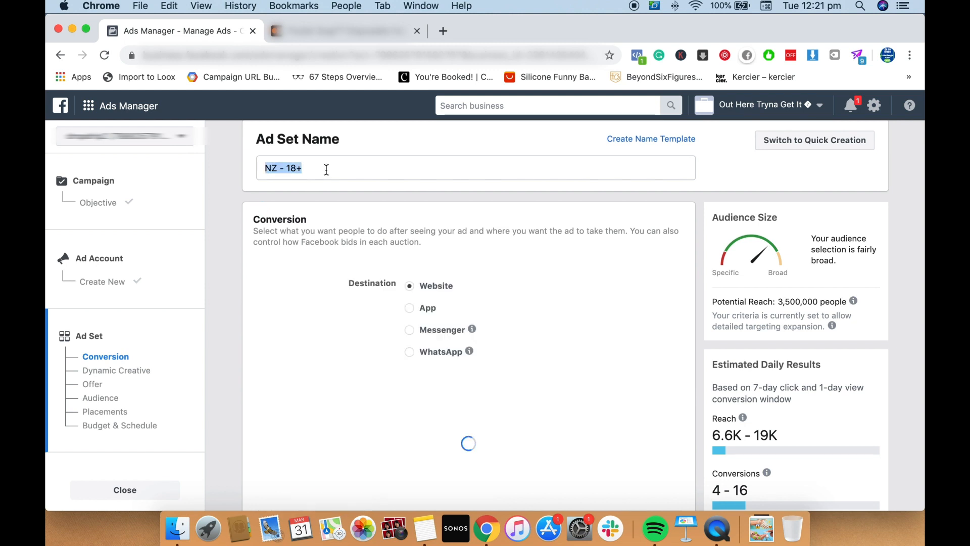
{"action": "type", "text": "US"}
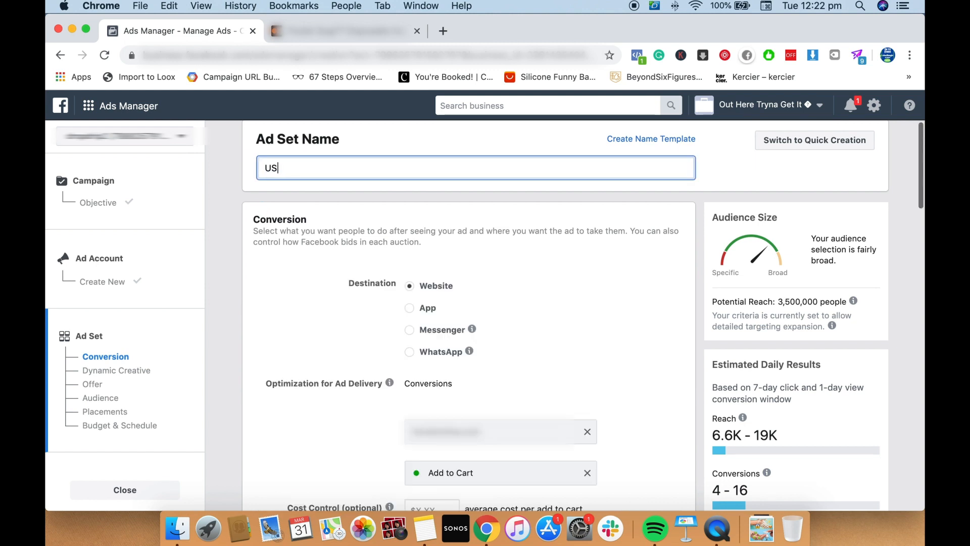
Clear the conversion pixel assigned to the ad set and select the store's pixel, the third one offered
{"action": "scroll", "coordinate": [454, 187], "scroll_direction": "down", "scroll_amount": 3}
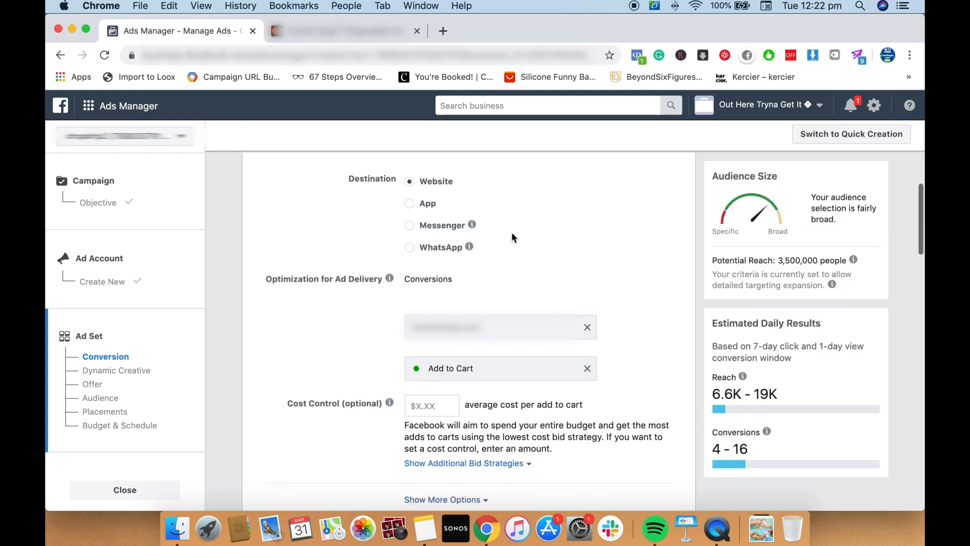
{"action": "scroll", "coordinate": [512, 237], "scroll_direction": "down", "scroll_amount": 2}
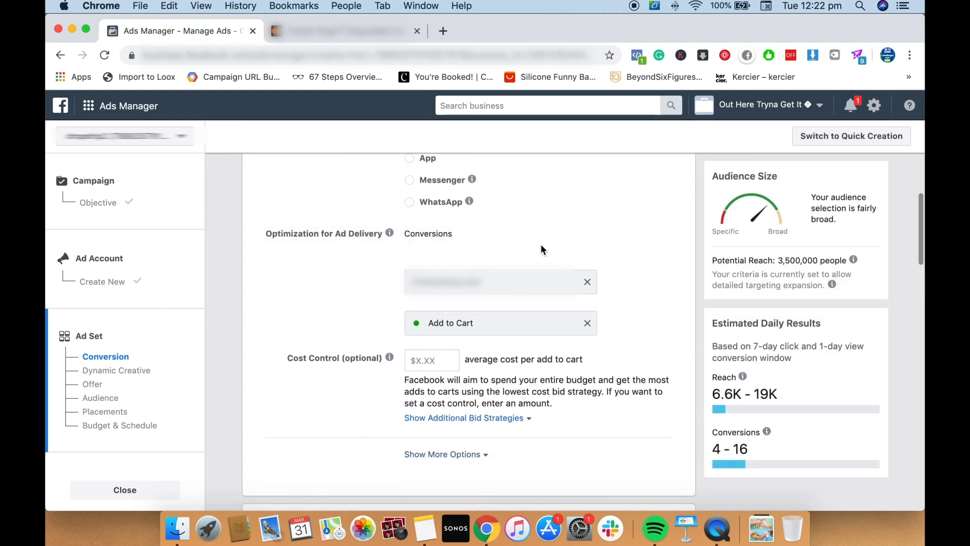
{"action": "scroll", "coordinate": [604, 282], "scroll_direction": "down", "scroll_amount": 1}
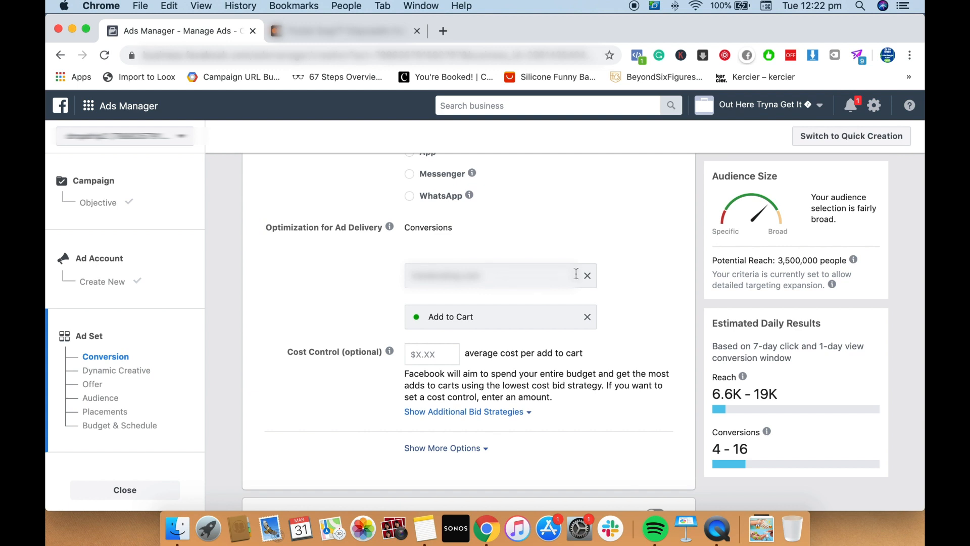
{"action": "scroll", "coordinate": [556, 283], "scroll_direction": "down", "scroll_amount": 1}
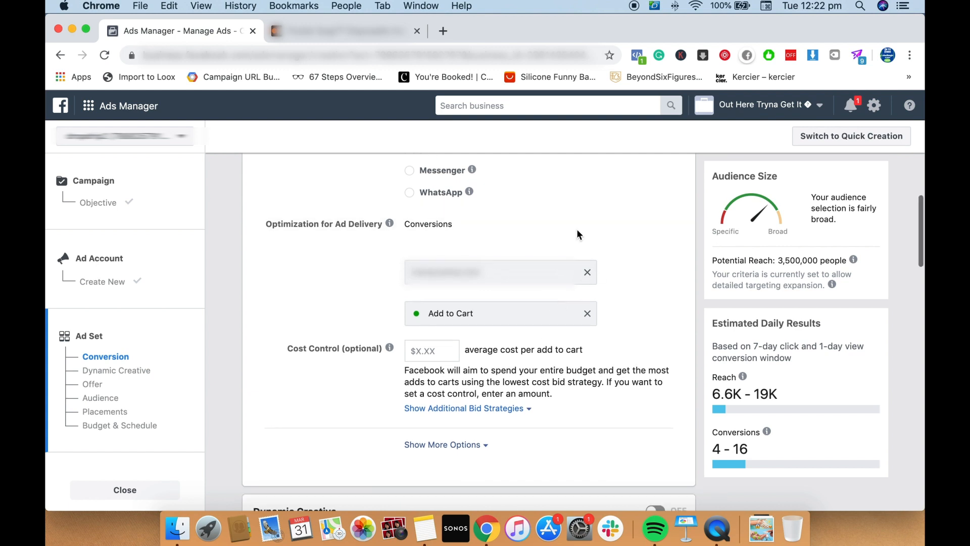
{"action": "left_click", "coordinate": [586, 275]}
{"action": "left_click", "coordinate": [569, 281]}
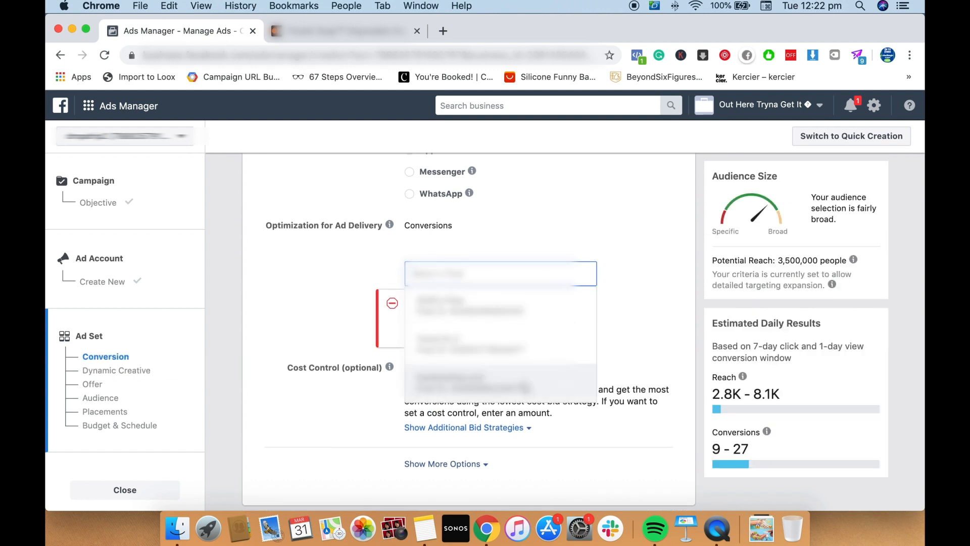
{"action": "left_click", "coordinate": [522, 390]}
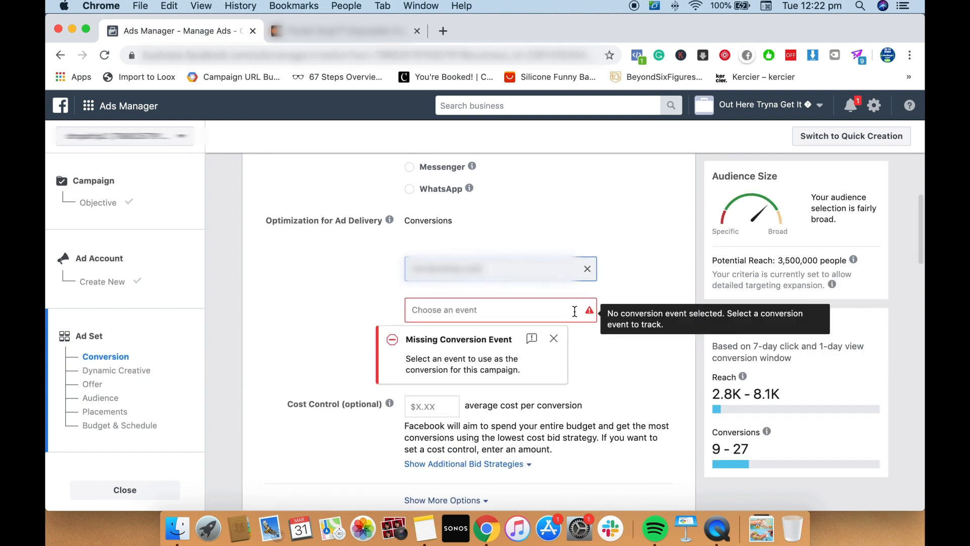
Set the ad set's conversion event to Purchase
{"action": "left_click", "coordinate": [511, 310]}
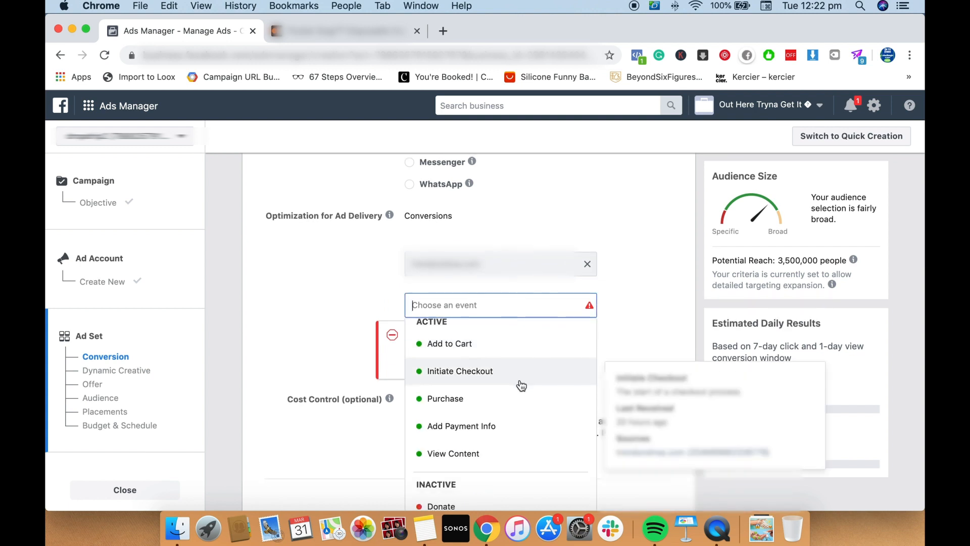
{"action": "scroll", "coordinate": [526, 394], "scroll_direction": "down", "scroll_amount": 1}
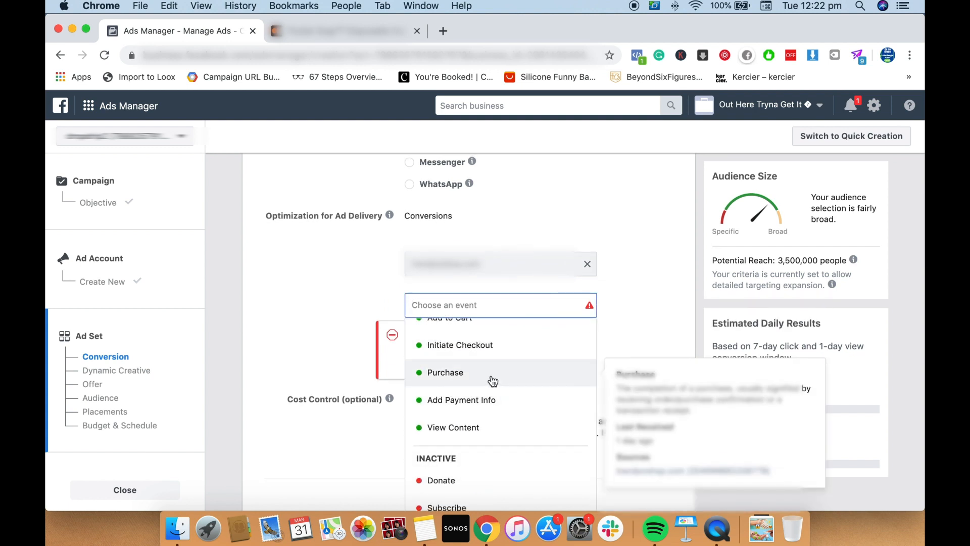
{"action": "scroll", "coordinate": [493, 381], "scroll_direction": "up", "scroll_amount": 1}
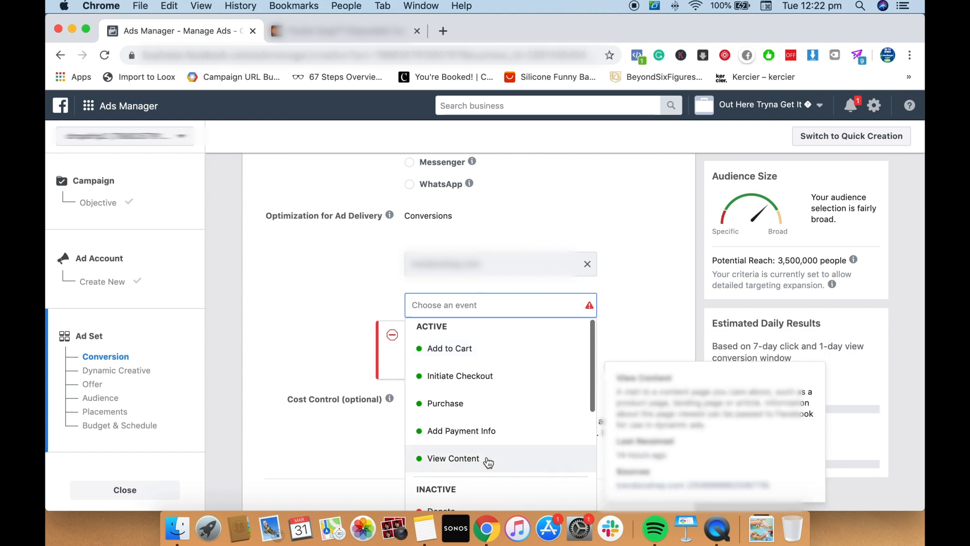
{"action": "left_click", "coordinate": [563, 416]}
Show the additional conversion options and set the conversion window to 1 day click or view
{"action": "scroll", "coordinate": [351, 323], "scroll_direction": "down", "scroll_amount": 1}
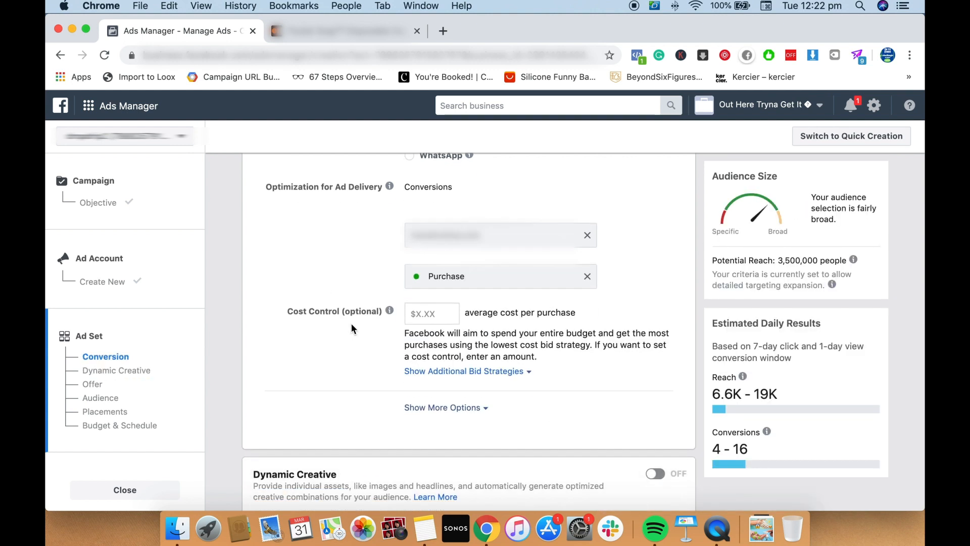
{"action": "left_click", "coordinate": [443, 392]}
{"action": "scroll", "coordinate": [504, 392], "scroll_direction": "down", "scroll_amount": 2}
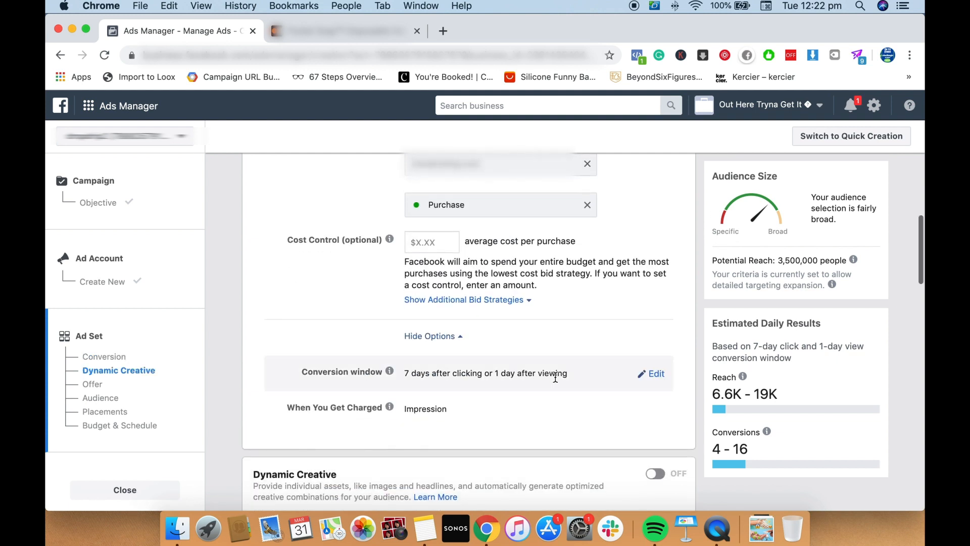
{"action": "left_click", "coordinate": [657, 374]}
{"action": "left_click", "coordinate": [480, 382]}
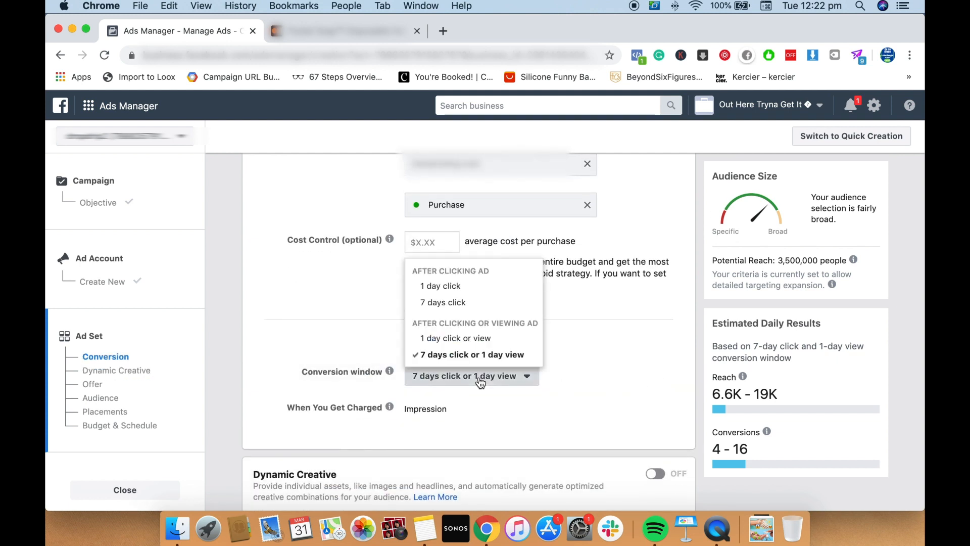
{"action": "left_click", "coordinate": [487, 338]}
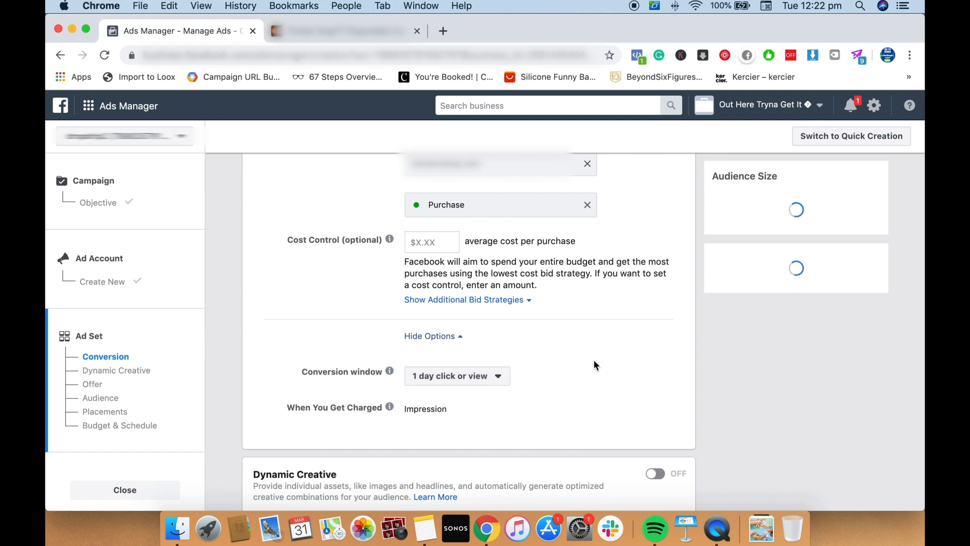
Turn on Dynamic Creative for the ad set and accept its notice about disabled settings
{"action": "scroll", "coordinate": [529, 341], "scroll_direction": "down", "scroll_amount": 1}
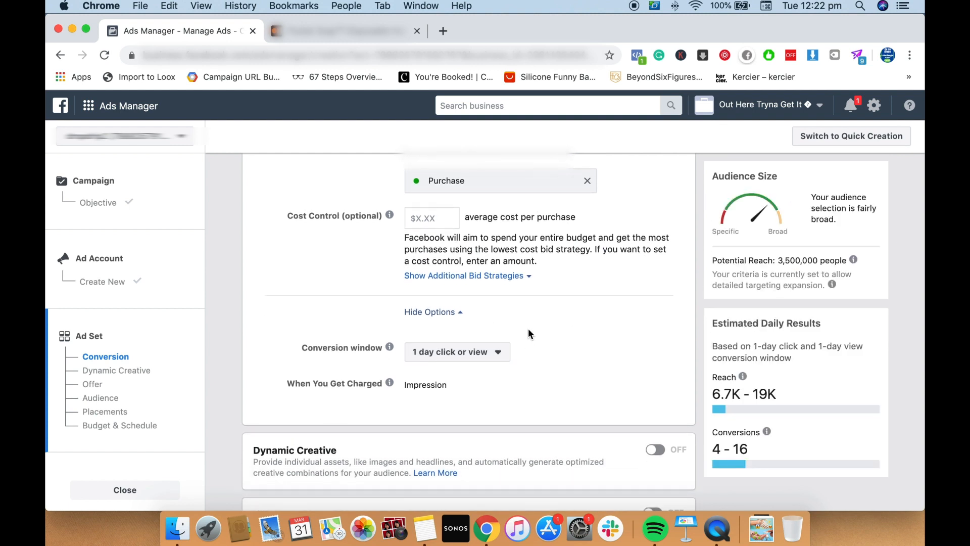
{"action": "scroll", "coordinate": [528, 331], "scroll_direction": "down", "scroll_amount": 2}
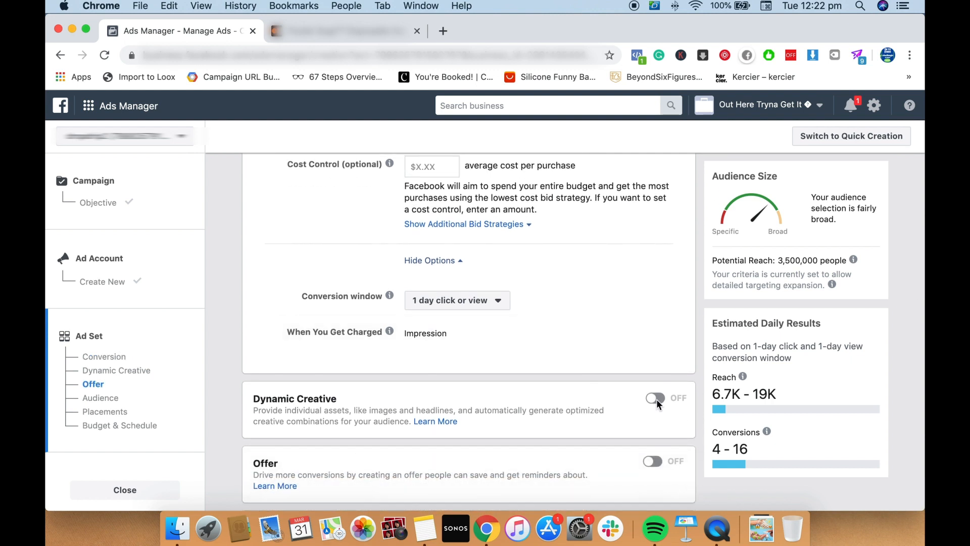
{"action": "left_click", "coordinate": [655, 398]}
{"action": "left_click", "coordinate": [627, 305]}
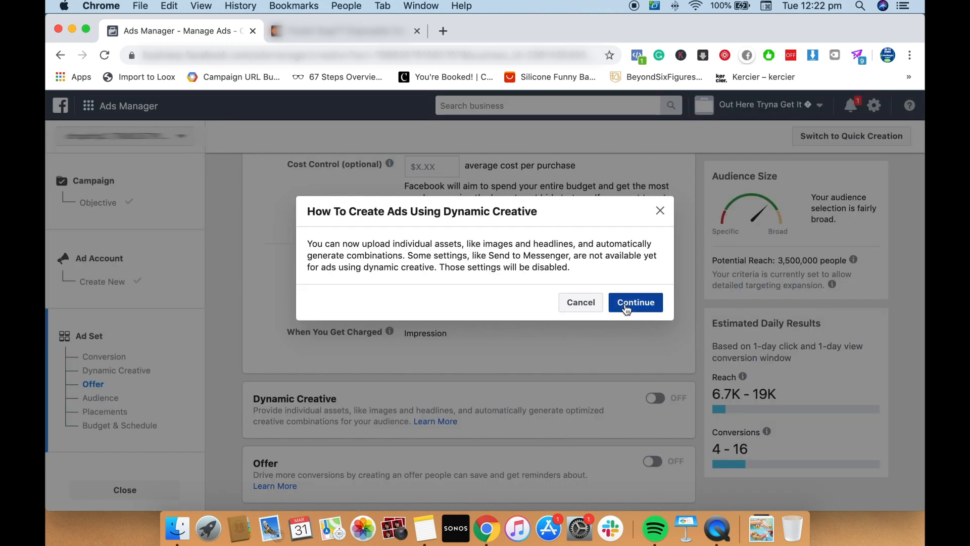
Replace New Zealand with United States as the audience's targeted location
{"action": "scroll", "coordinate": [613, 311], "scroll_direction": "down", "scroll_amount": 10}
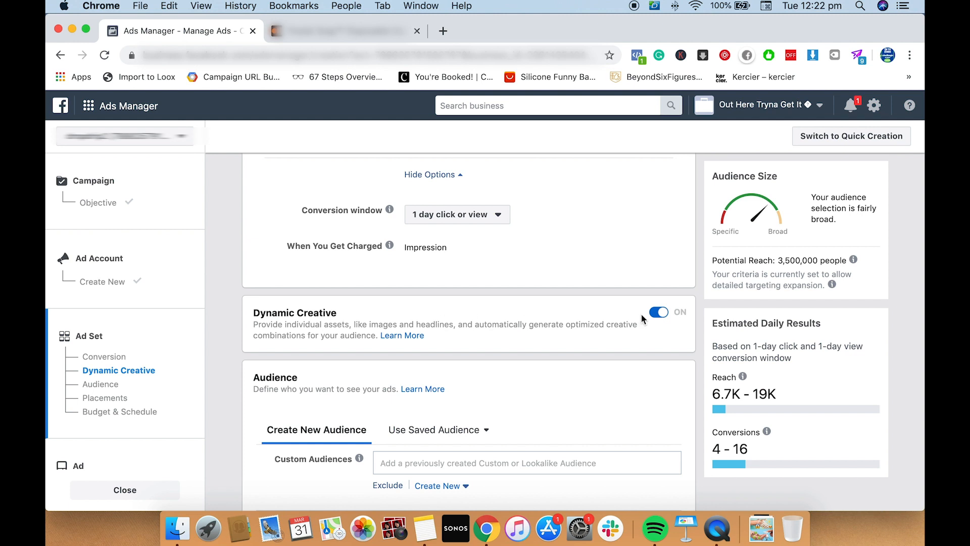
{"action": "scroll", "coordinate": [545, 297], "scroll_direction": "down", "scroll_amount": 2}
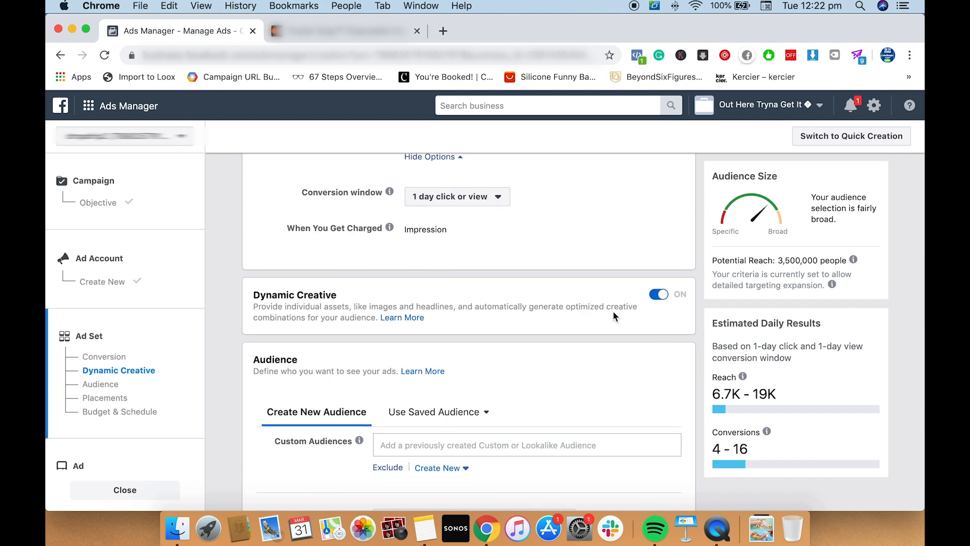
{"action": "scroll", "coordinate": [552, 307], "scroll_direction": "down", "scroll_amount": 5}
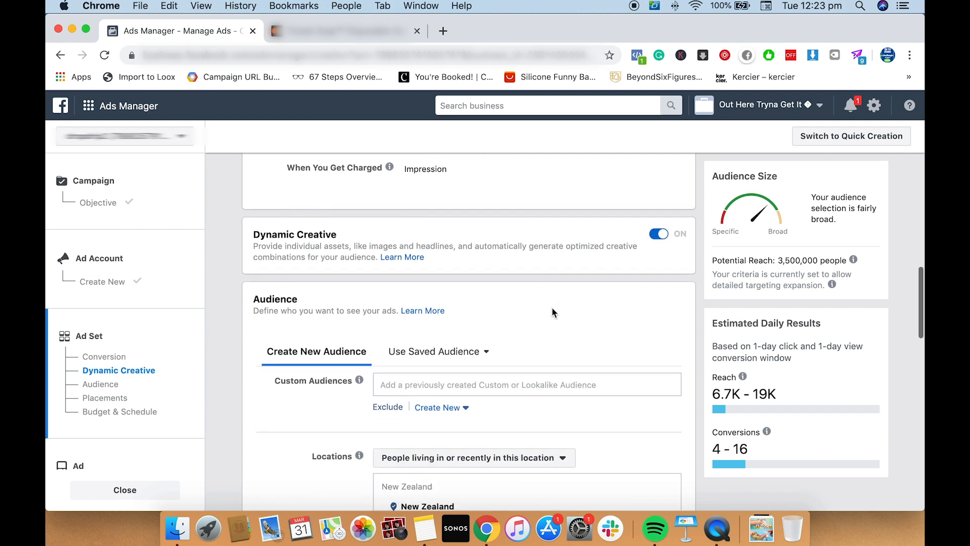
{"action": "scroll", "coordinate": [551, 306], "scroll_direction": "down", "scroll_amount": 1}
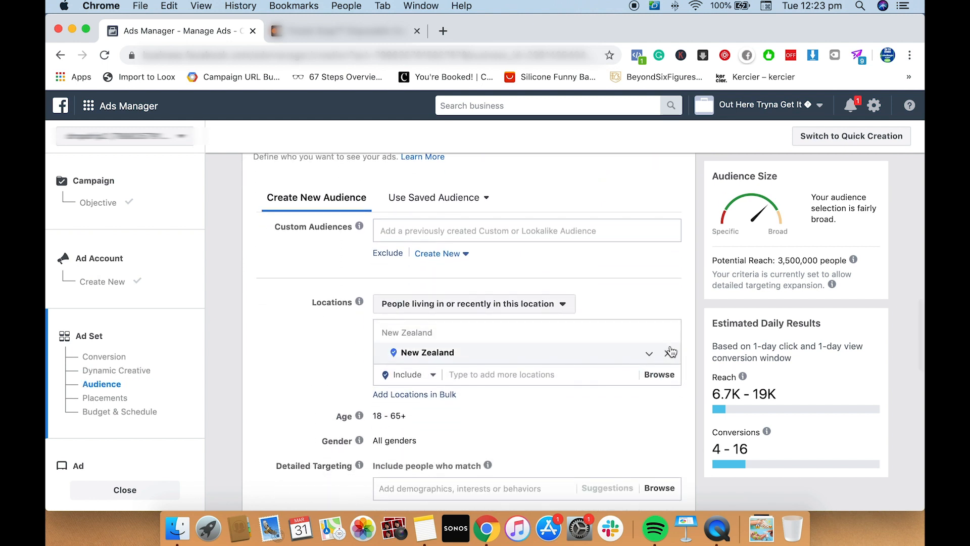
{"action": "left_click", "coordinate": [667, 353]}
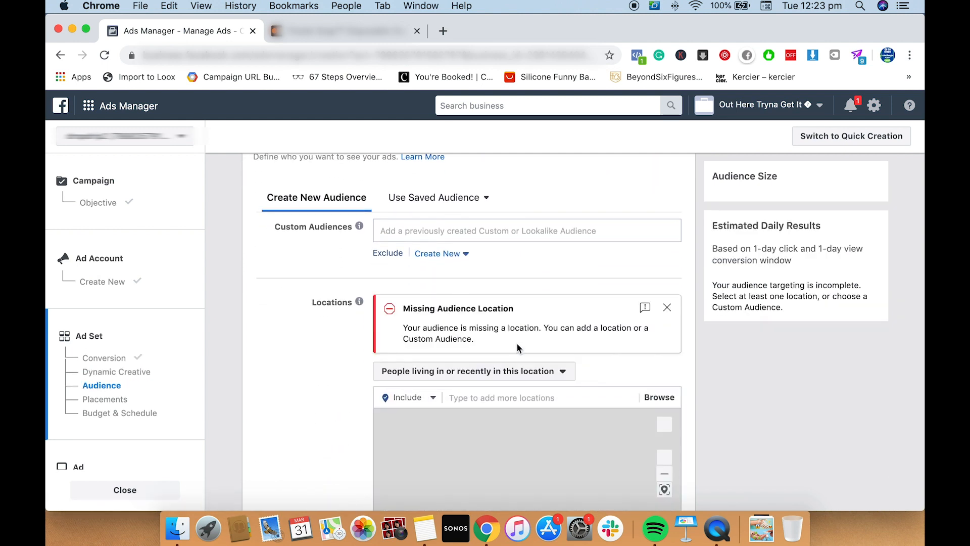
{"action": "left_click", "coordinate": [492, 397]}
{"action": "type", "text": "united stat"}
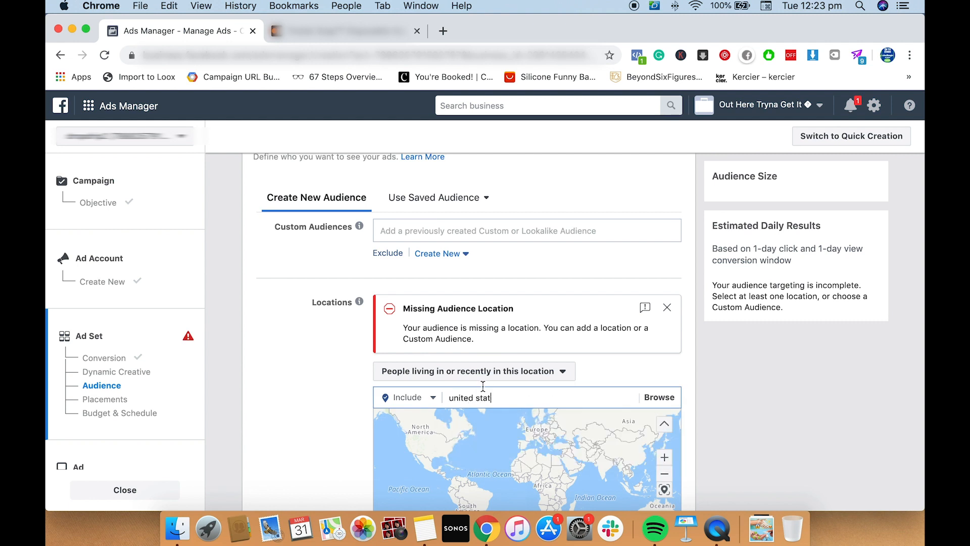
{"action": "scroll", "coordinate": [300, 374], "scroll_direction": "down", "scroll_amount": 3}
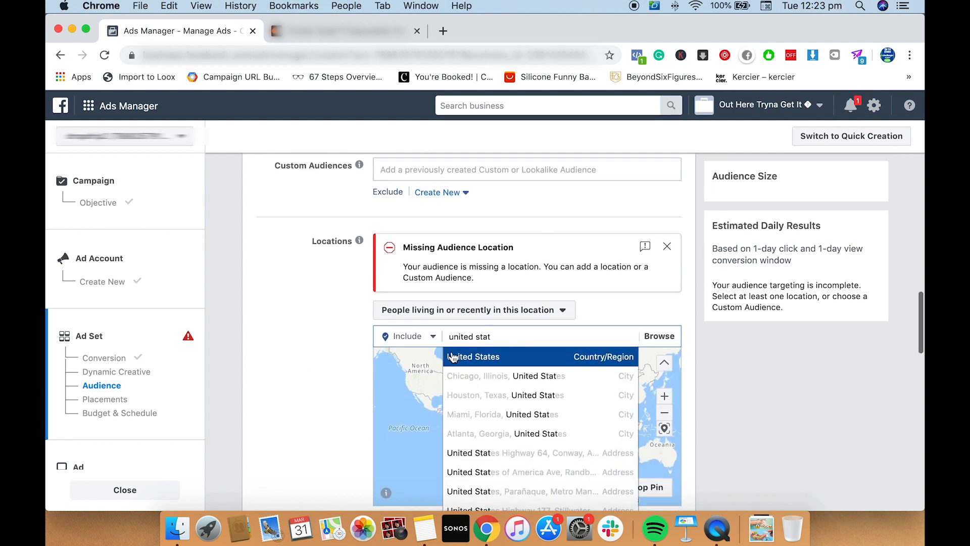
{"action": "left_click", "coordinate": [460, 361]}
Turn off the detailed targeting expansion option for the audience
{"action": "scroll", "coordinate": [289, 380], "scroll_direction": "down", "scroll_amount": 5}
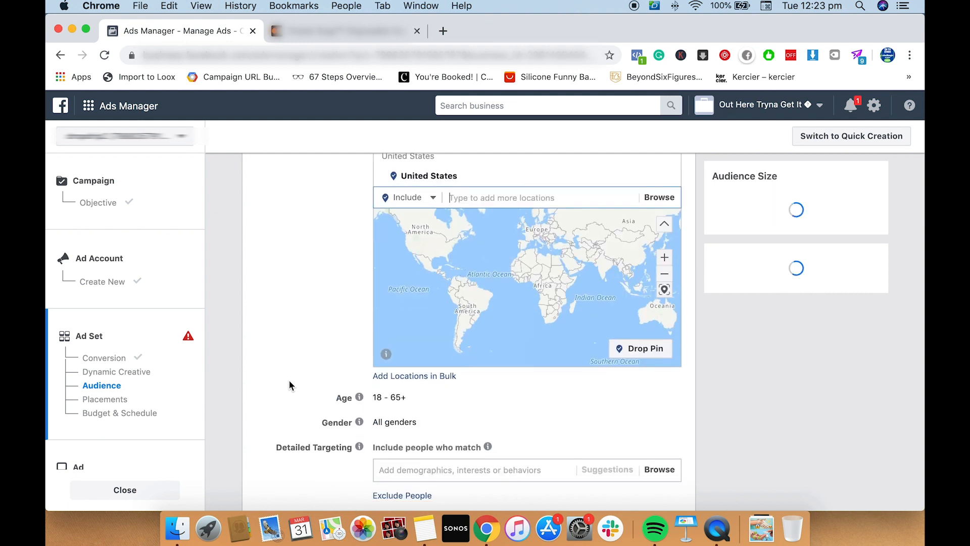
{"action": "scroll", "coordinate": [422, 371], "scroll_direction": "down", "scroll_amount": 2}
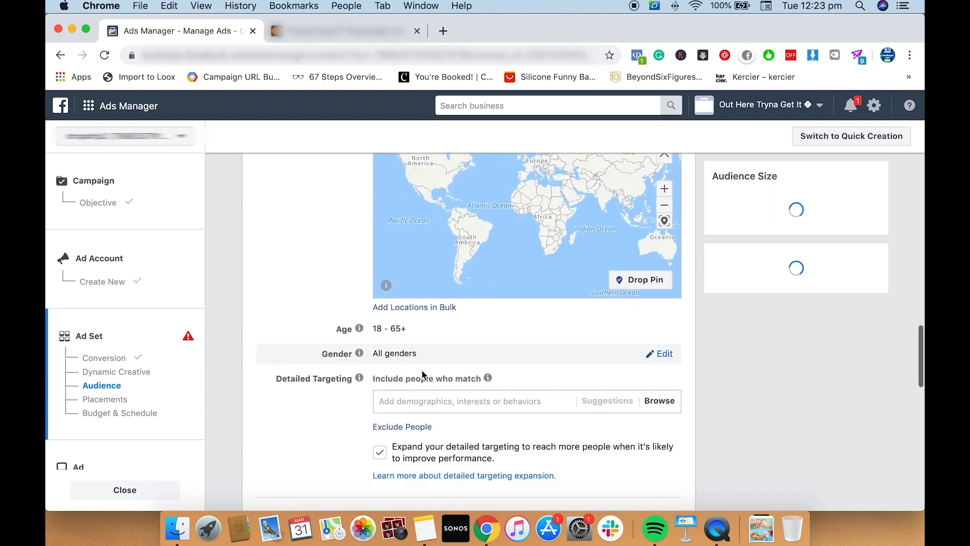
{"action": "scroll", "coordinate": [422, 374], "scroll_direction": "down", "scroll_amount": 1}
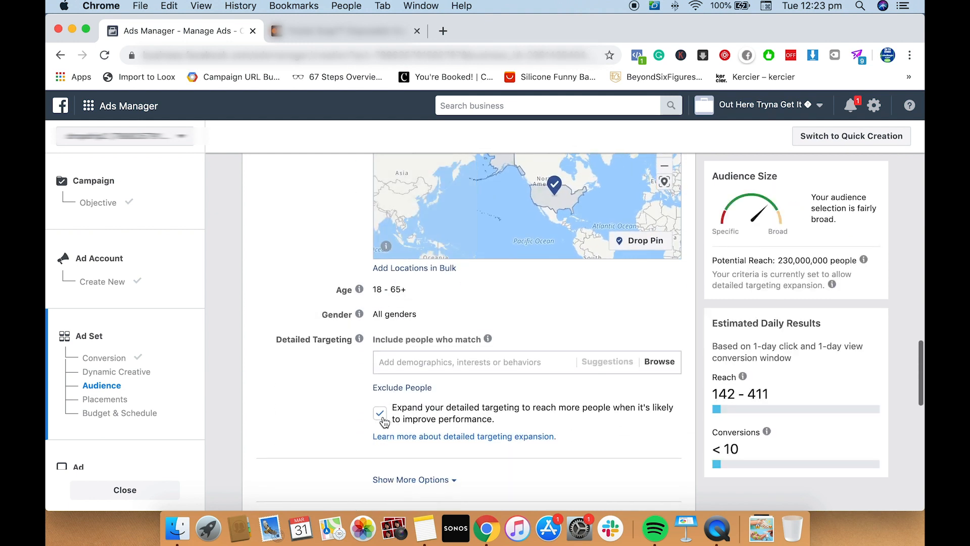
{"action": "left_click", "coordinate": [380, 415]}
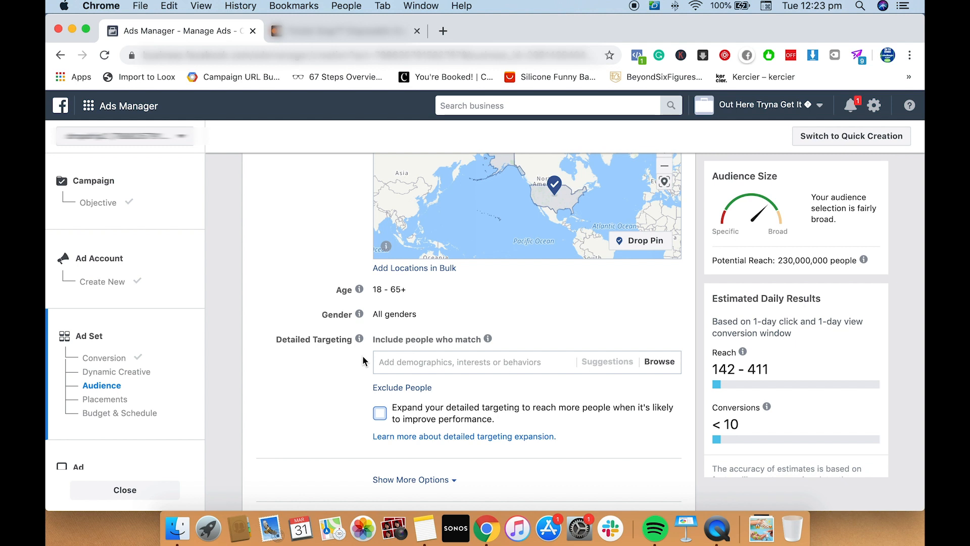
Add the interest Soap to the audience's detailed targeting
{"action": "left_click", "coordinate": [443, 363]}
{"action": "scroll", "coordinate": [535, 336], "scroll_direction": "down", "scroll_amount": 2}
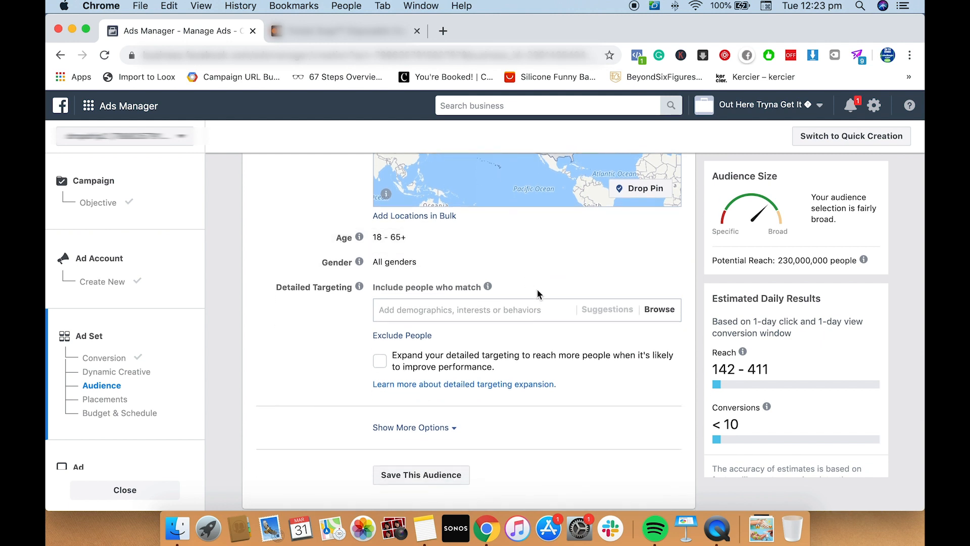
{"action": "type", "text": "soap"}
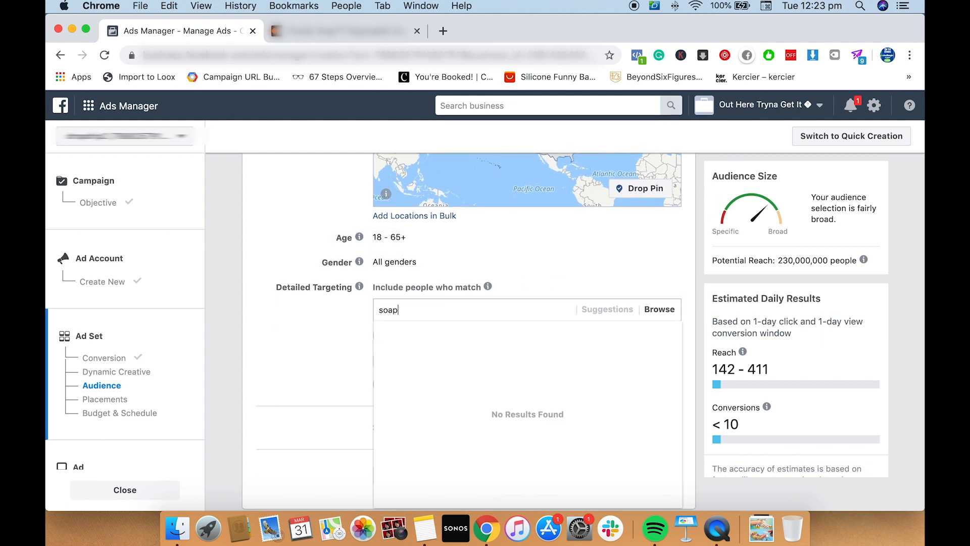
{"action": "left_click", "coordinate": [531, 331]}
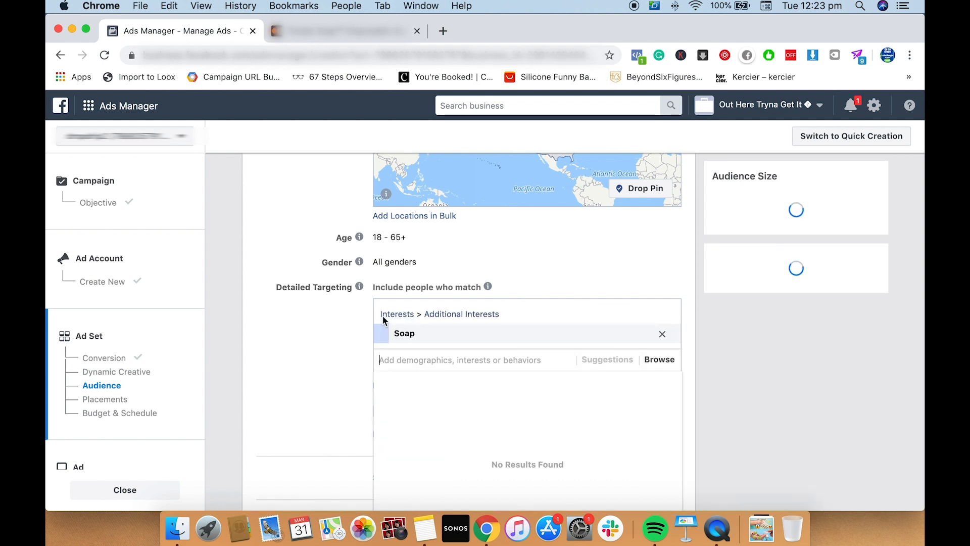
{"action": "scroll", "coordinate": [292, 345], "scroll_direction": "down", "scroll_amount": 2}
{"action": "left_click", "coordinate": [295, 347]}
Narrow the audience so that people must also match the Engaged Shoppers purchase behavior
{"action": "left_click", "coordinate": [456, 337]}
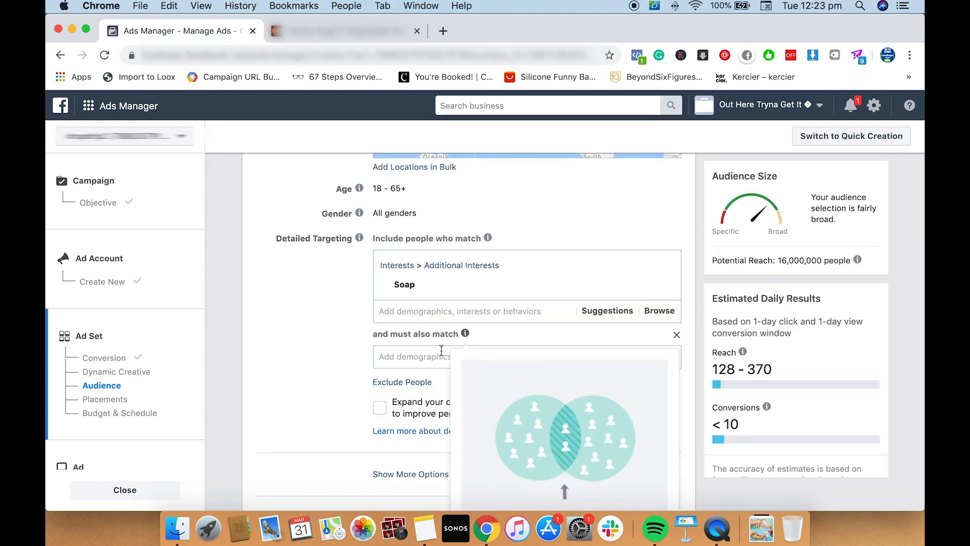
{"action": "type", "text": "engaged sh"}
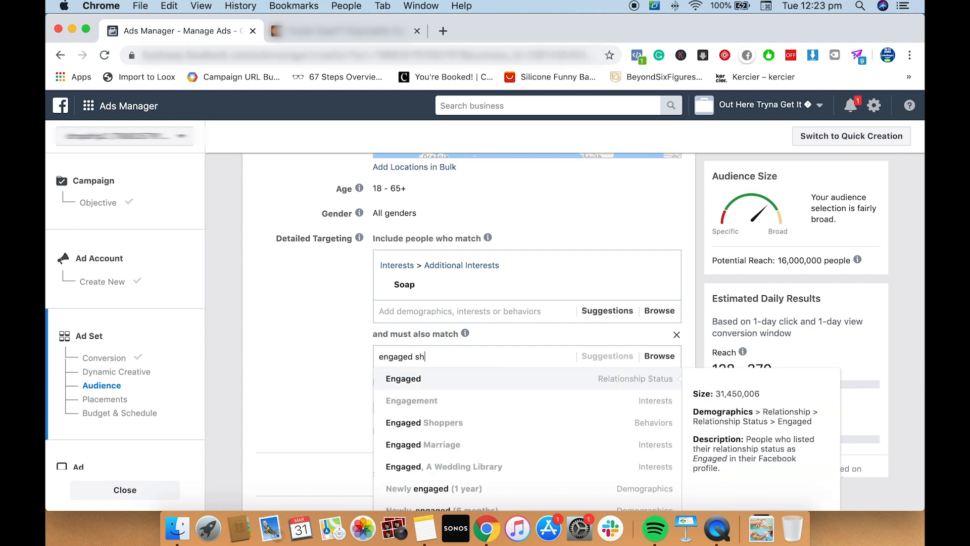
{"action": "type", "text": "opp"}
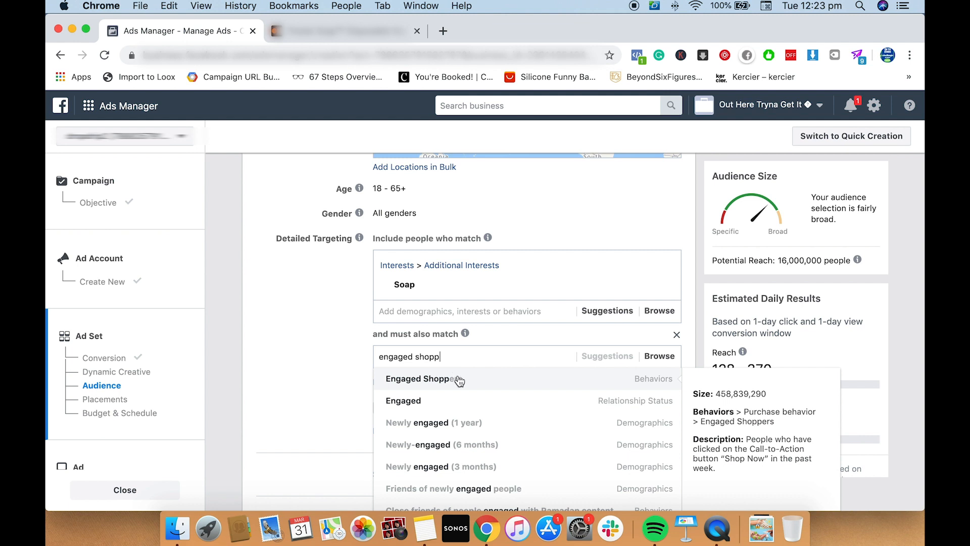
{"action": "left_click", "coordinate": [469, 379]}
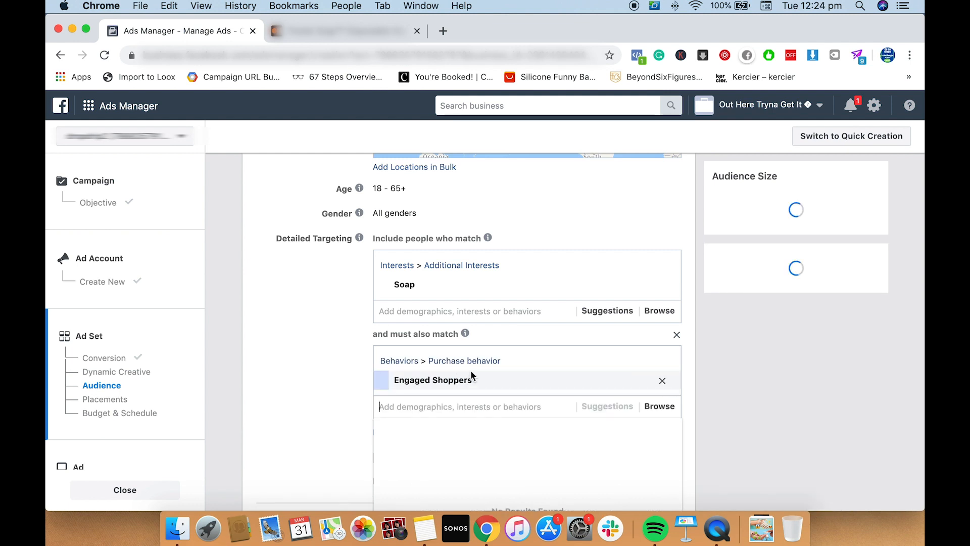
{"action": "left_click", "coordinate": [302, 257]}
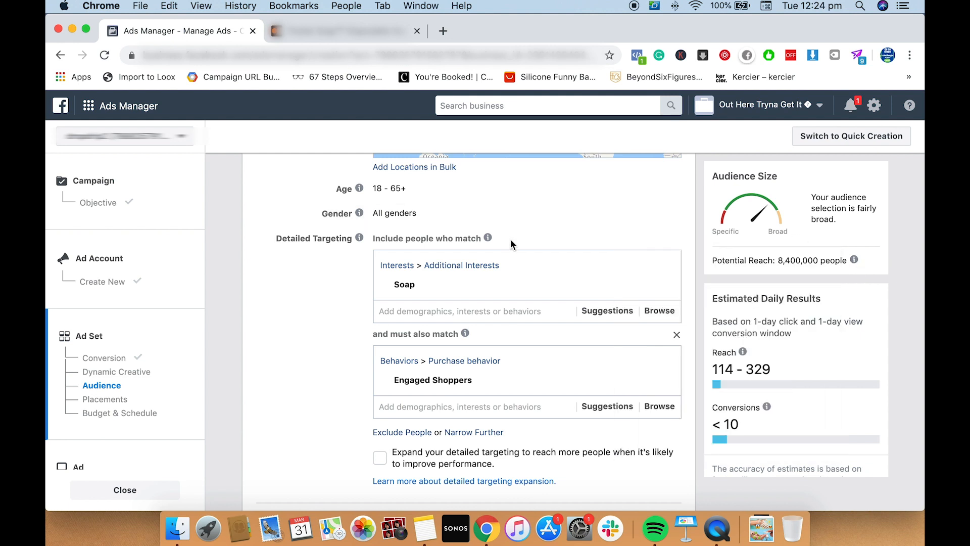
Check the potential reach and detailed targeting, and show the audience's additional language and connection options
{"action": "mouse_move", "coordinate": [853, 261]}
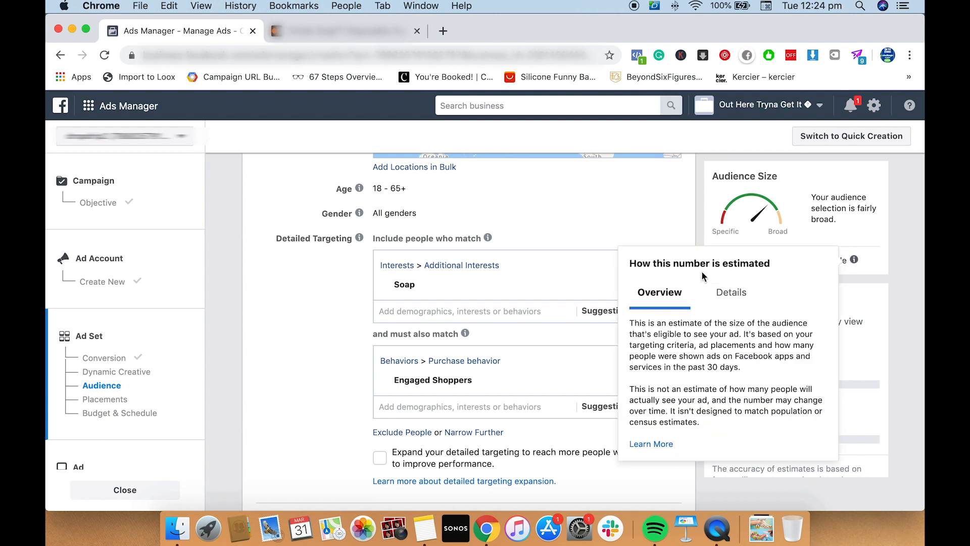
{"action": "scroll", "coordinate": [503, 253], "scroll_direction": "down", "scroll_amount": 2}
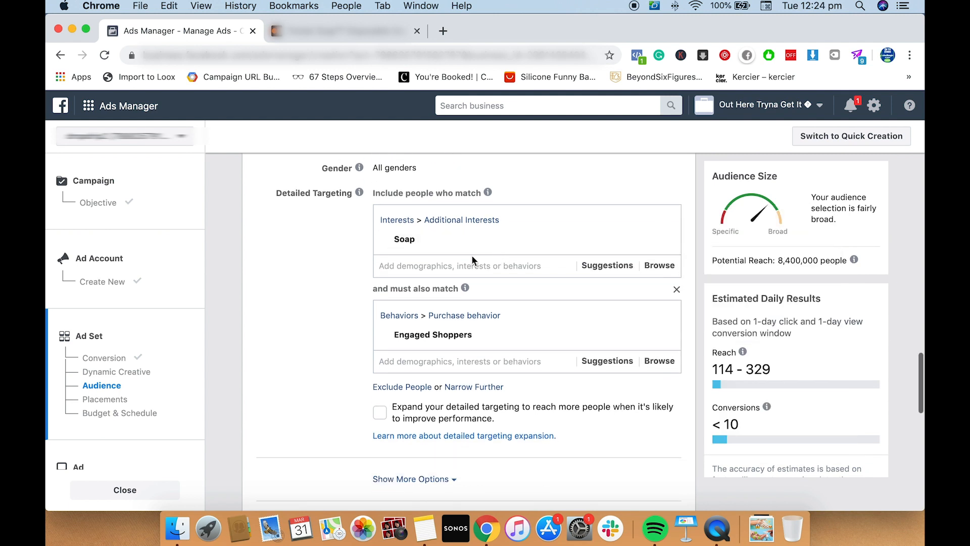
{"action": "mouse_move", "coordinate": [408, 246]}
{"action": "mouse_move", "coordinate": [464, 289]}
{"action": "scroll", "coordinate": [337, 312], "scroll_direction": "down", "scroll_amount": 8}
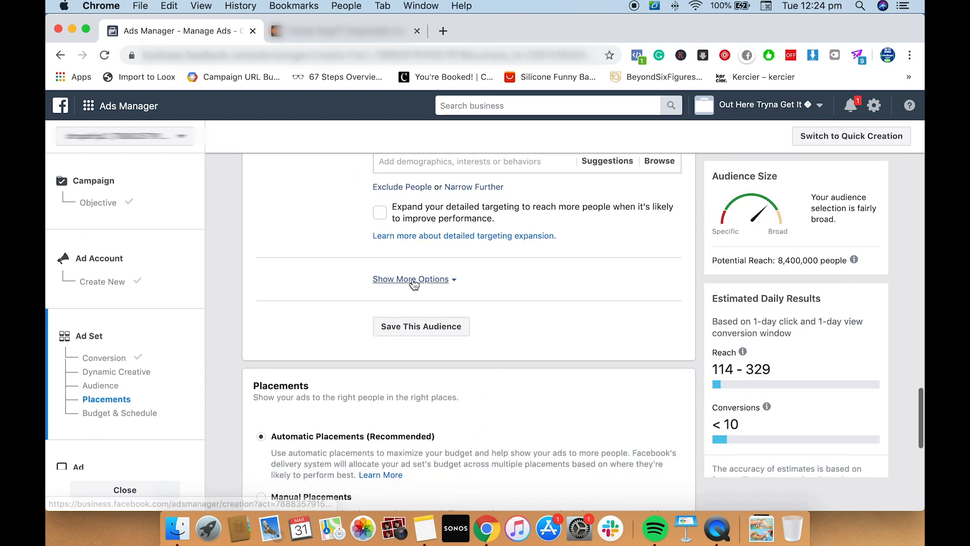
{"action": "left_click", "coordinate": [411, 283]}
{"action": "scroll", "coordinate": [412, 287], "scroll_direction": "down", "scroll_amount": 5}
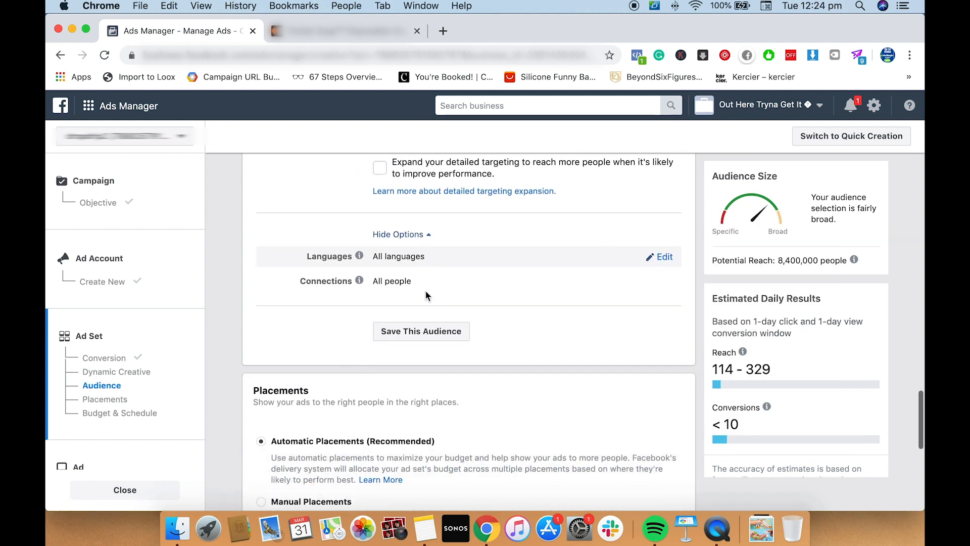
Review the placements and daily budget, and show the additional ad scheduling and delivery options
{"action": "scroll", "coordinate": [420, 299], "scroll_direction": "down", "scroll_amount": 3}
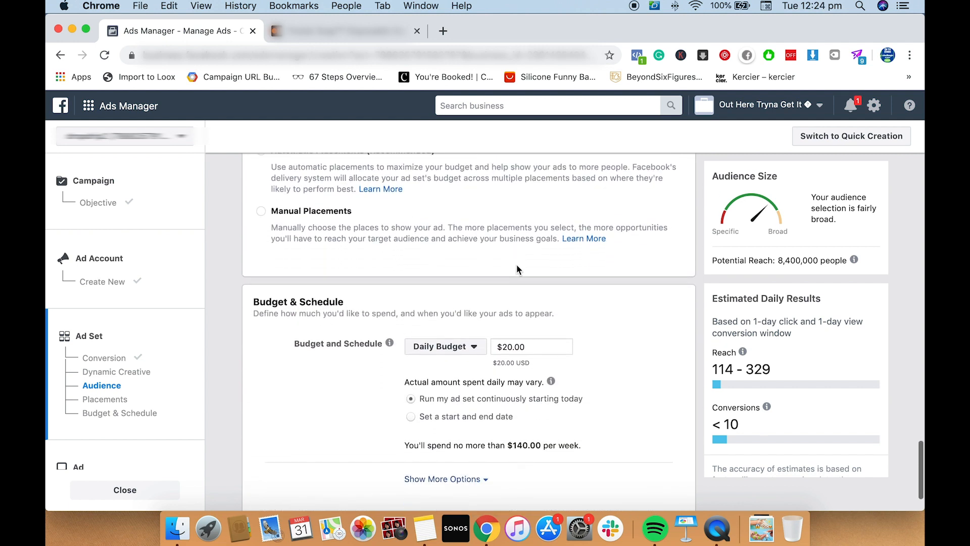
{"action": "scroll", "coordinate": [521, 285], "scroll_direction": "down", "scroll_amount": 1}
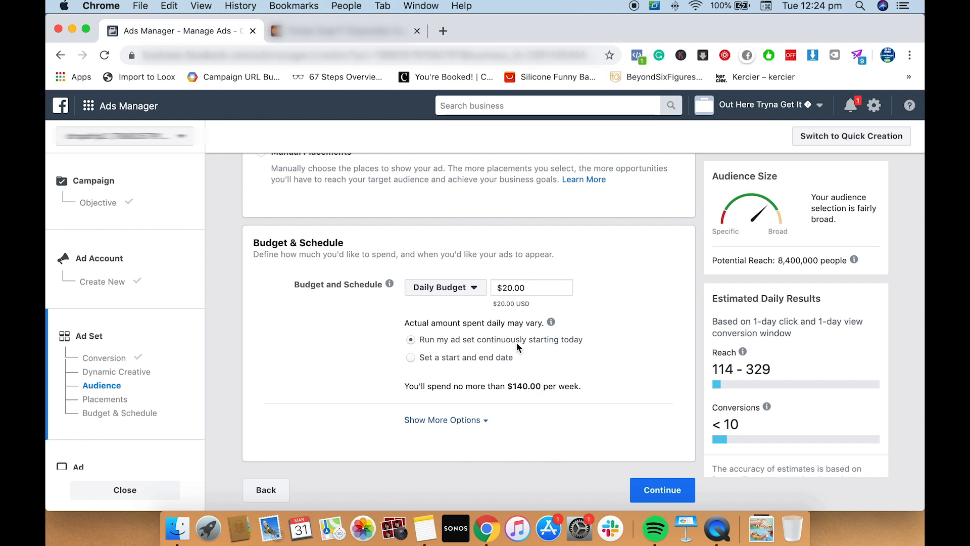
{"action": "left_click", "coordinate": [480, 421]}
{"action": "scroll", "coordinate": [507, 399], "scroll_direction": "down", "scroll_amount": 3}
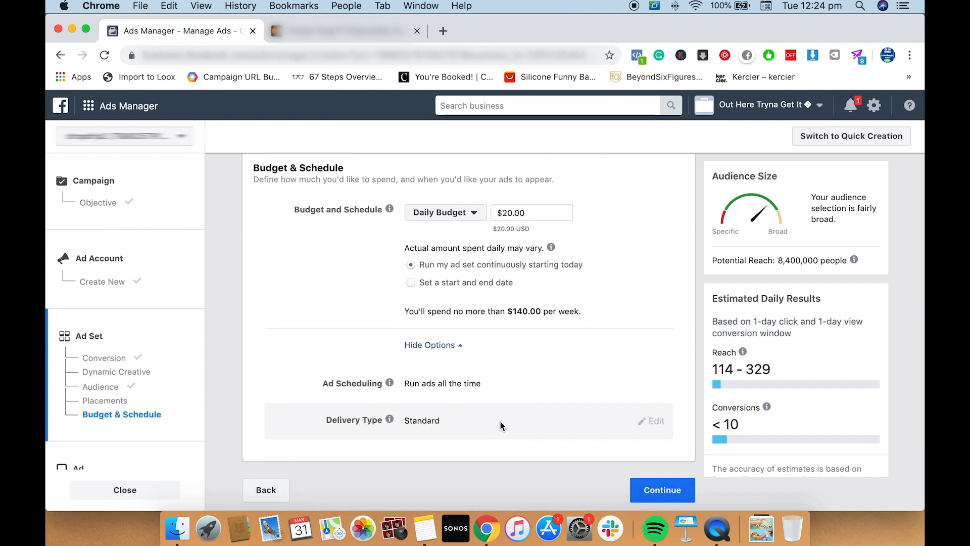
Rename the ad set as "US - Soap x Engaged Shoppers (18-65+, MF, 8.4M) [DYNAMIC]"
{"action": "scroll", "coordinate": [514, 387], "scroll_direction": "up", "scroll_amount": 10}
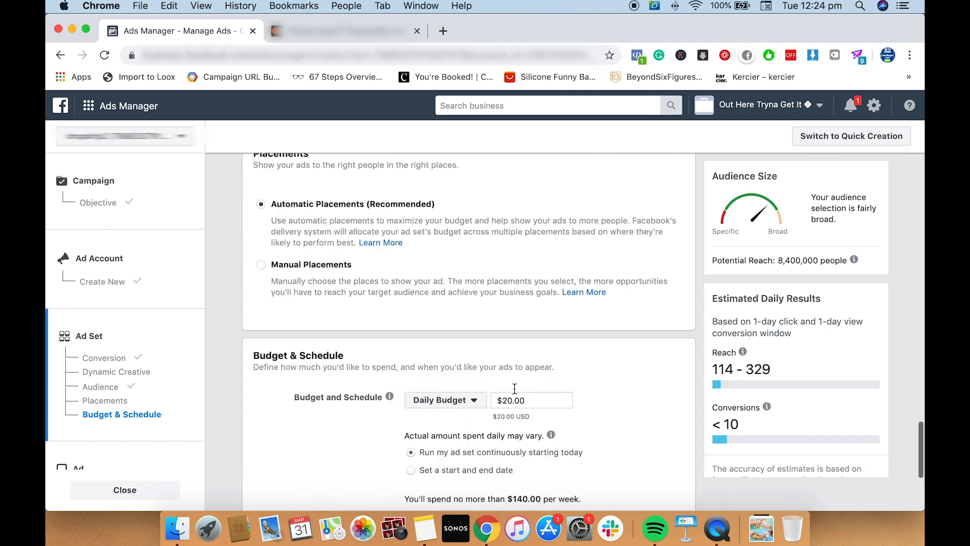
{"action": "scroll", "coordinate": [514, 390], "scroll_direction": "up", "scroll_amount": 4}
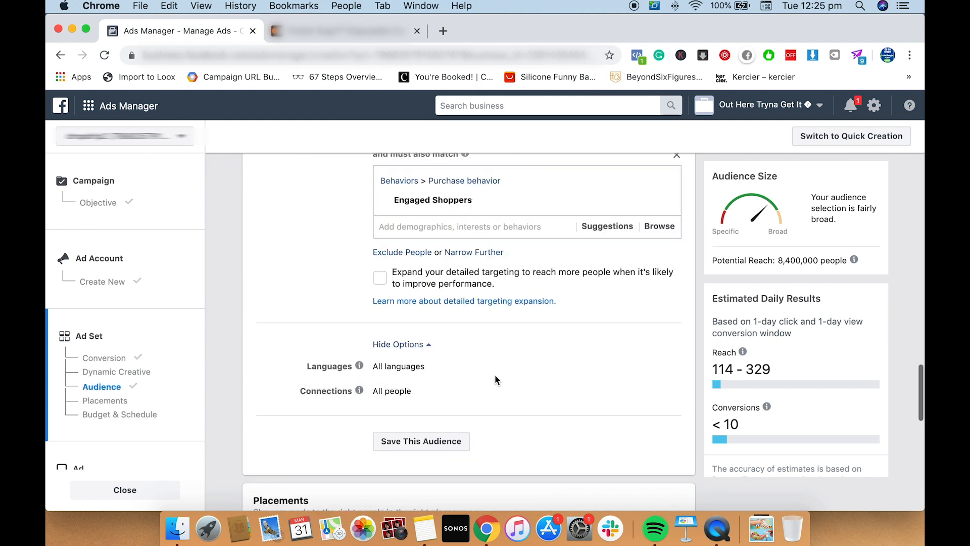
{"action": "scroll", "coordinate": [456, 387], "scroll_direction": "up", "scroll_amount": 9}
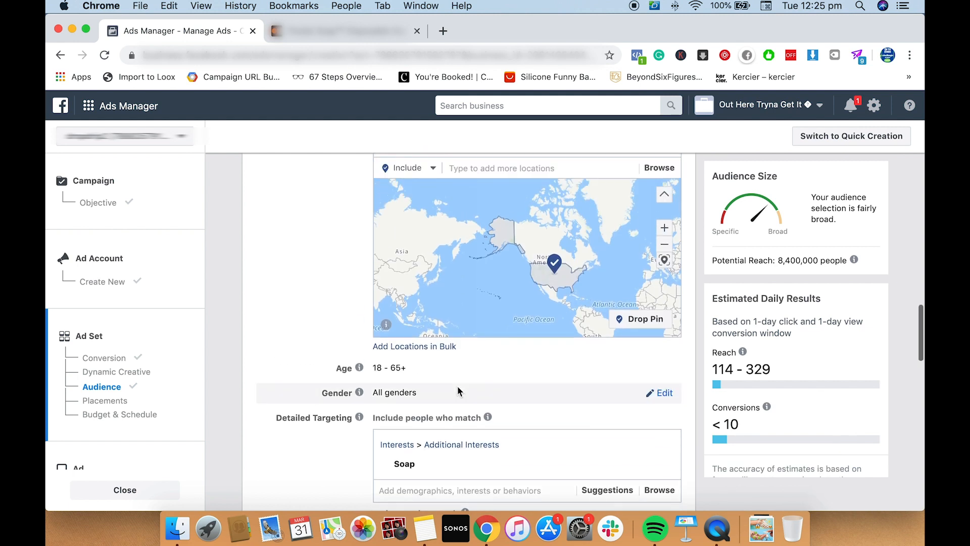
{"action": "scroll", "coordinate": [310, 342], "scroll_direction": "up", "scroll_amount": 6}
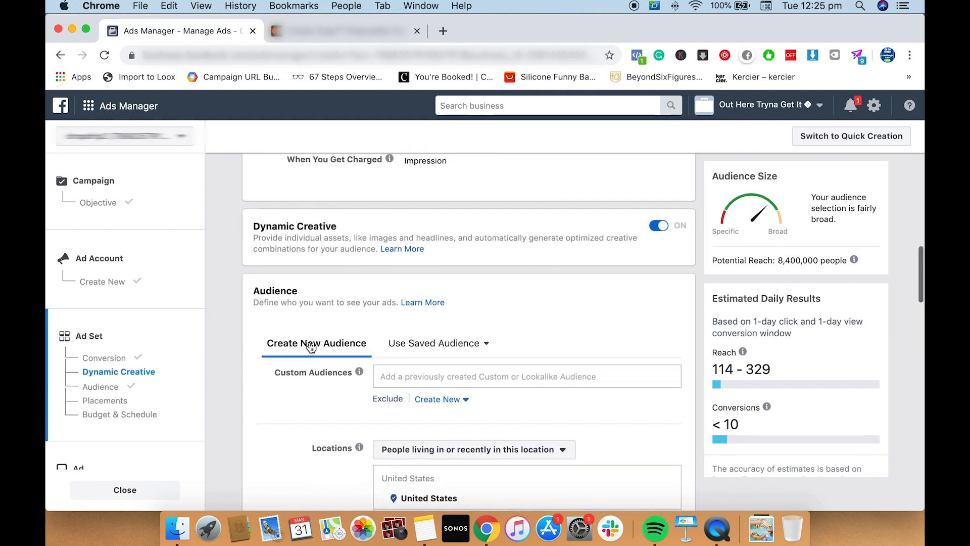
{"action": "scroll", "coordinate": [310, 341], "scroll_direction": "up", "scroll_amount": 10}
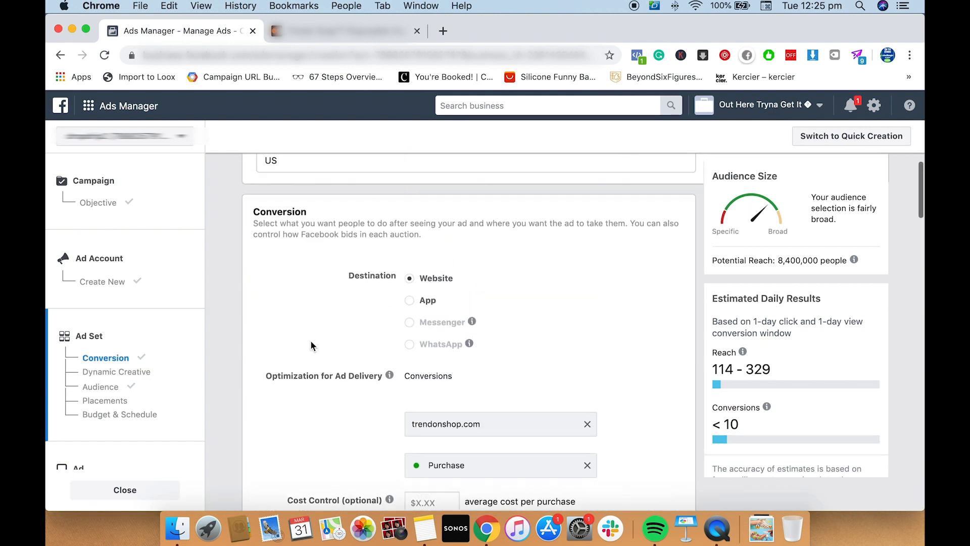
{"action": "left_click", "coordinate": [342, 176]}
{"action": "type", "text": "- Soap"}
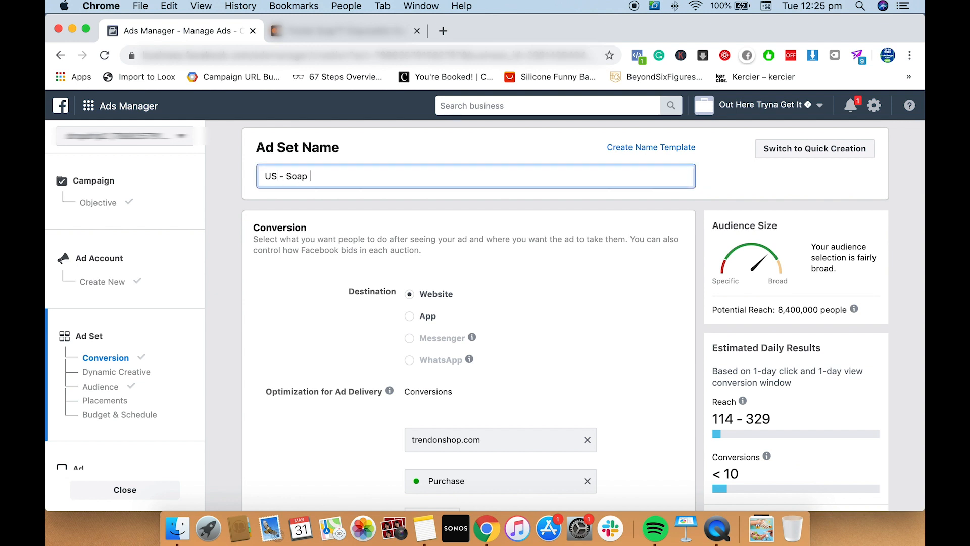
{"action": "type", "text": " x Engaged Shoppers (18-"}
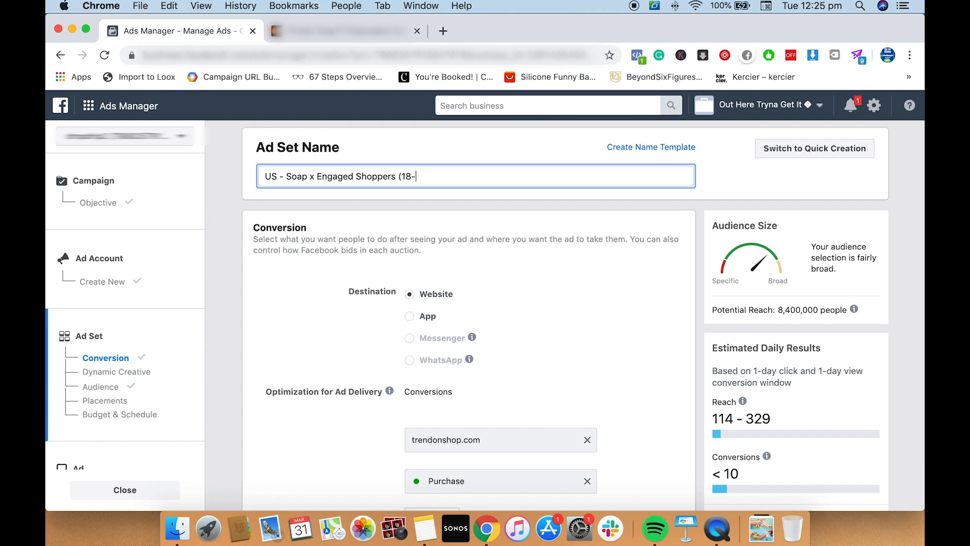
{"action": "type", "text": "65+, MF"}
{"action": "type", "text": ", 8.5"}
{"action": "type", "text": "M("}
{"action": "type", "text": " [DYNAMIC"}
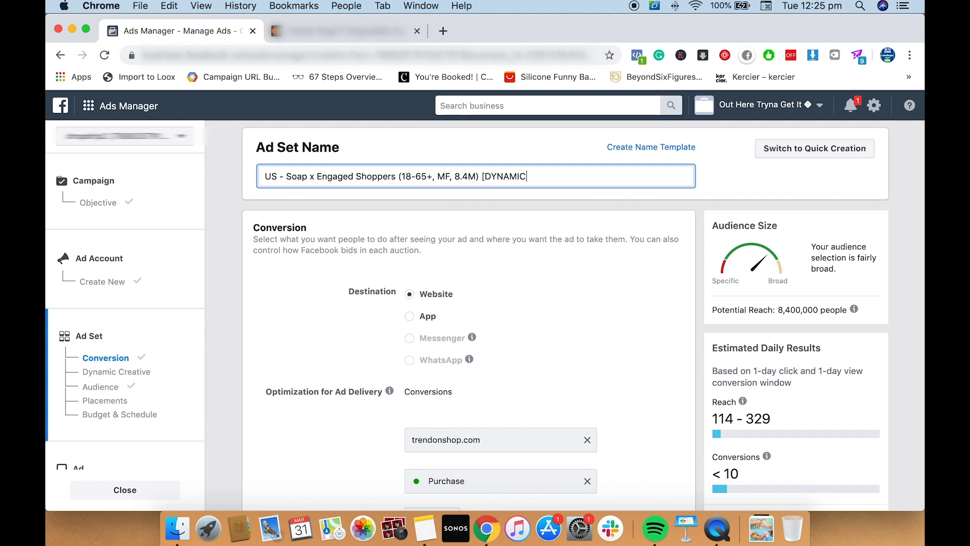
{"action": "type", "text": "]"}
{"action": "scroll", "coordinate": [548, 178], "scroll_direction": "down", "scroll_amount": 10}
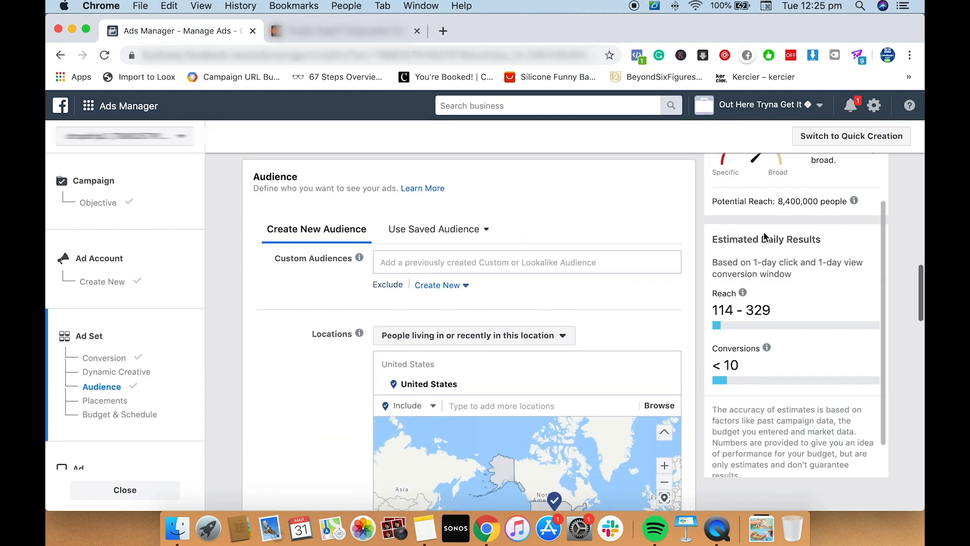
Accept the ad set settings, keeping automatic placements and the $20.00 daily budget, and continue to the ad setup
{"action": "scroll", "coordinate": [702, 232], "scroll_direction": "down", "scroll_amount": 10}
{"action": "scroll", "coordinate": [677, 233], "scroll_direction": "down", "scroll_amount": 10}
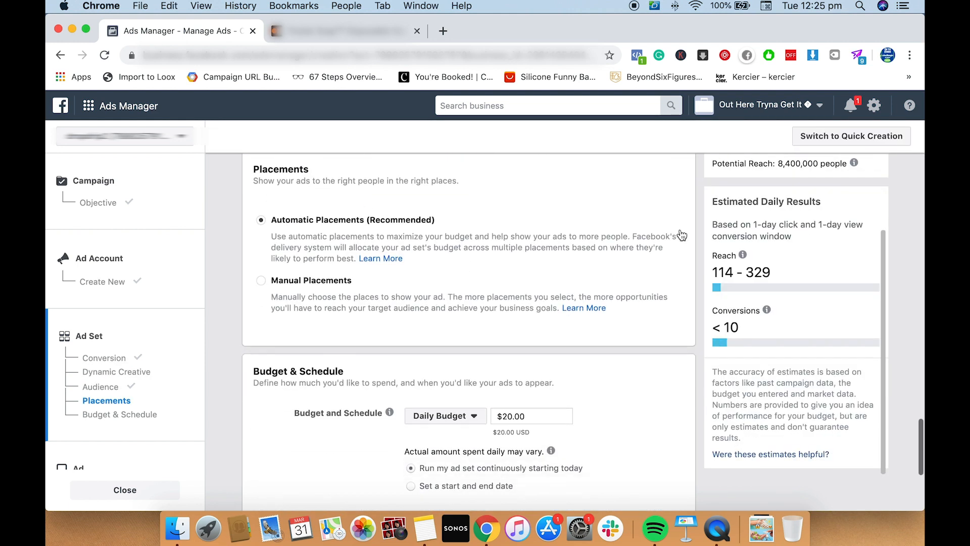
{"action": "left_click", "coordinate": [679, 490]}
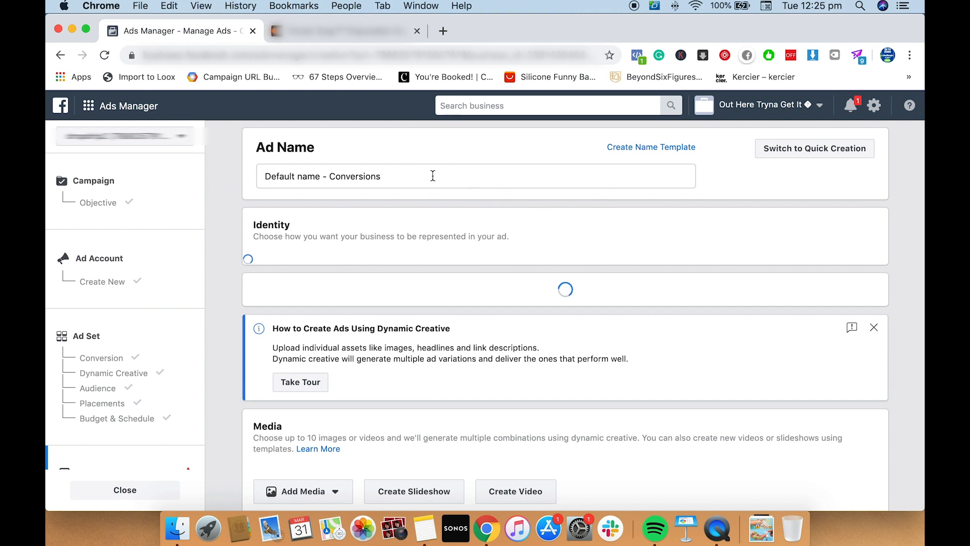
Name the ad "DYNAMIC VER 1 - 5 VIDEOS, 5 AD COPIES"
{"action": "triple_click", "coordinate": [393, 176]}
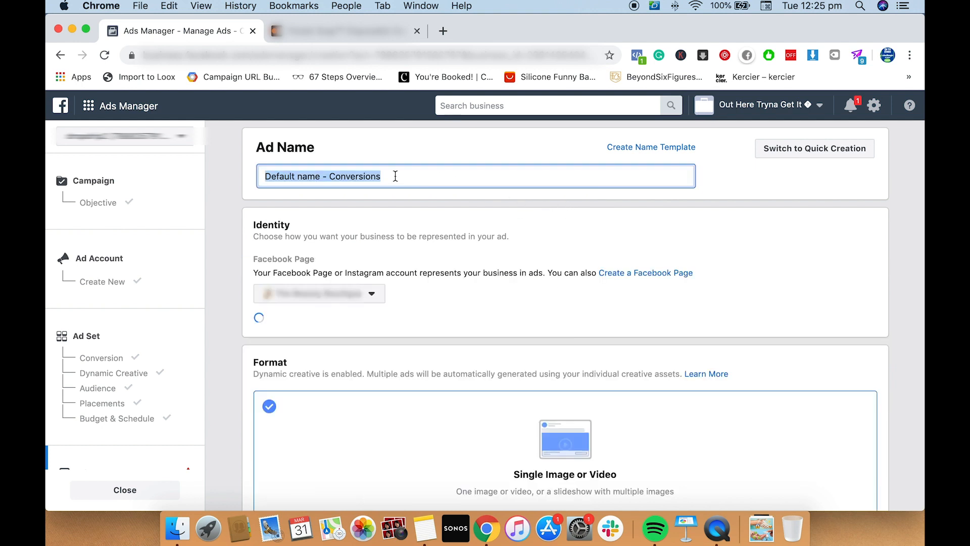
{"action": "type", "text": "DYA"}
{"action": "key", "text": "BackSpace"}
{"action": "type", "text": "NAMIC"}
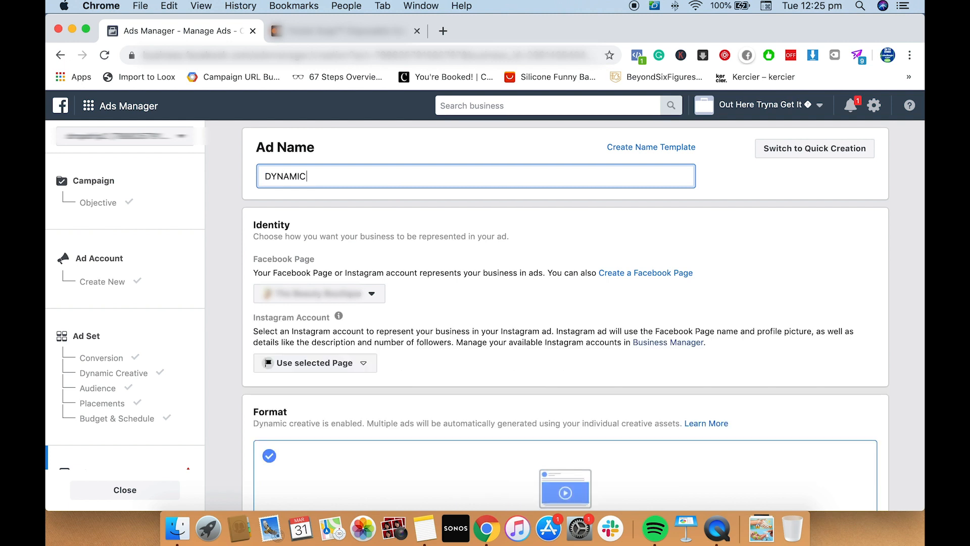
{"action": "type", "text": " VER 1 - 5 VIDEOS"}
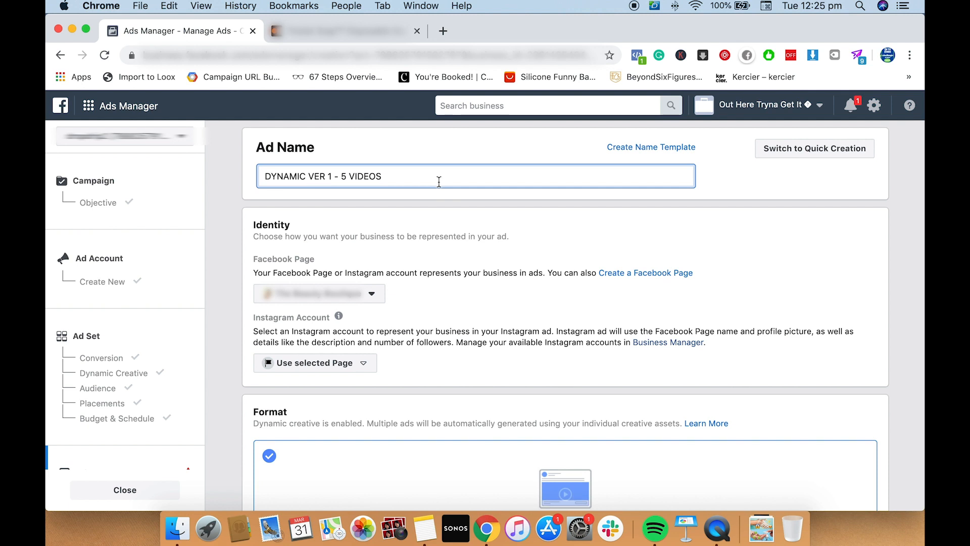
{"action": "type", "text": ", 5 AD COPIES"}
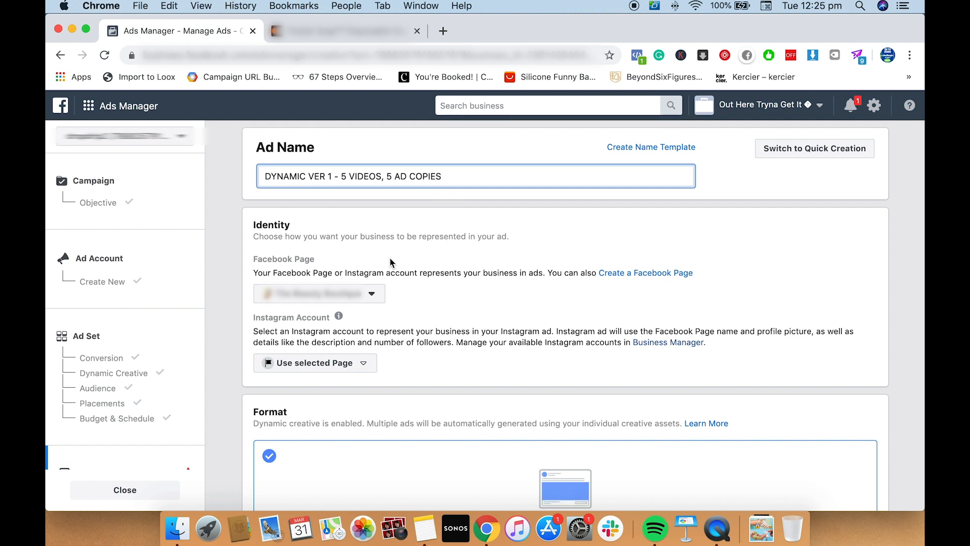
Search the available Facebook Pages for "trend" and choose the matching page as the ad's identity
{"action": "scroll", "coordinate": [392, 264], "scroll_direction": "down", "scroll_amount": 1}
{"action": "left_click", "coordinate": [379, 287]}
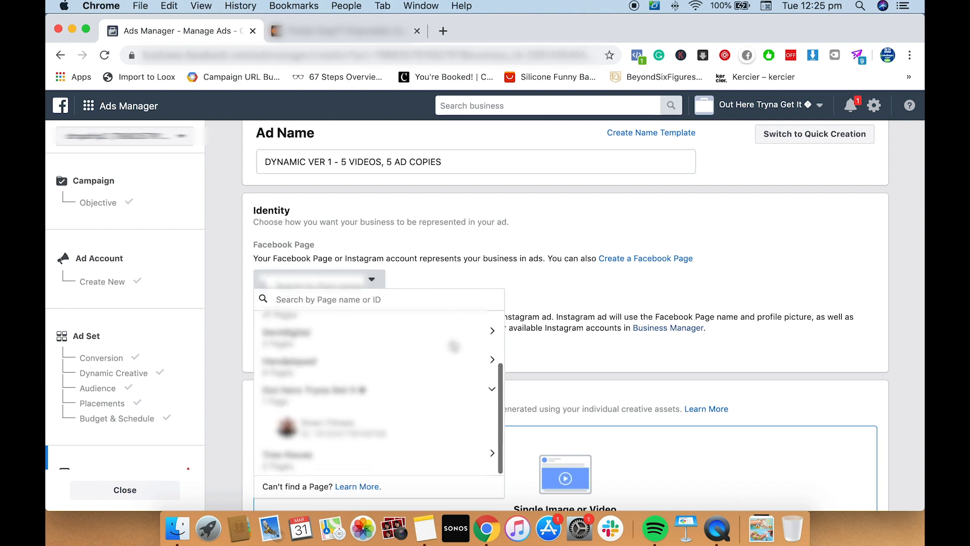
{"action": "scroll", "coordinate": [455, 347], "scroll_direction": "up", "scroll_amount": 3}
{"action": "left_click", "coordinate": [415, 300]}
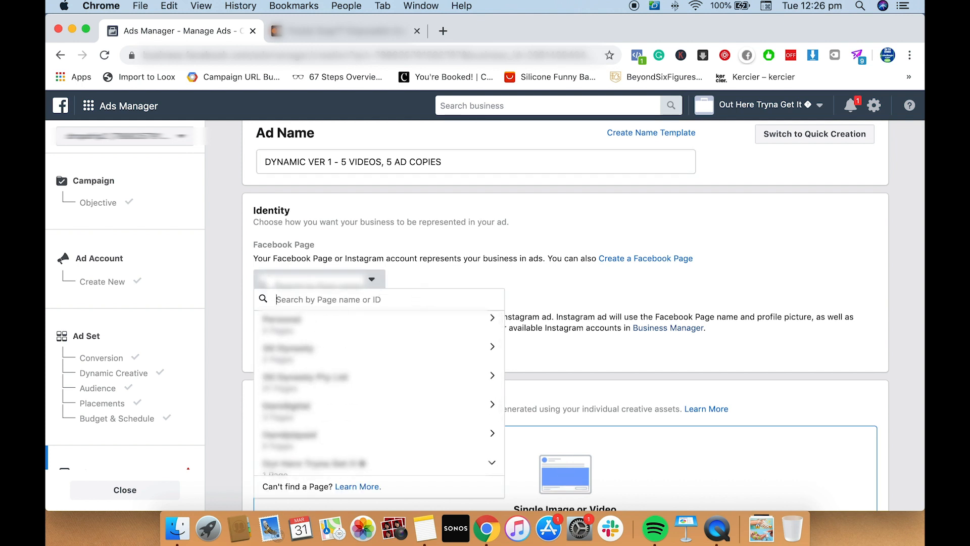
{"action": "type", "text": "trend"}
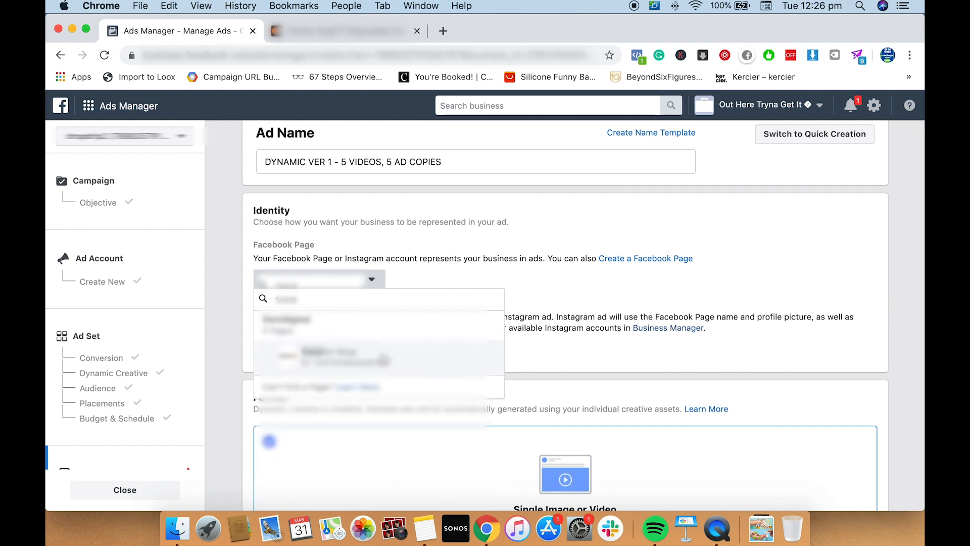
{"action": "left_click", "coordinate": [473, 342]}
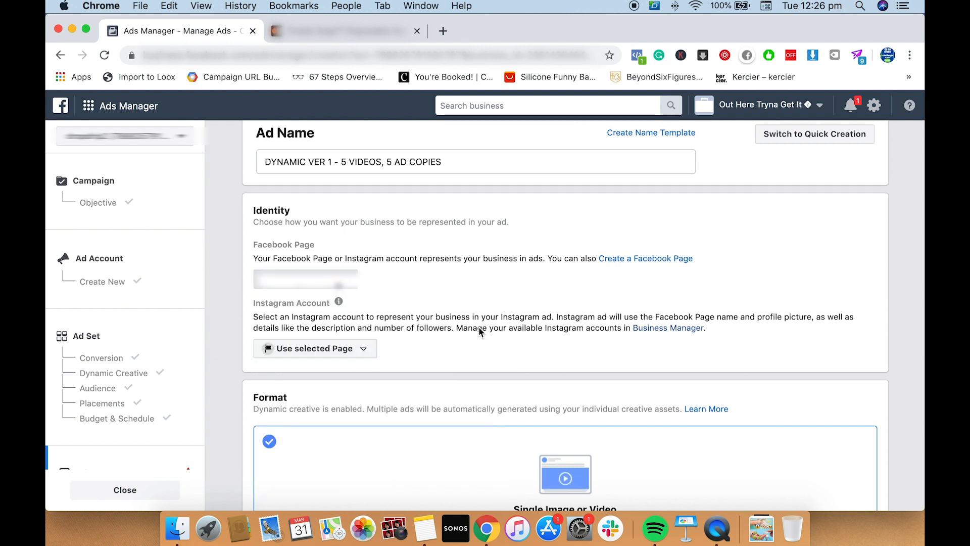
Upload Video_2_Variation_1.mp4 from the Downloads folder as the first video in the ad's media
{"action": "scroll", "coordinate": [480, 331], "scroll_direction": "down", "scroll_amount": 5}
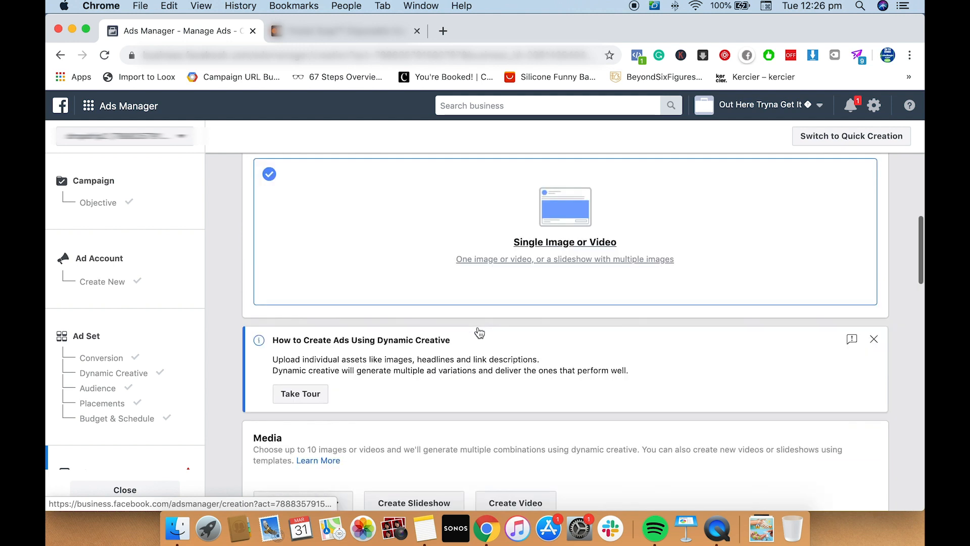
{"action": "scroll", "coordinate": [479, 332], "scroll_direction": "down", "scroll_amount": 3}
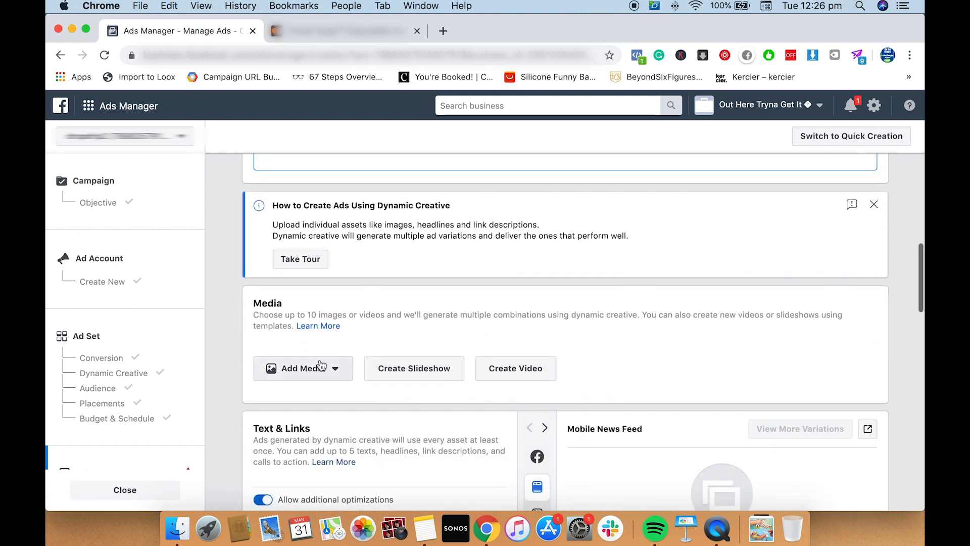
{"action": "left_click", "coordinate": [320, 364]}
{"action": "left_click", "coordinate": [332, 417]}
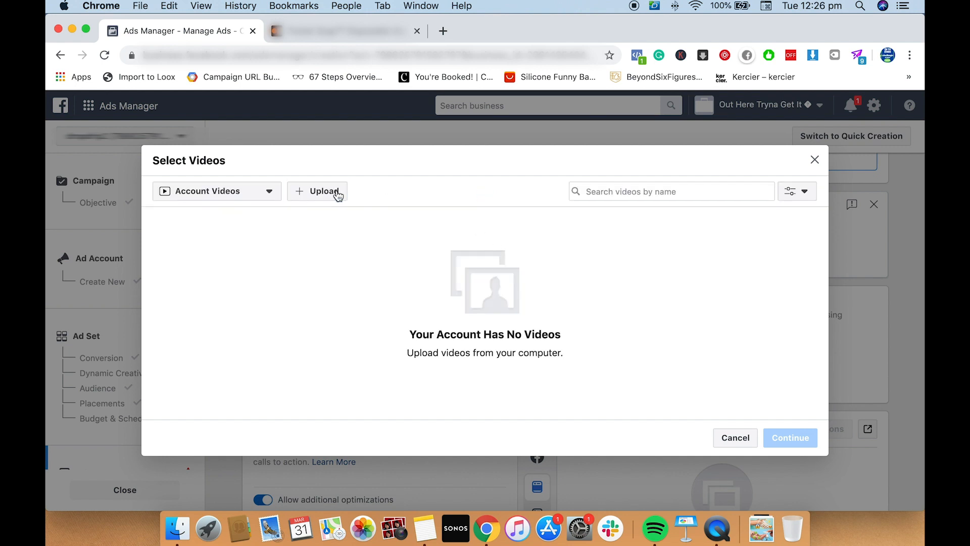
{"action": "left_click", "coordinate": [339, 195]}
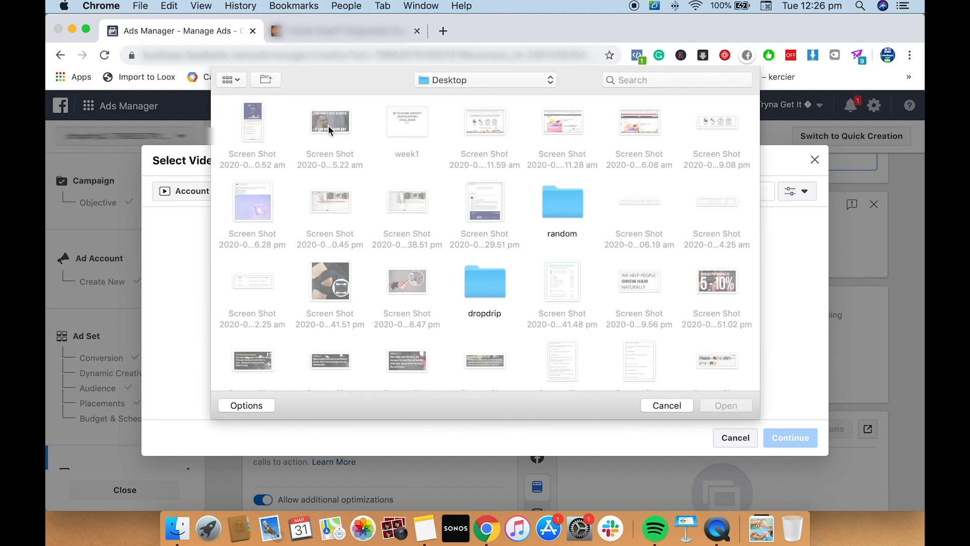
{"action": "left_click", "coordinate": [511, 81]}
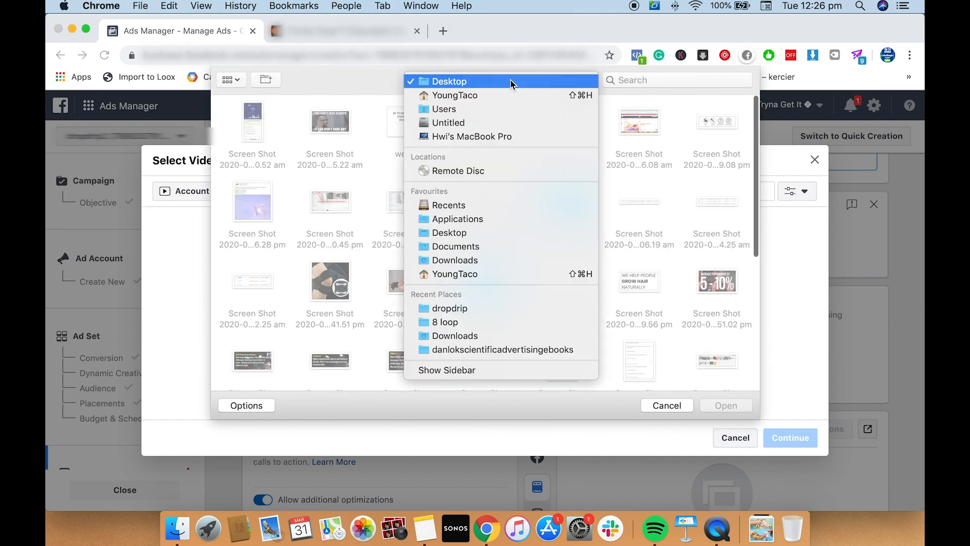
{"action": "left_click", "coordinate": [518, 259]}
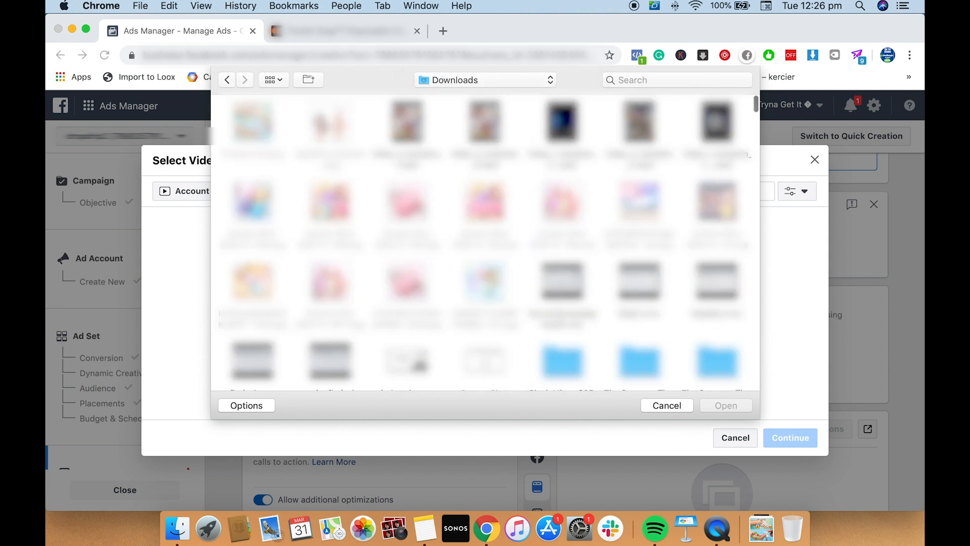
{"action": "left_click_drag", "start_coordinate": [747, 108], "coordinate": [414, 155]}
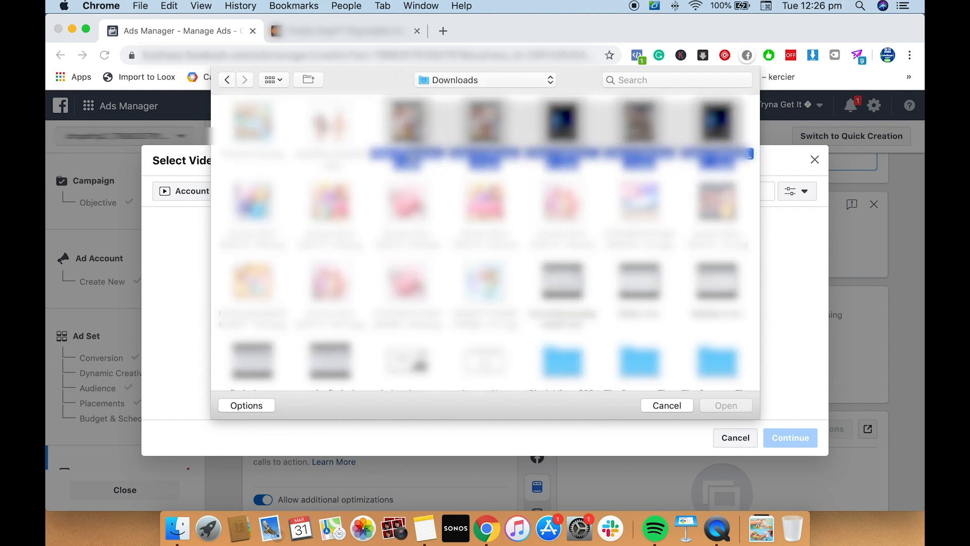
{"action": "left_click", "coordinate": [411, 158]}
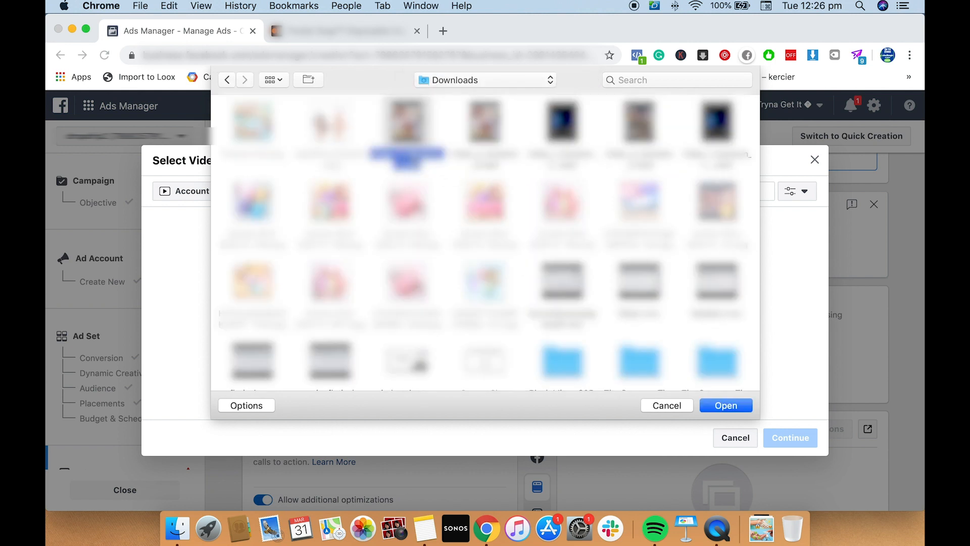
{"action": "left_click", "coordinate": [725, 405]}
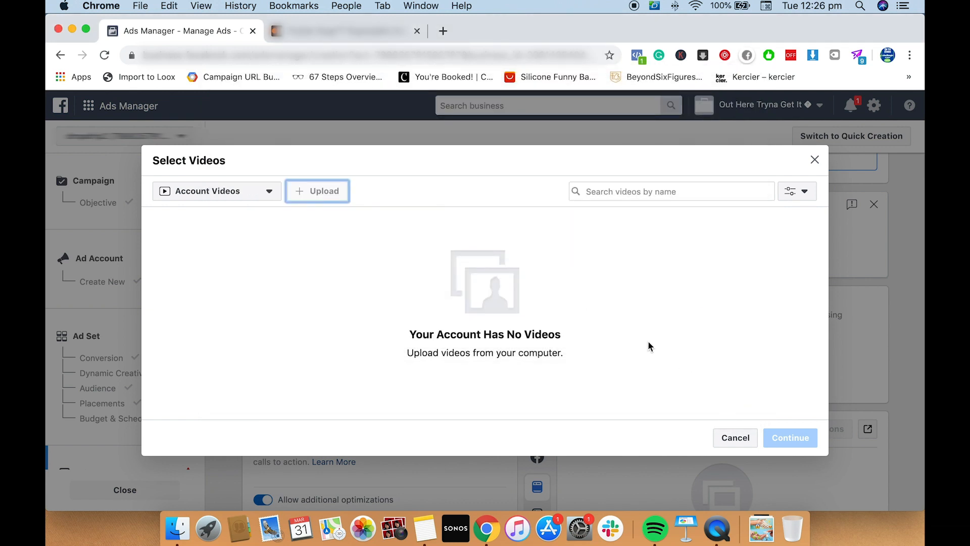
{"action": "scroll", "coordinate": [460, 282], "scroll_direction": "down", "scroll_amount": 4}
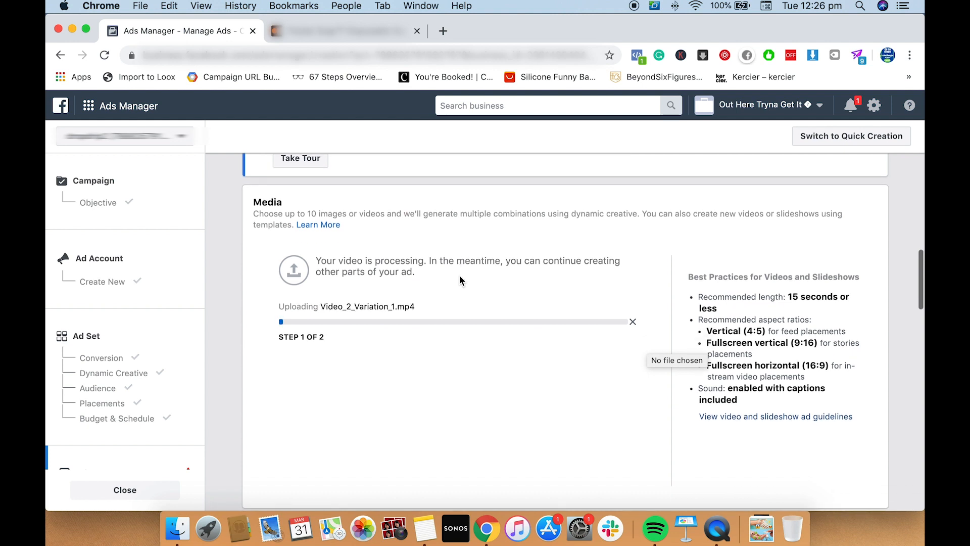
{"action": "scroll", "coordinate": [510, 247], "scroll_direction": "down", "scroll_amount": 1}
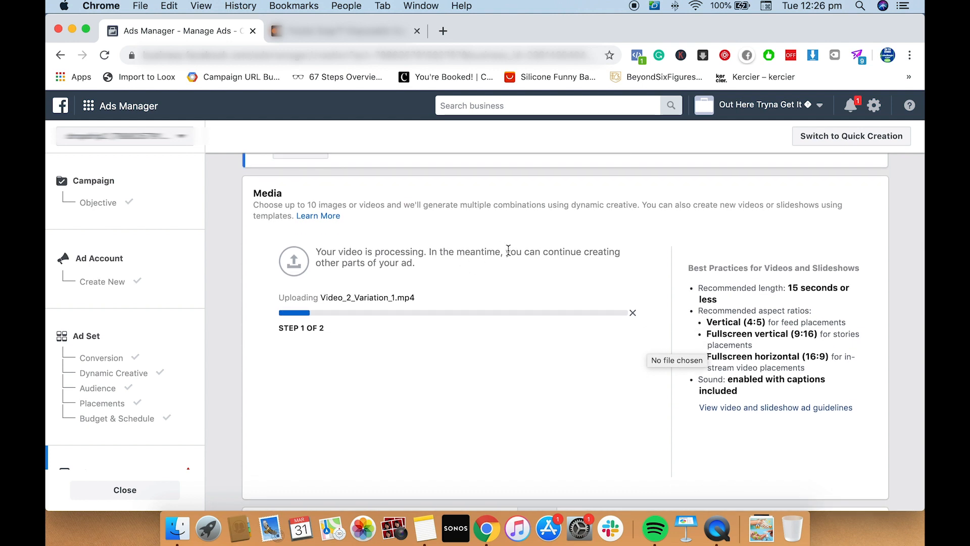
Switch to Spotify to resume playback with the next track, and lower the system volume before returning to Ads Manager
{"action": "left_click", "coordinate": [658, 528]}
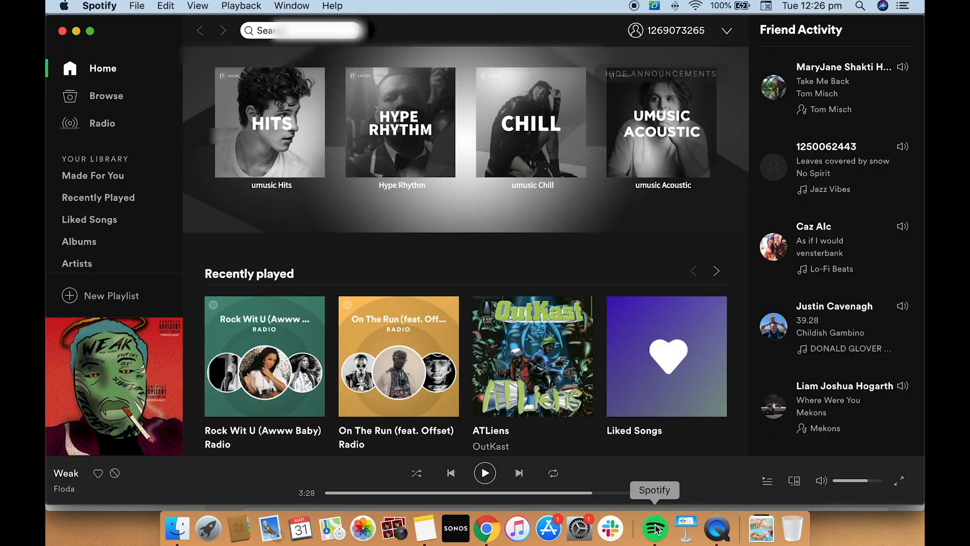
{"action": "left_click", "coordinate": [486, 473]}
{"action": "left_click", "coordinate": [519, 474]}
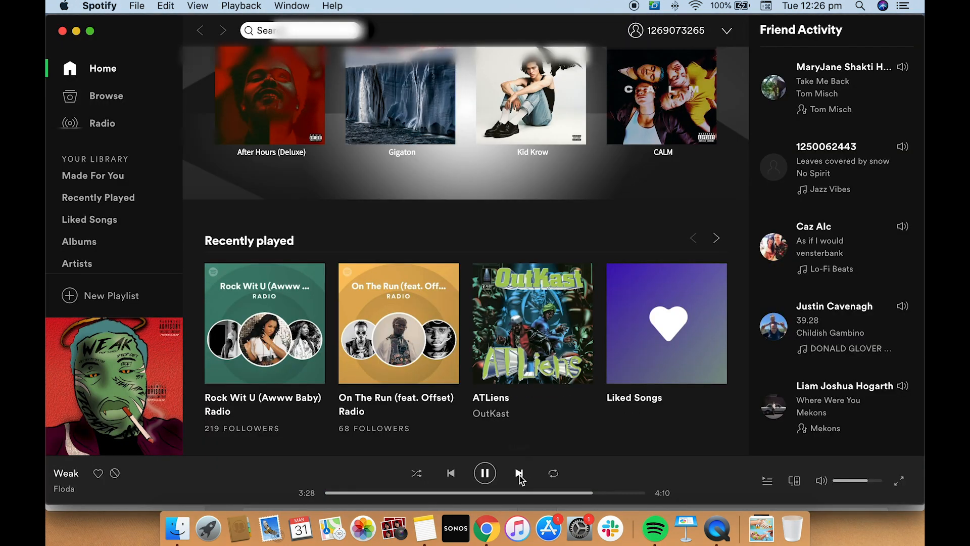
{"action": "left_click", "coordinate": [62, 31]}
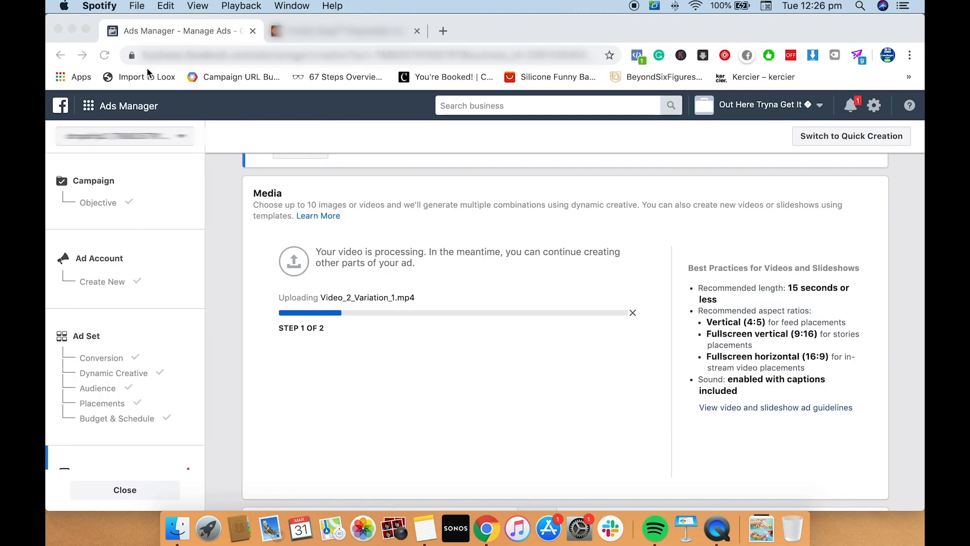
{"action": "key", "text": "XF86AudioLowerVolume"}
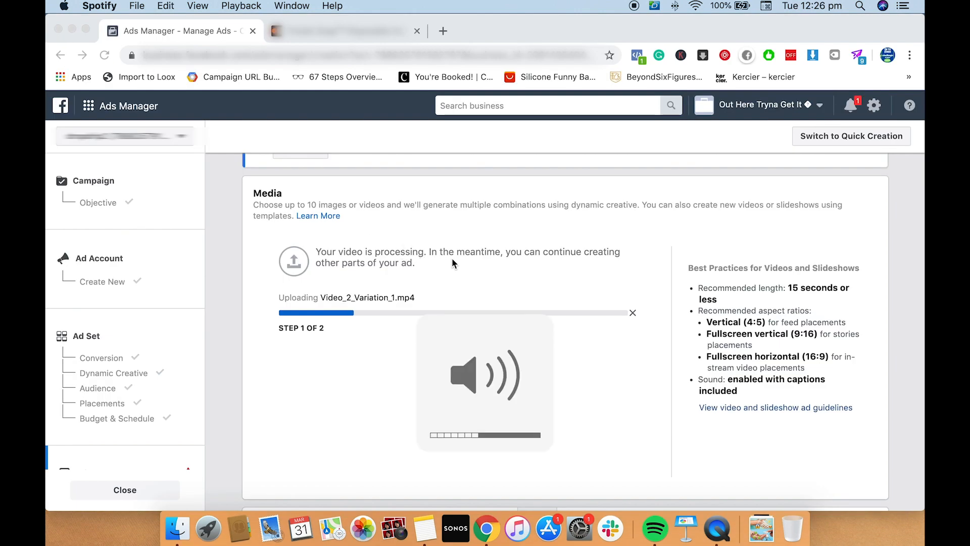
{"action": "left_click", "coordinate": [560, 233]}
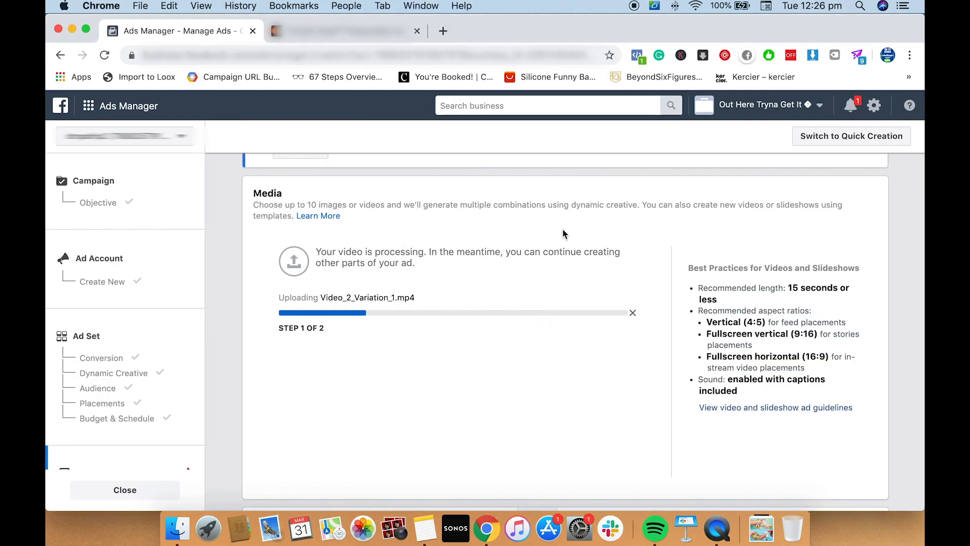
Switch to Spotify, play "Die Today" by Young Thug in a private session, and return to Ads Manager
{"action": "left_click", "coordinate": [655, 529]}
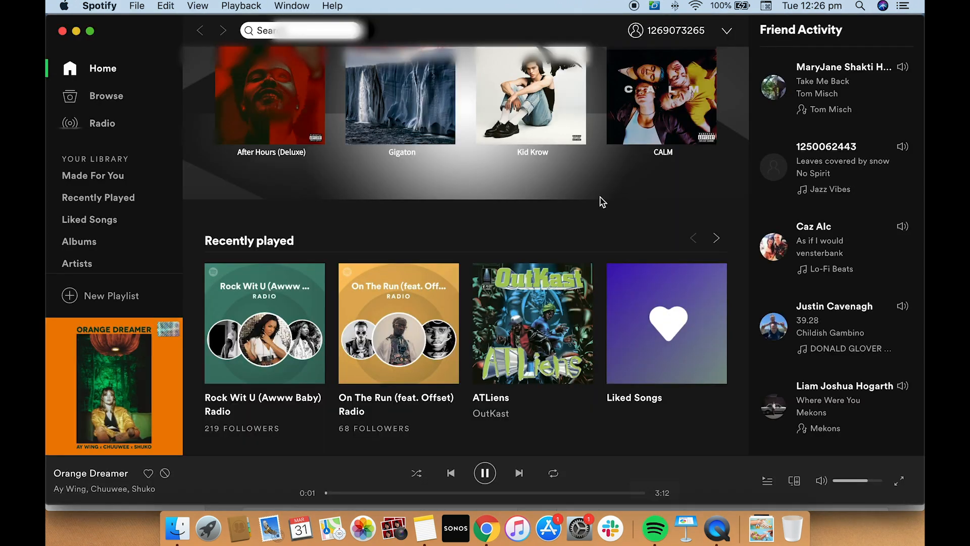
{"action": "type", "text": "d"}
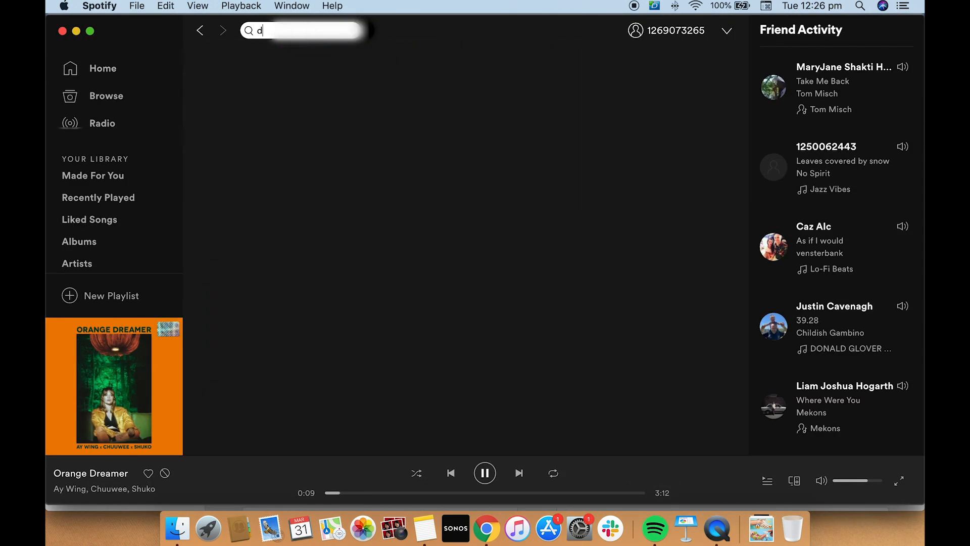
{"action": "type", "text": "ie t"}
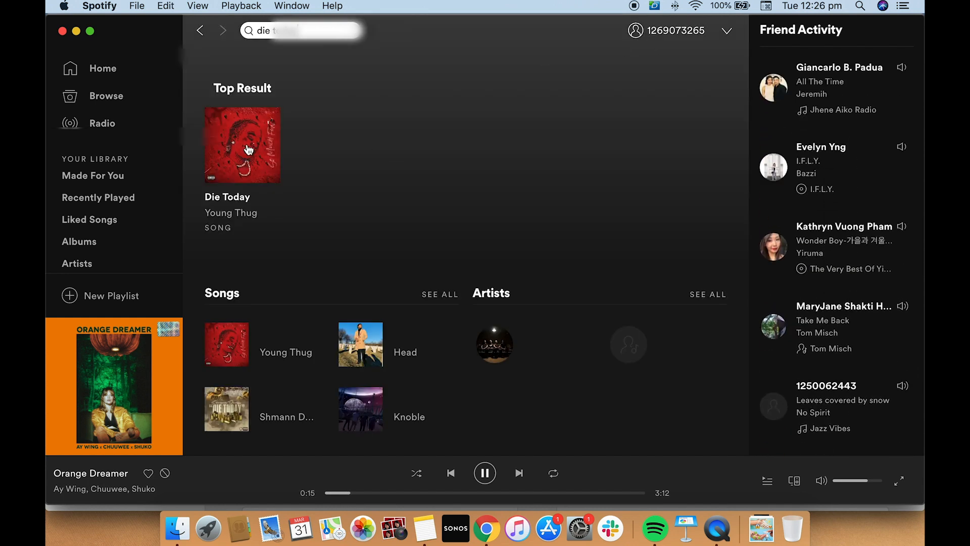
{"action": "left_click", "coordinate": [243, 145]}
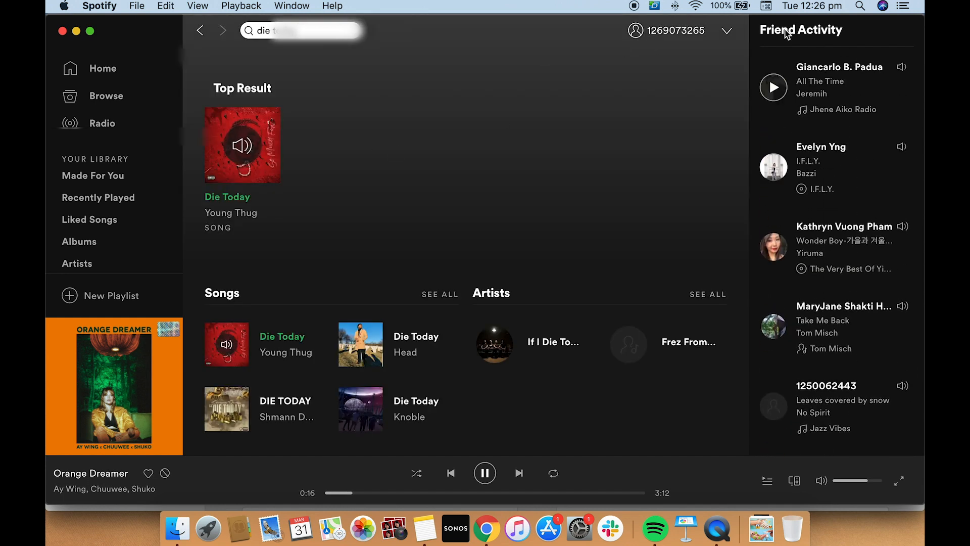
{"action": "left_click", "coordinate": [726, 32]}
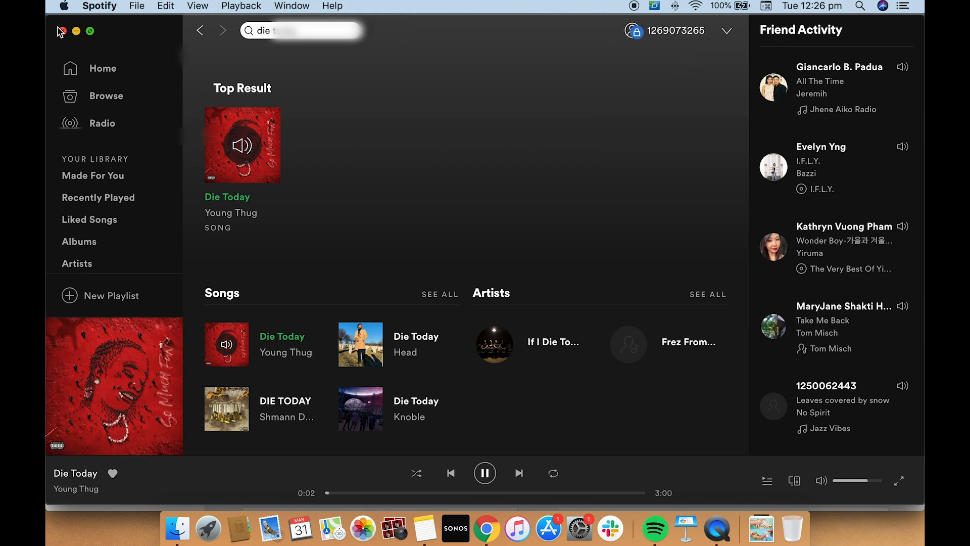
{"action": "left_click", "coordinate": [61, 33]}
{"action": "left_click", "coordinate": [543, 179]}
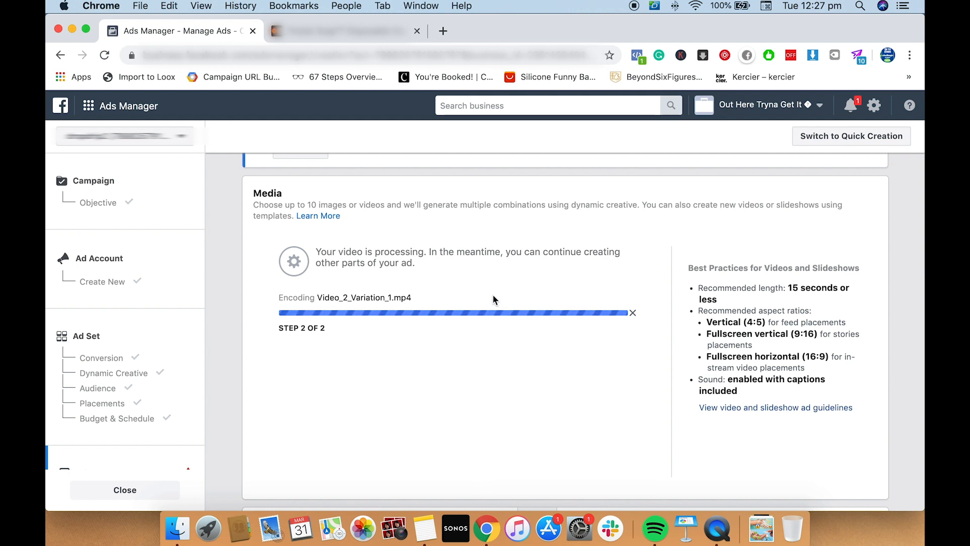
Upload the video file next to Video_2_Variation_1.mp4 in the Downloads folder as the ad's second video
{"action": "scroll", "coordinate": [493, 298], "scroll_direction": "down", "scroll_amount": 1}
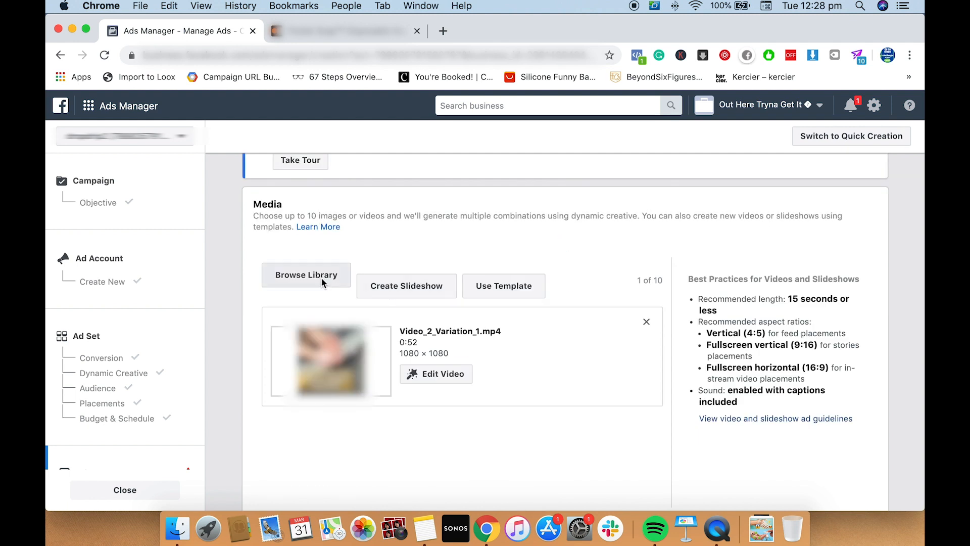
{"action": "left_click", "coordinate": [321, 278]}
{"action": "left_click", "coordinate": [328, 195]}
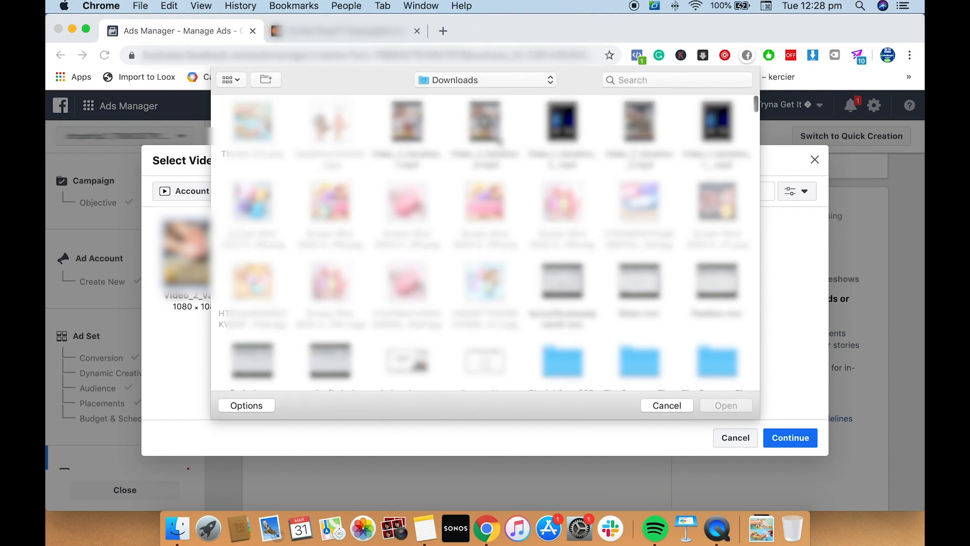
{"action": "left_click", "coordinate": [498, 137]}
{"action": "left_click", "coordinate": [724, 411]}
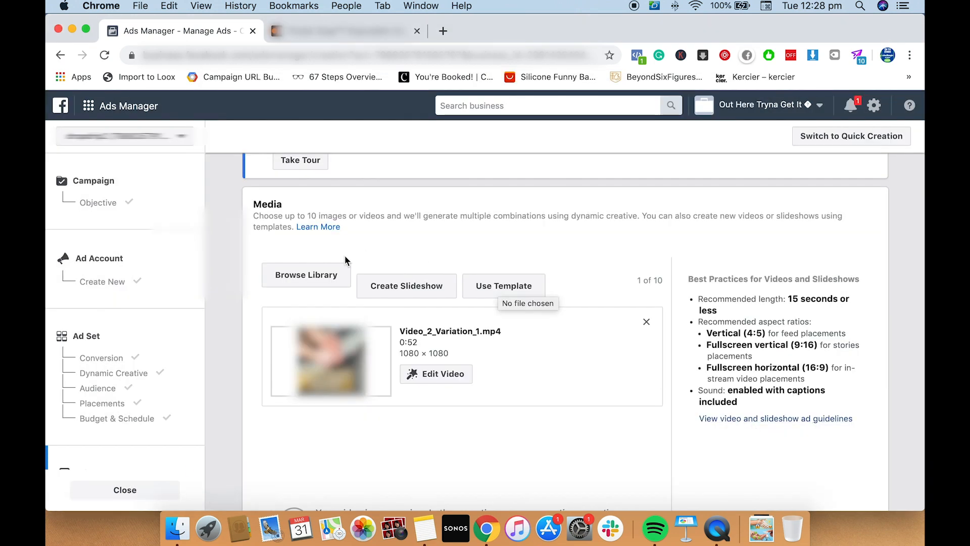
Upload Video_1_Variation_2_.mp4 from the Downloads folder as the ad's third video
{"action": "scroll", "coordinate": [425, 281], "scroll_direction": "down", "scroll_amount": 4}
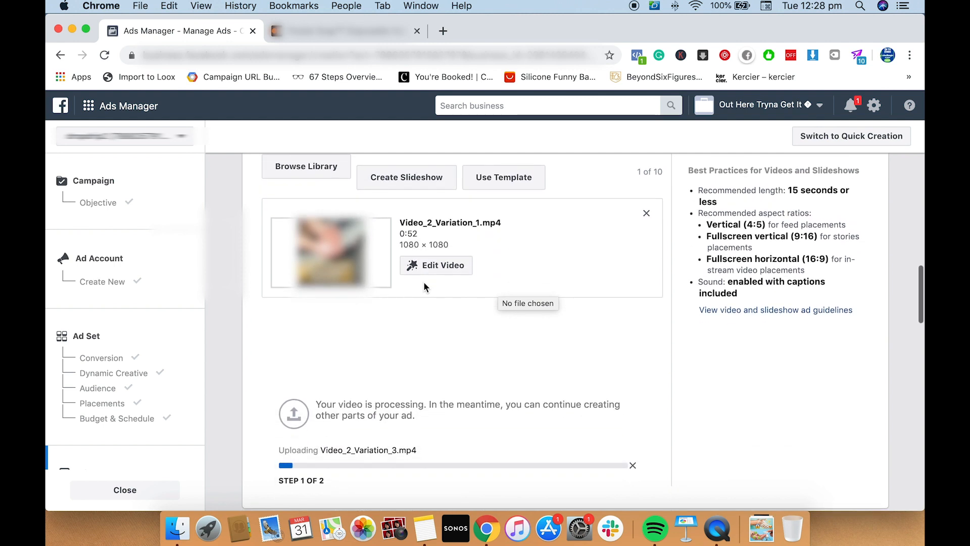
{"action": "left_click", "coordinate": [323, 171]}
{"action": "left_click", "coordinate": [325, 192]}
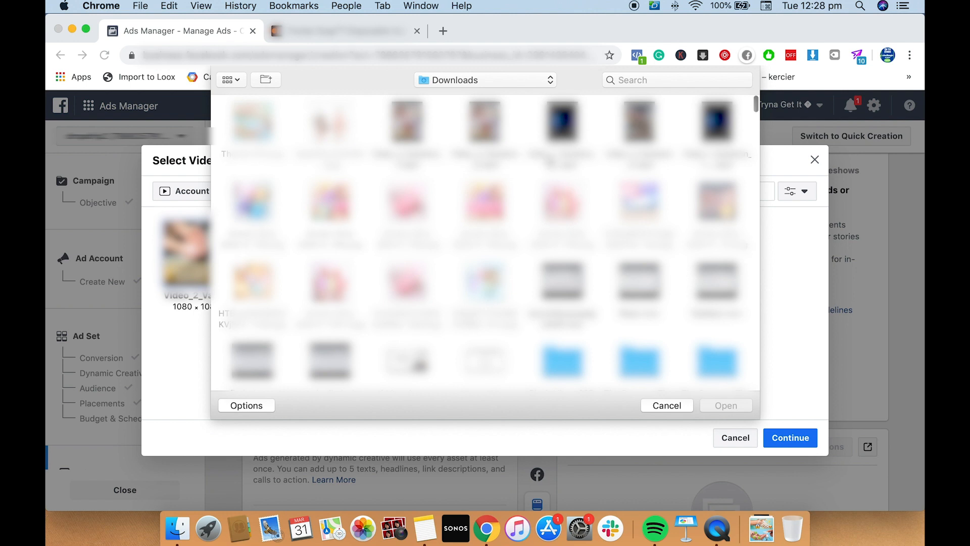
{"action": "left_click", "coordinate": [562, 121]}
{"action": "left_click", "coordinate": [728, 406]}
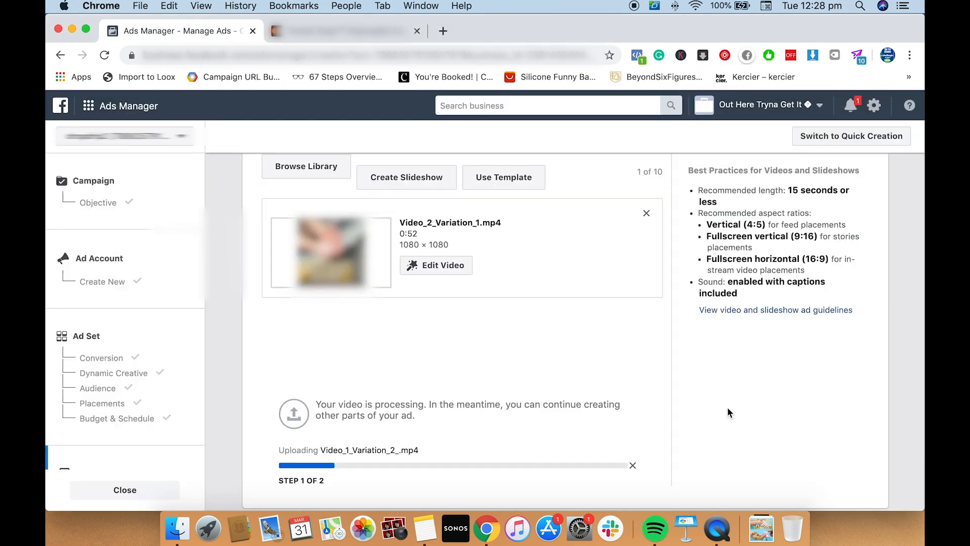
{"action": "scroll", "coordinate": [597, 333], "scroll_direction": "down", "scroll_amount": 1}
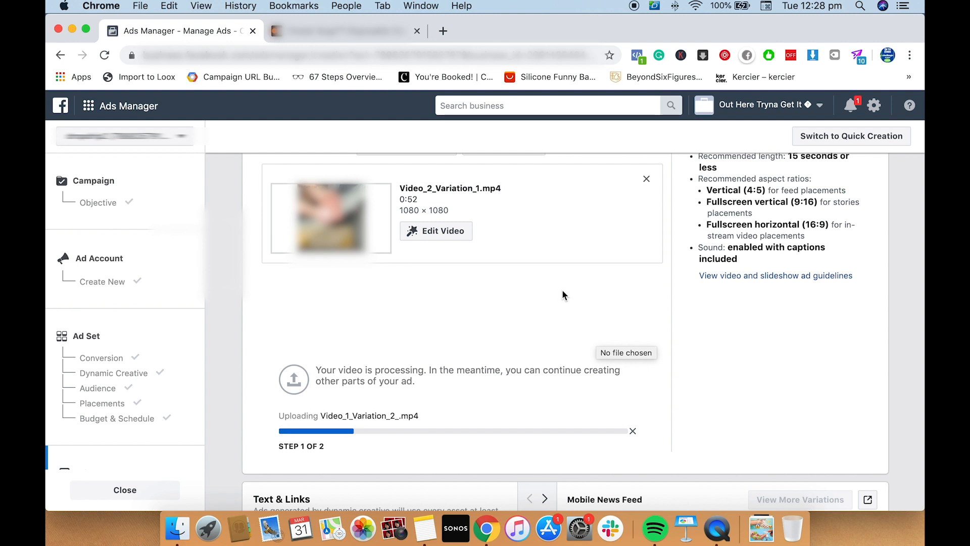
{"action": "scroll", "coordinate": [561, 295], "scroll_direction": "down", "scroll_amount": 1}
{"action": "scroll", "coordinate": [562, 293], "scroll_direction": "up", "scroll_amount": 2}
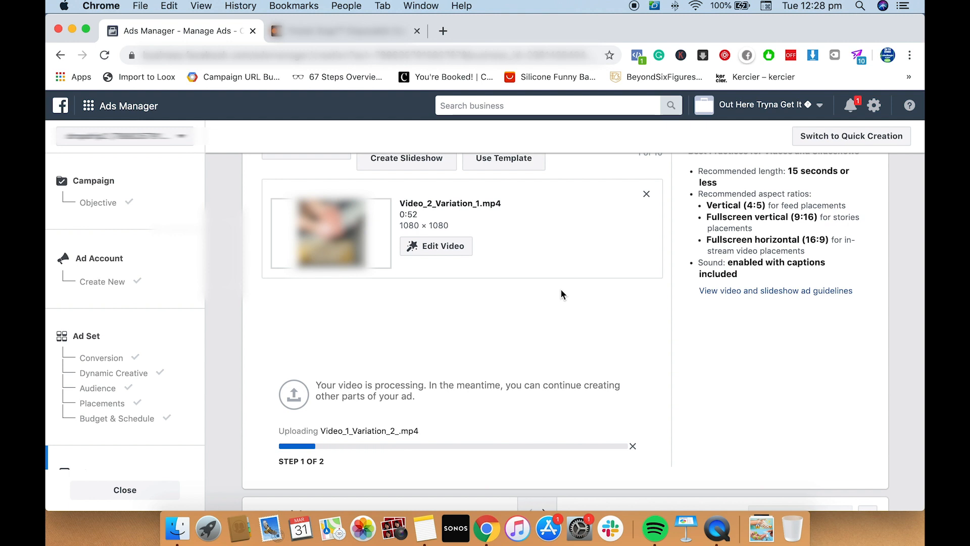
{"action": "scroll", "coordinate": [561, 293], "scroll_direction": "down", "scroll_amount": 1}
{"action": "scroll", "coordinate": [559, 294], "scroll_direction": "down", "scroll_amount": 1}
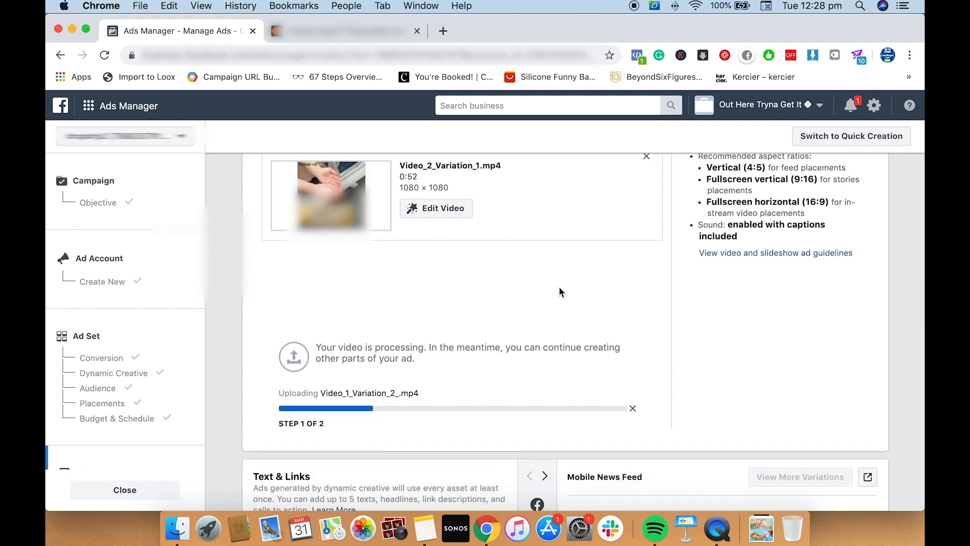
{"action": "scroll", "coordinate": [559, 286], "scroll_direction": "down", "scroll_amount": 2}
{"action": "scroll", "coordinate": [559, 286], "scroll_direction": "down", "scroll_amount": 2}
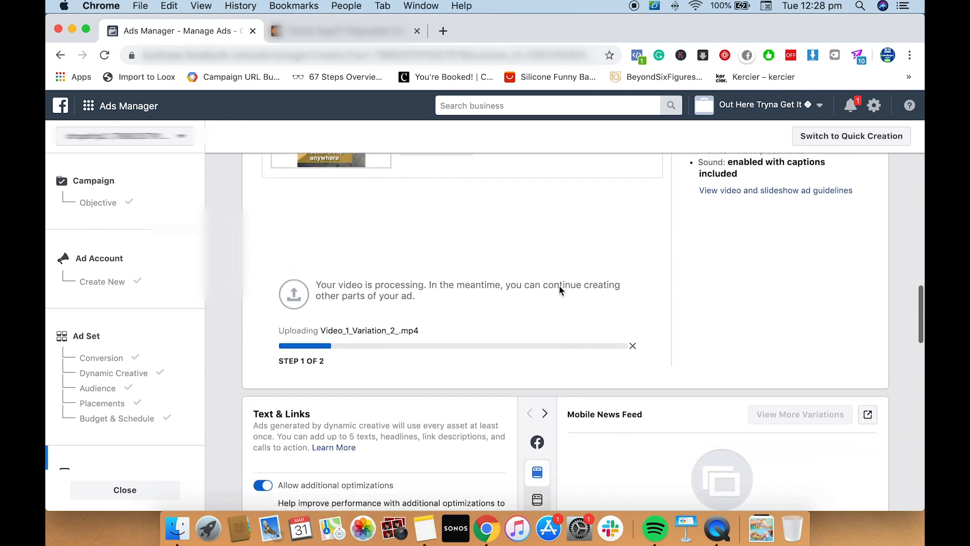
{"action": "scroll", "coordinate": [559, 286], "scroll_direction": "up", "scroll_amount": 5}
{"action": "scroll", "coordinate": [560, 286], "scroll_direction": "down", "scroll_amount": 1}
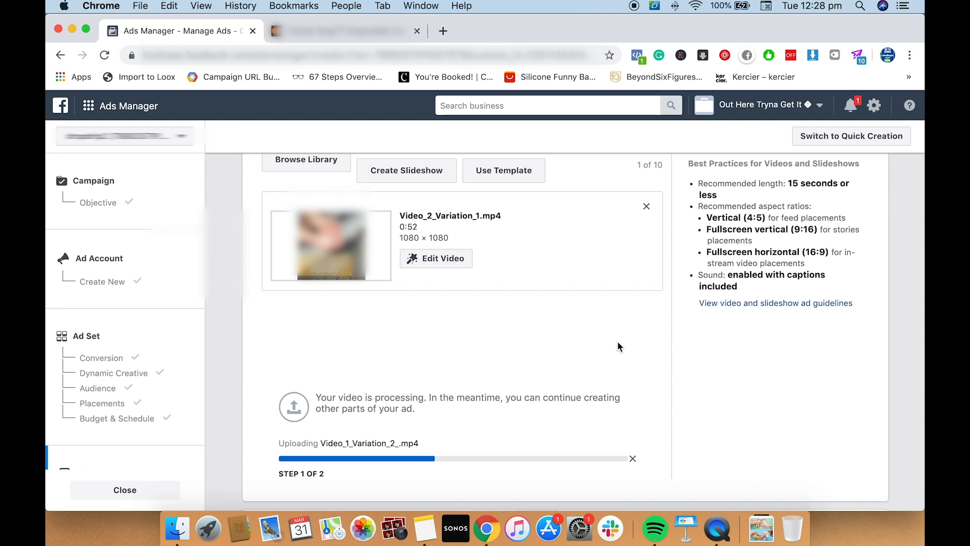
Copy the Pocket Soap product page's address from the open store page and paste it as the ad's website URL
{"action": "scroll", "coordinate": [618, 347], "scroll_direction": "down", "scroll_amount": 5}
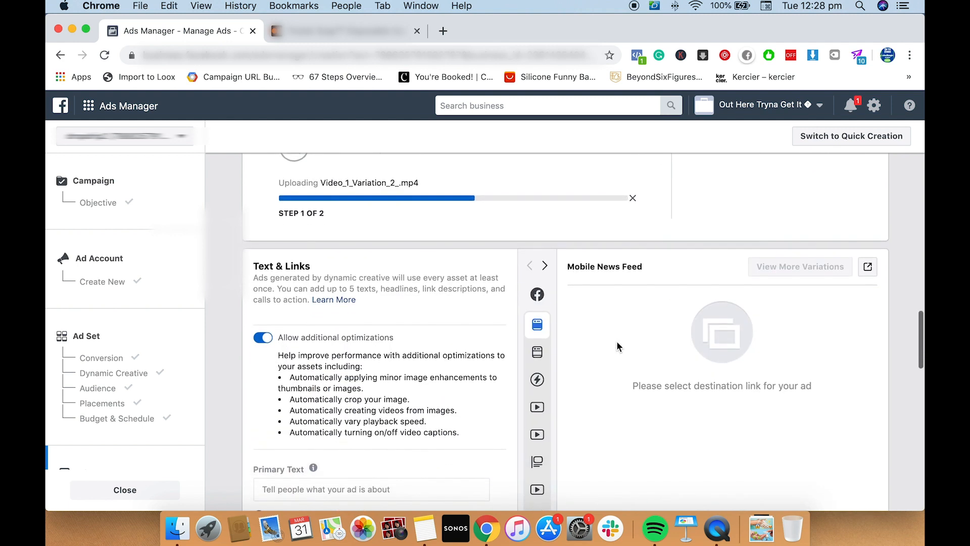
{"action": "scroll", "coordinate": [438, 321], "scroll_direction": "down", "scroll_amount": 6}
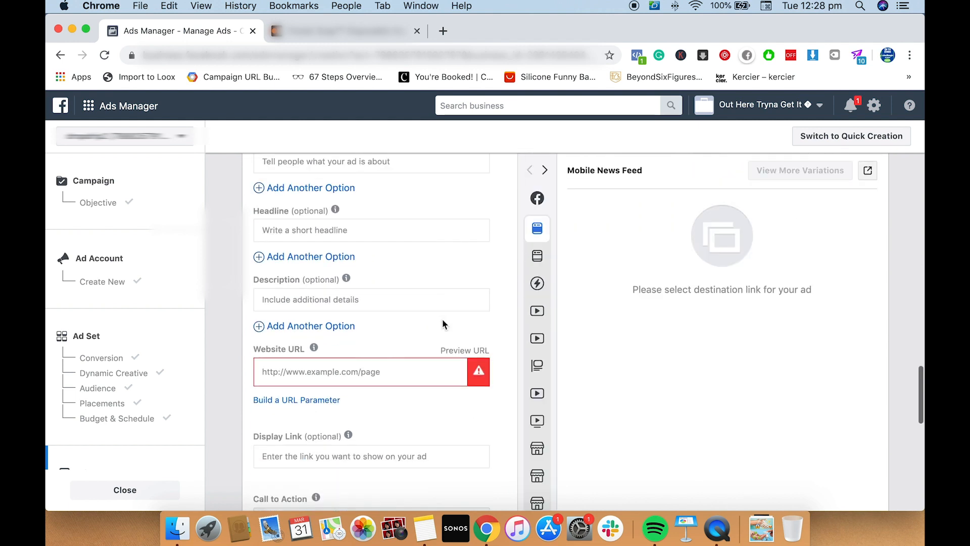
{"action": "left_click", "coordinate": [348, 37]}
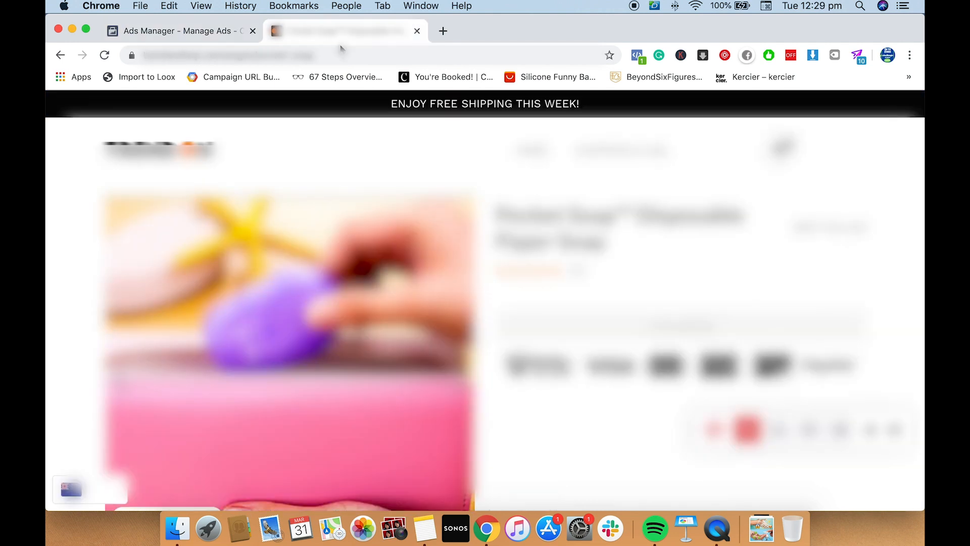
{"action": "left_click", "coordinate": [330, 51]}
{"action": "left_click", "coordinate": [202, 31]}
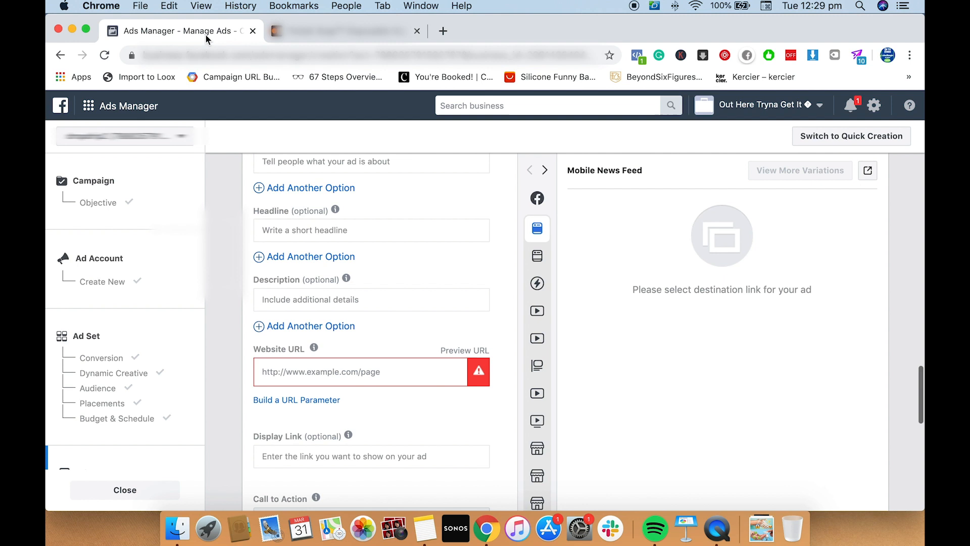
{"action": "left_click", "coordinate": [374, 367]}
{"action": "key", "text": "cmd+v"}
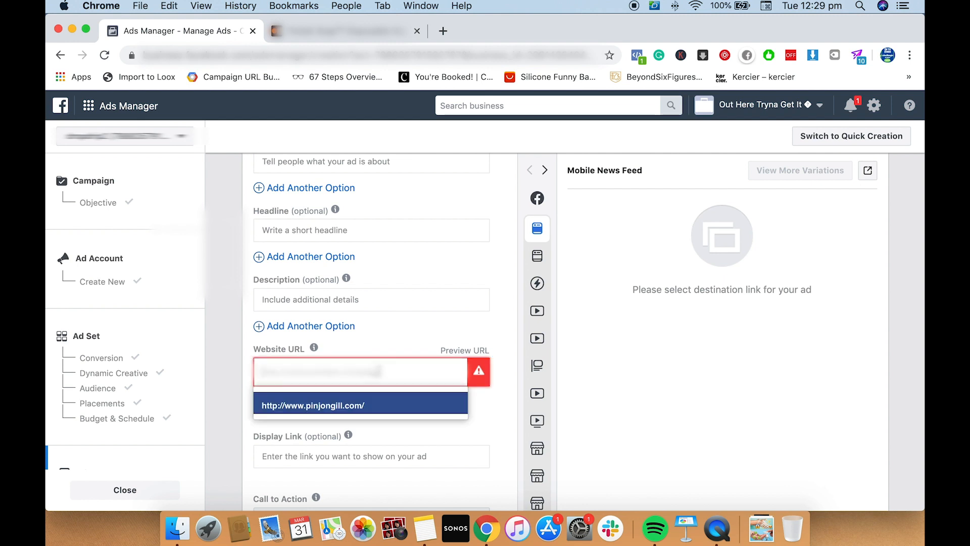
{"action": "left_click", "coordinate": [440, 332]}
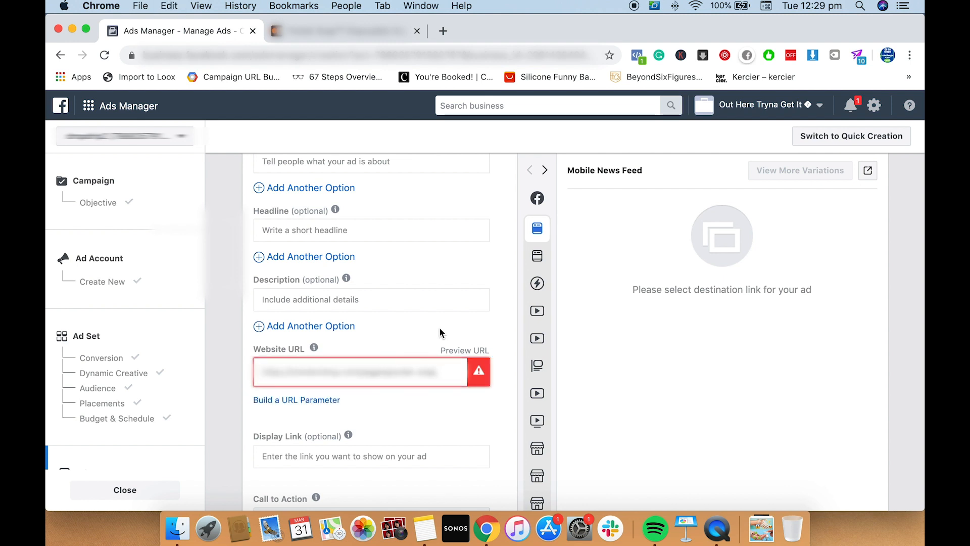
{"action": "left_click", "coordinate": [482, 435]}
{"action": "scroll", "coordinate": [483, 436], "scroll_direction": "down", "scroll_amount": 1}
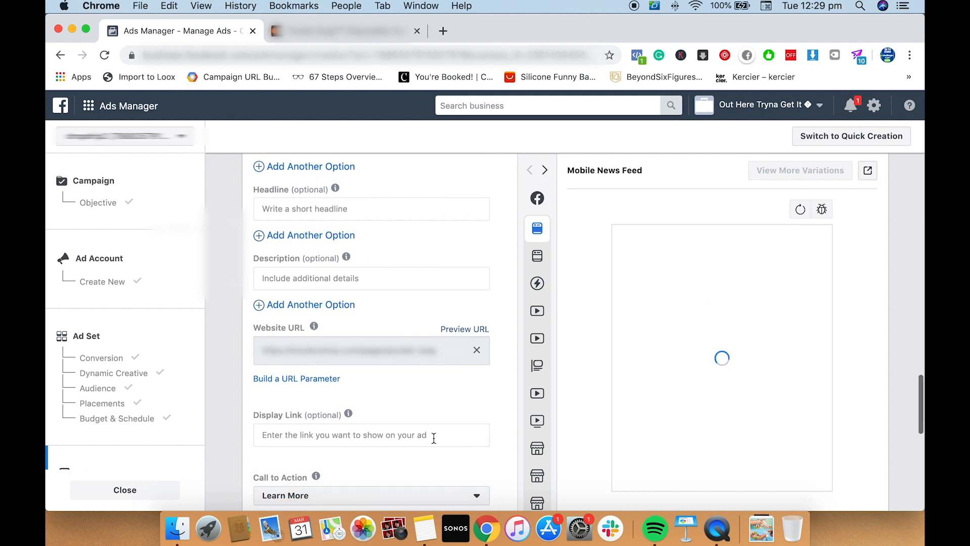
Set the ad's optional display link to the store's .com domain
{"action": "left_click", "coordinate": [425, 435]}
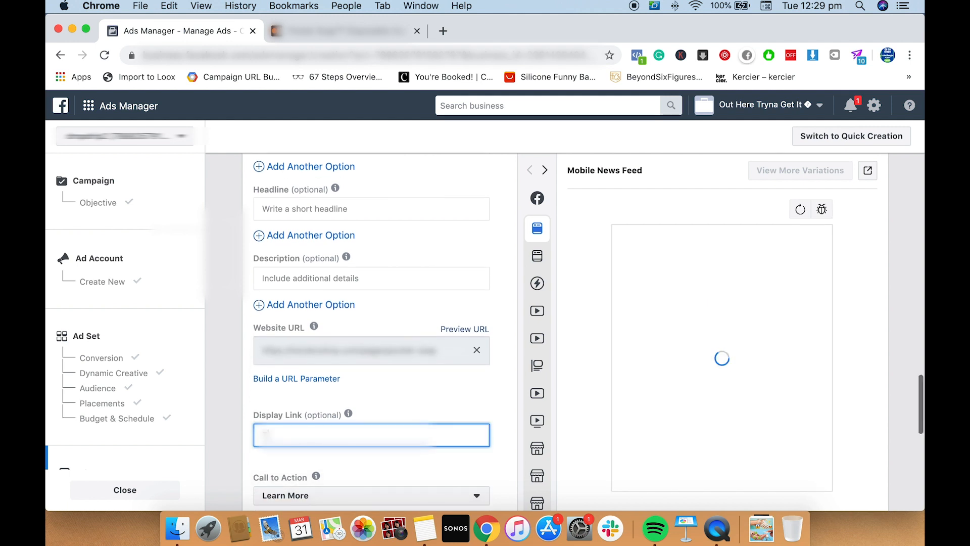
{"action": "type", "text": "trendsonshop.co"}
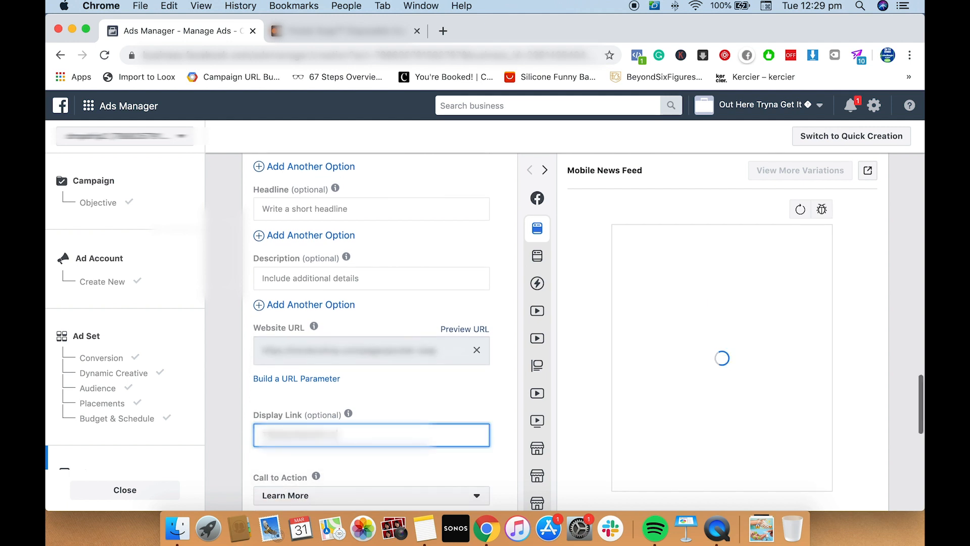
{"action": "key", "text": "BackSpace"}
{"action": "key", "text": "BackSpace"}
{"action": "type", "text": "com"}
{"action": "scroll", "coordinate": [457, 416], "scroll_direction": "down", "scroll_amount": 3}
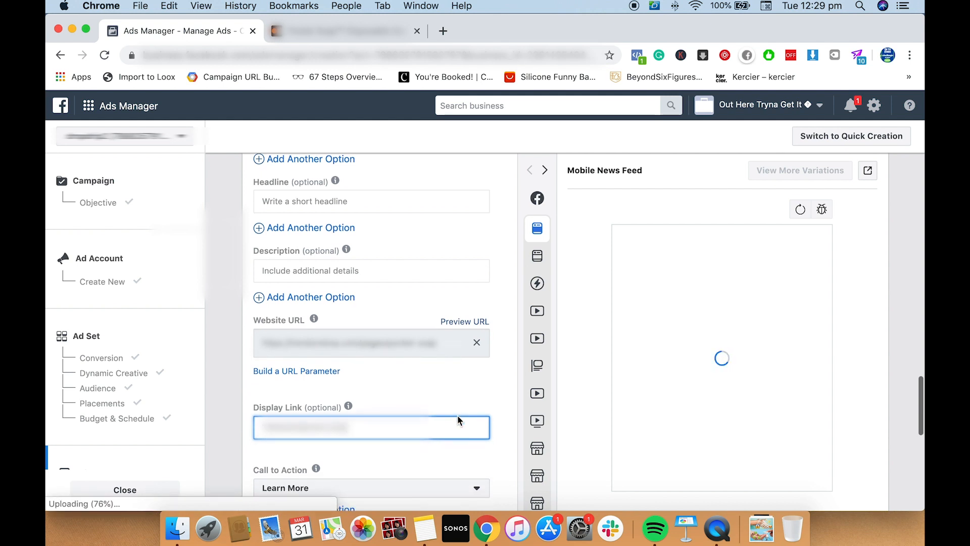
Check the upload progress and the videos in the ad's media list
{"action": "scroll", "coordinate": [455, 415], "scroll_direction": "up", "scroll_amount": 10}
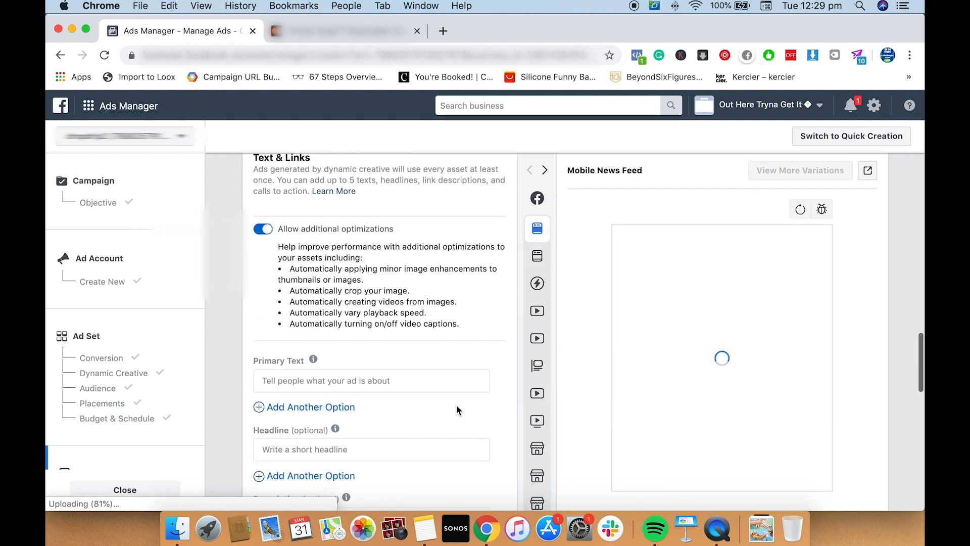
{"action": "scroll", "coordinate": [458, 402], "scroll_direction": "up", "scroll_amount": 9}
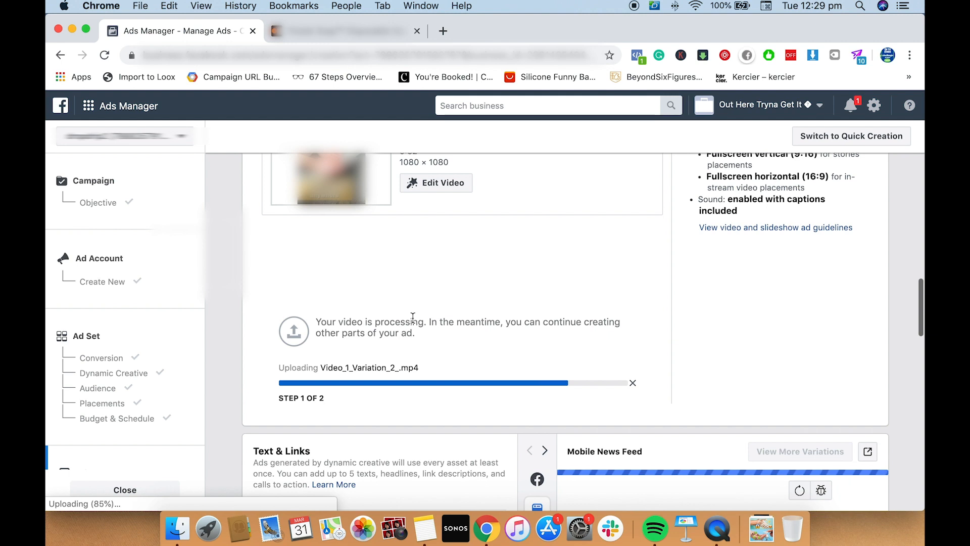
{"action": "scroll", "coordinate": [412, 317], "scroll_direction": "up", "scroll_amount": 2}
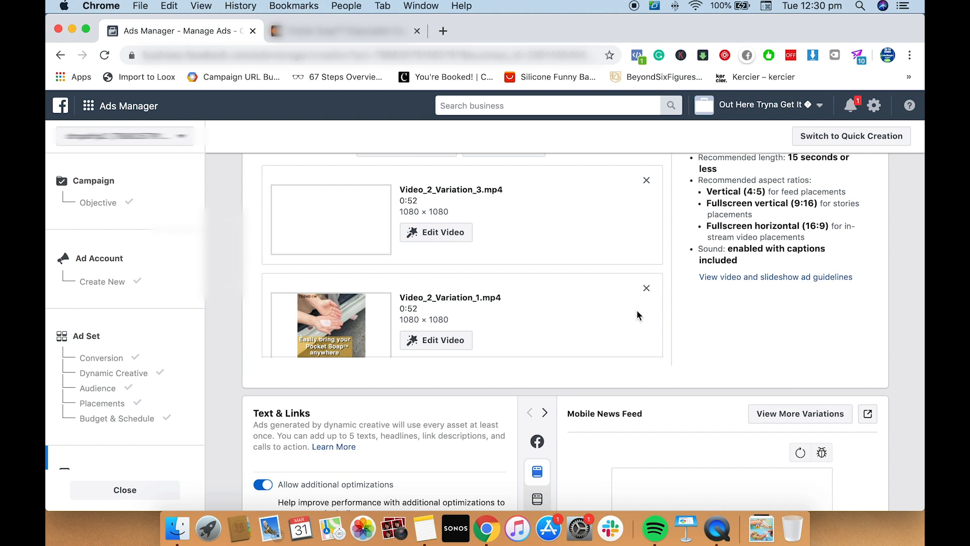
{"action": "scroll", "coordinate": [678, 317], "scroll_direction": "up", "scroll_amount": 1}
{"action": "scroll", "coordinate": [569, 302], "scroll_direction": "down", "scroll_amount": 2}
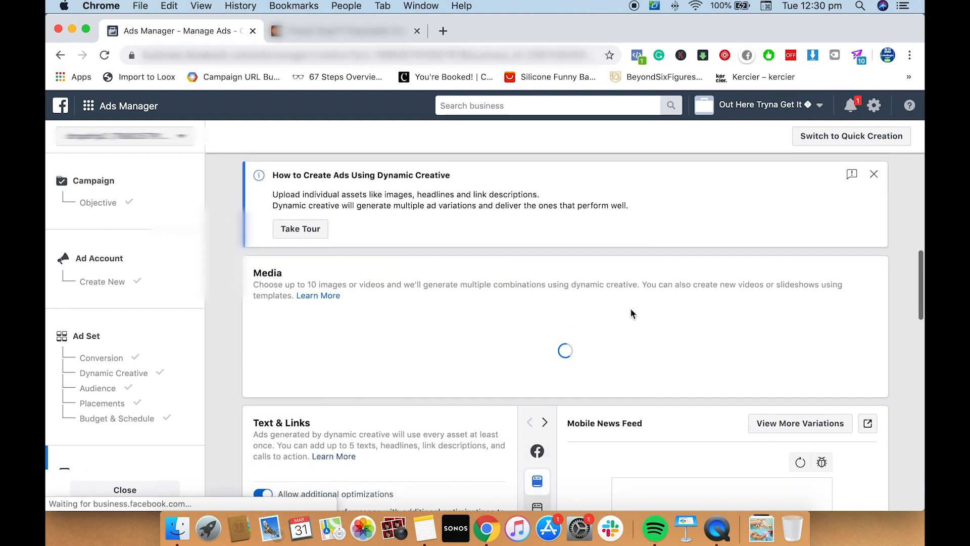
{"action": "scroll", "coordinate": [631, 309], "scroll_direction": "down", "scroll_amount": 1}
{"action": "scroll", "coordinate": [457, 270], "scroll_direction": "down", "scroll_amount": 1}
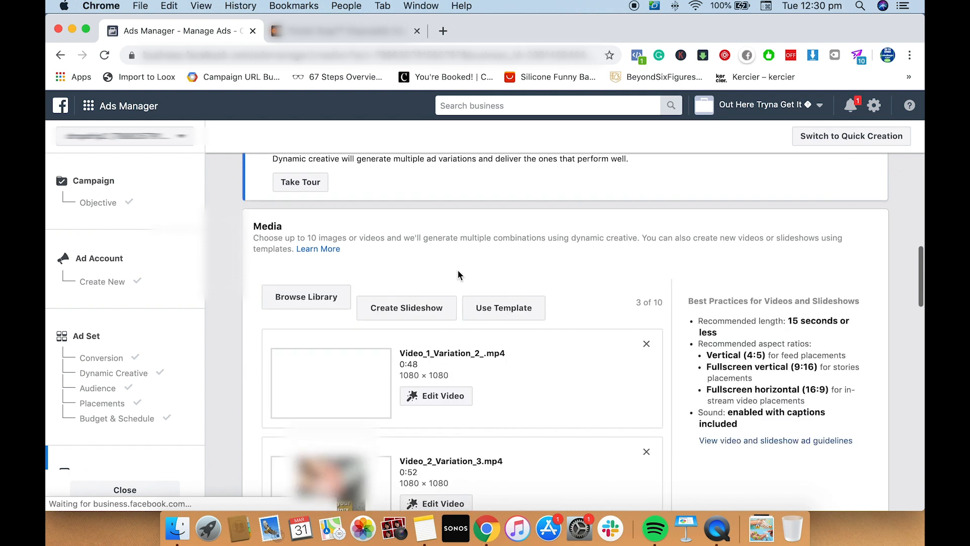
{"action": "scroll", "coordinate": [458, 275], "scroll_direction": "down", "scroll_amount": 3}
{"action": "scroll", "coordinate": [599, 314], "scroll_direction": "down", "scroll_amount": 3}
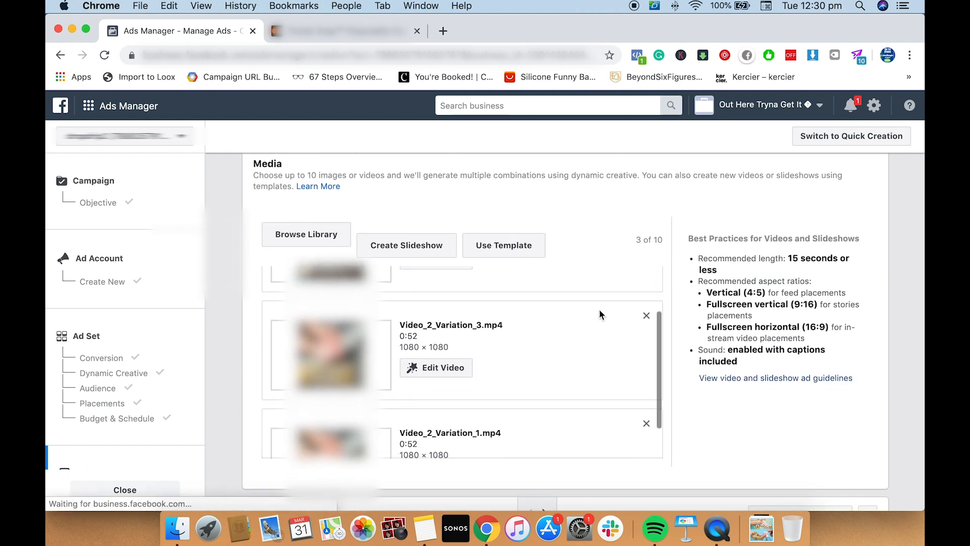
Upload the video file right after Video_1_Variation_2_.mp4 in the Downloads folder as the ad's fourth video
{"action": "scroll", "coordinate": [599, 312], "scroll_direction": "up", "scroll_amount": 2}
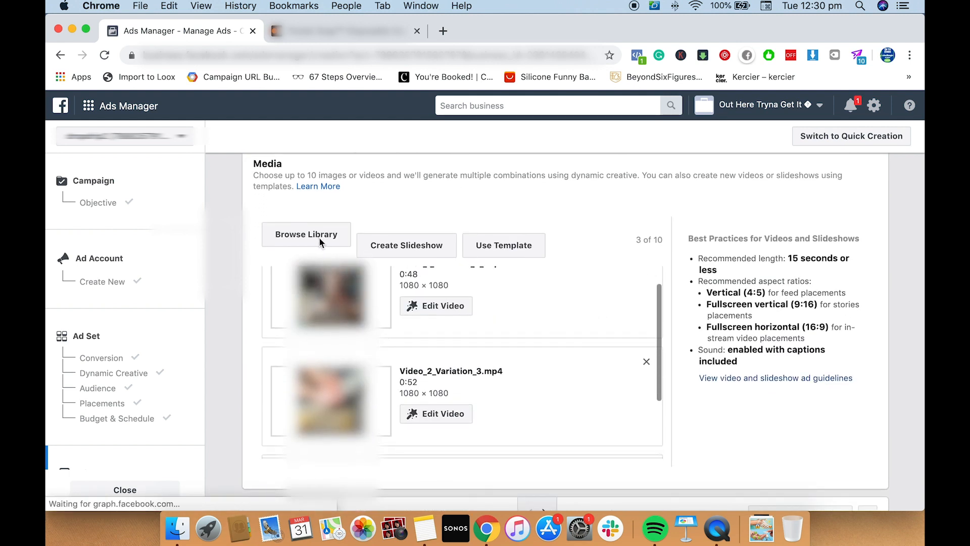
{"action": "left_click", "coordinate": [319, 237]}
{"action": "left_click", "coordinate": [326, 191]}
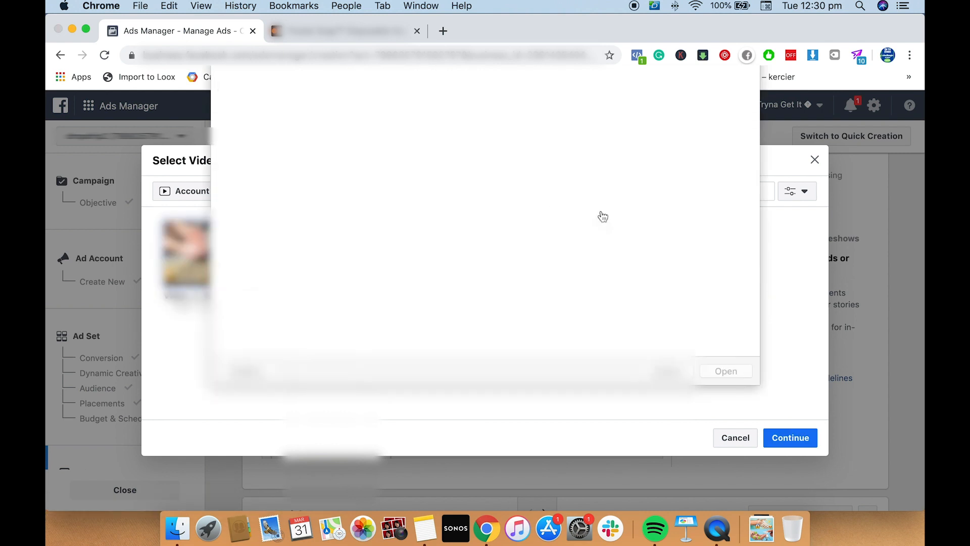
{"action": "left_click", "coordinate": [640, 127]}
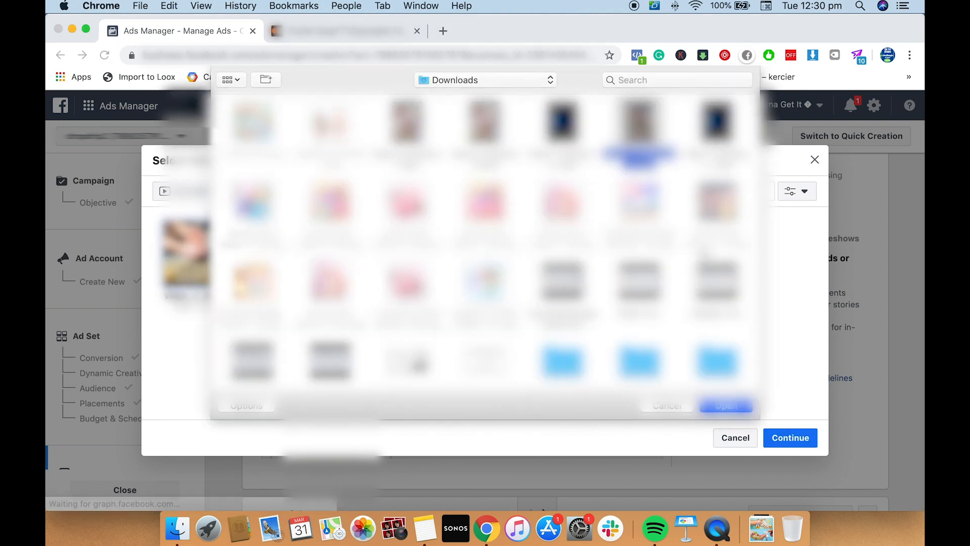
{"action": "left_click", "coordinate": [728, 406]}
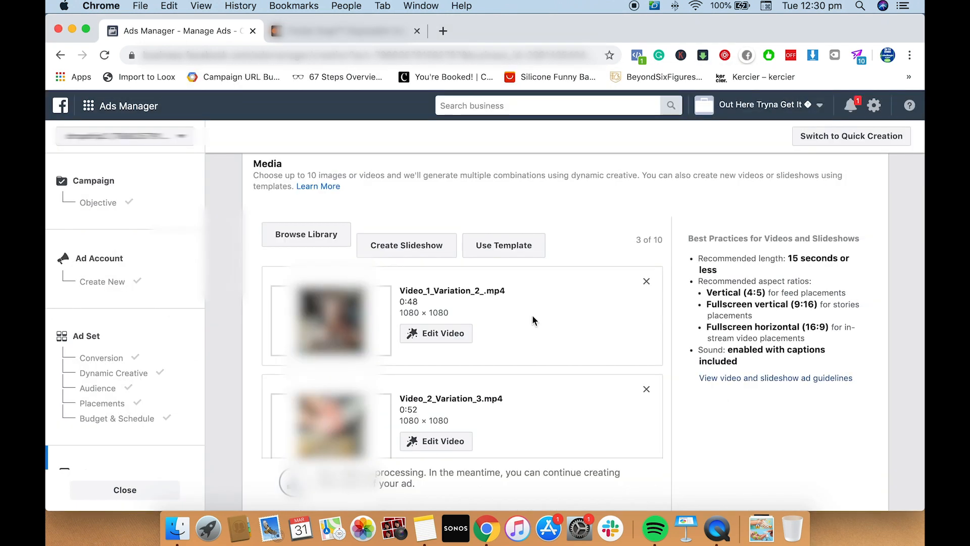
Upload the same video from the Downloads folder once more and look over the ad's media list
{"action": "left_click", "coordinate": [316, 233]}
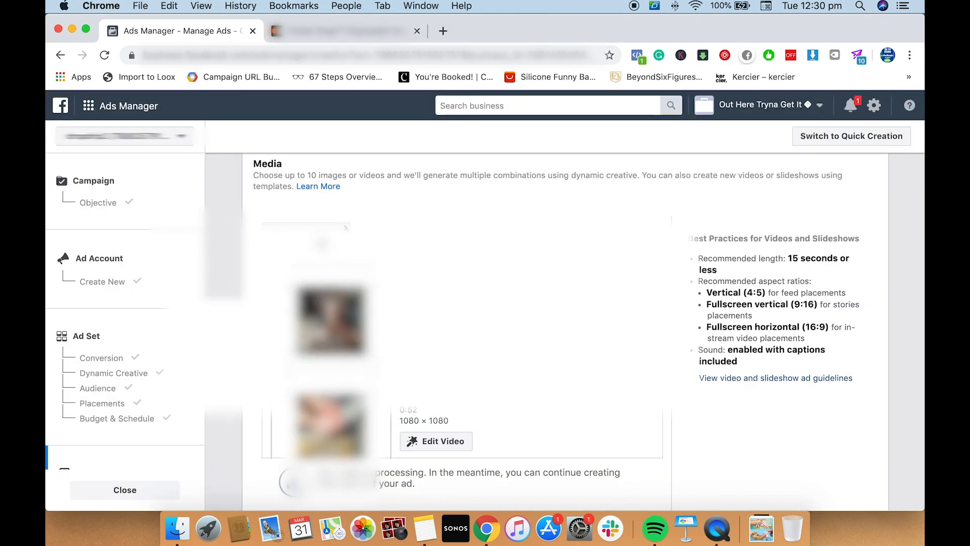
{"action": "left_click", "coordinate": [323, 191]}
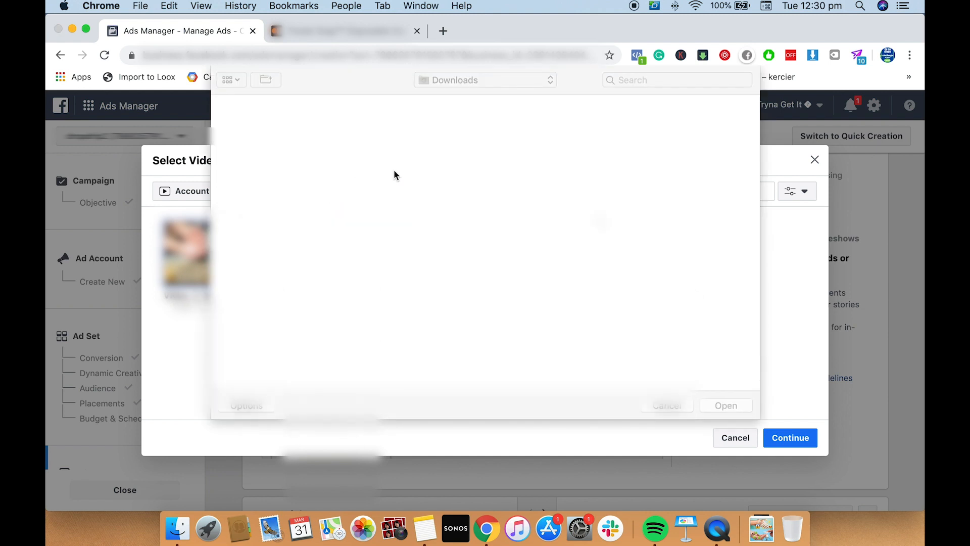
{"action": "left_click", "coordinate": [639, 124]}
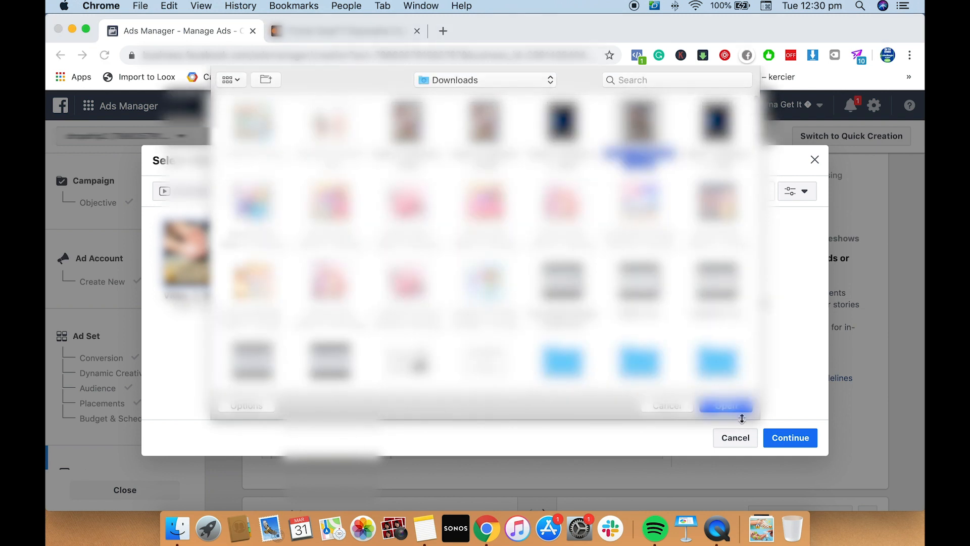
{"action": "left_click", "coordinate": [733, 406]}
{"action": "left_click", "coordinate": [791, 437]}
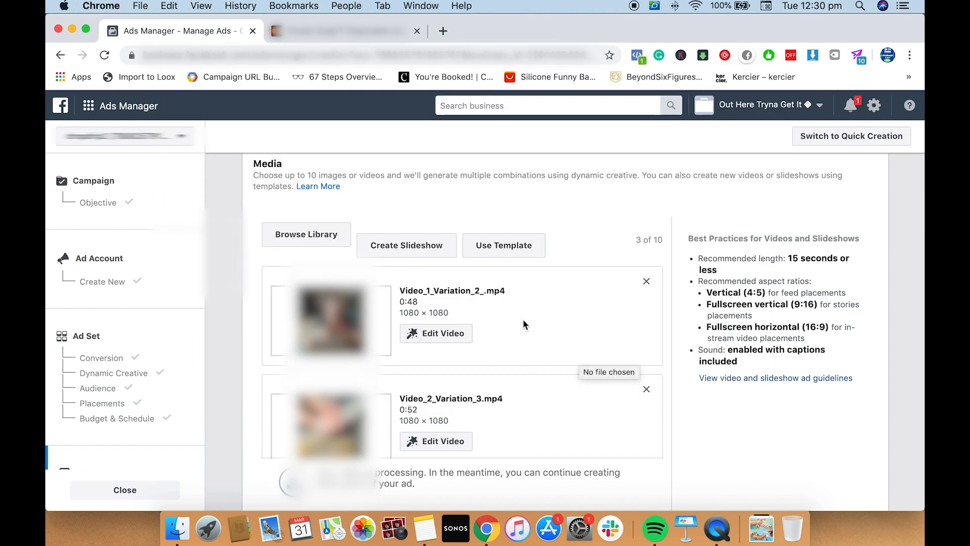
{"action": "scroll", "coordinate": [524, 320], "scroll_direction": "down", "scroll_amount": 2}
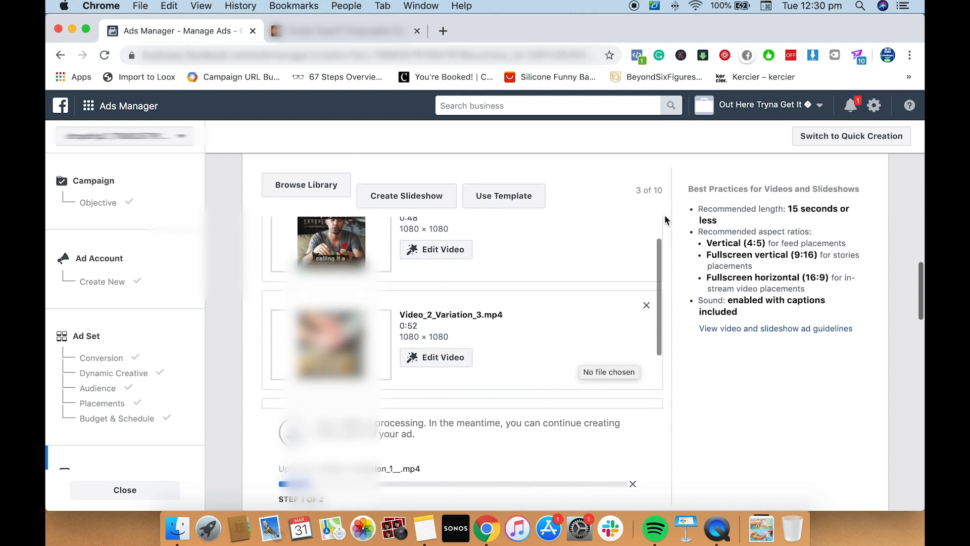
{"action": "scroll", "coordinate": [665, 216], "scroll_direction": "up", "scroll_amount": 1}
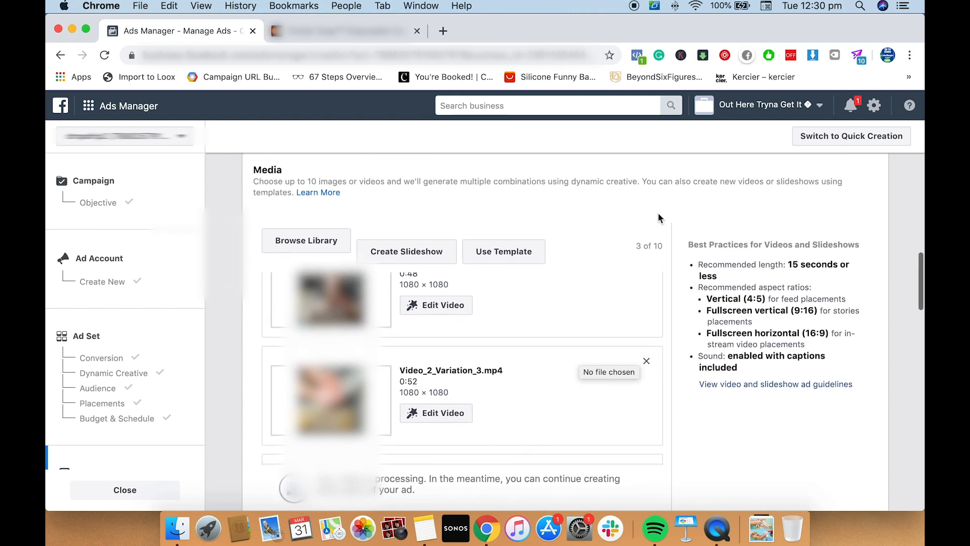
{"action": "scroll", "coordinate": [573, 298], "scroll_direction": "down", "scroll_amount": 3}
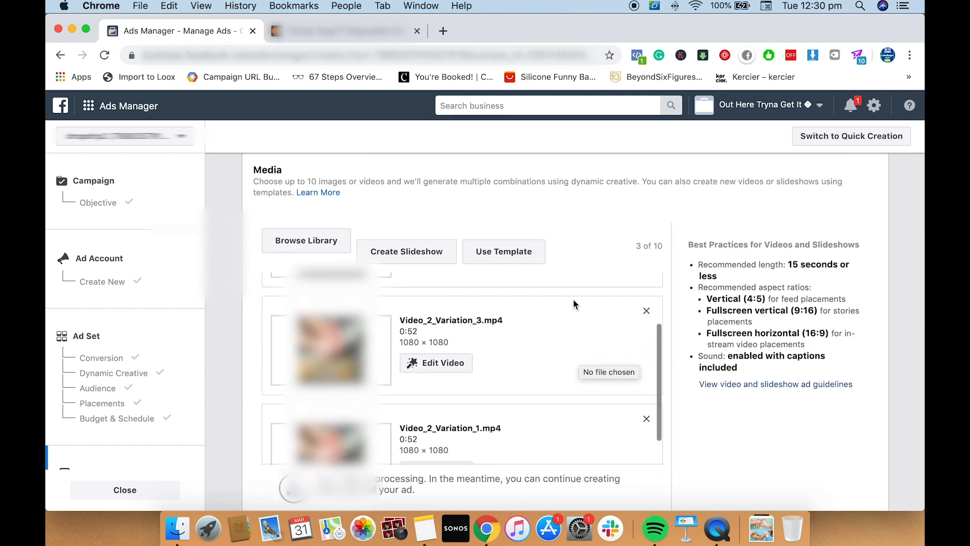
Open the custom thumbnail image selection for Video_1_Variation_2_.mp4
{"action": "scroll", "coordinate": [619, 254], "scroll_direction": "down", "scroll_amount": 2}
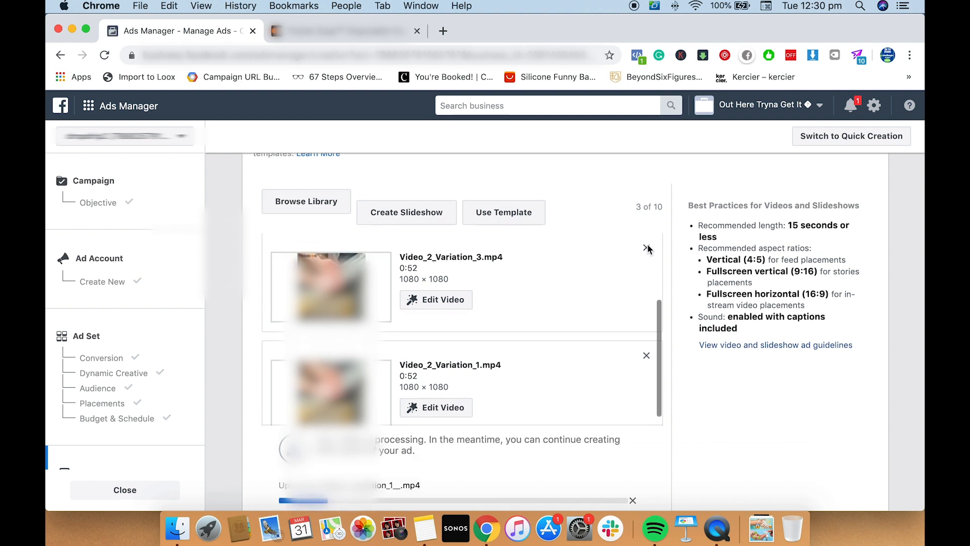
{"action": "scroll", "coordinate": [557, 298], "scroll_direction": "up", "scroll_amount": 3}
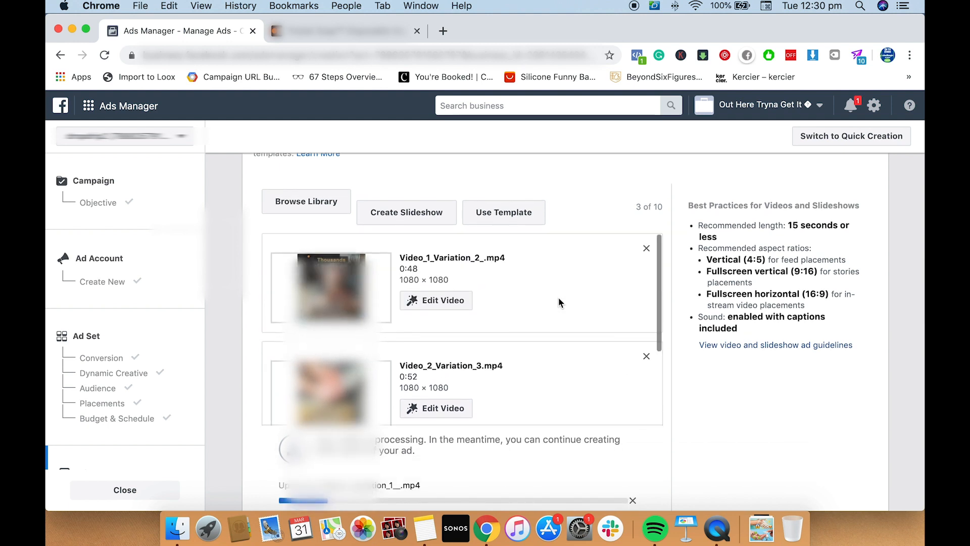
{"action": "left_click", "coordinate": [454, 302]}
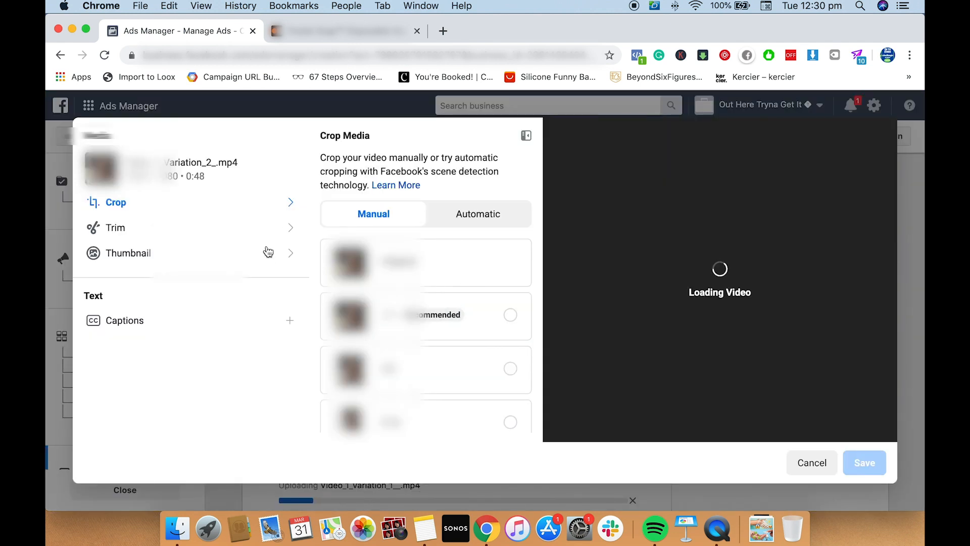
{"action": "left_click", "coordinate": [279, 257]}
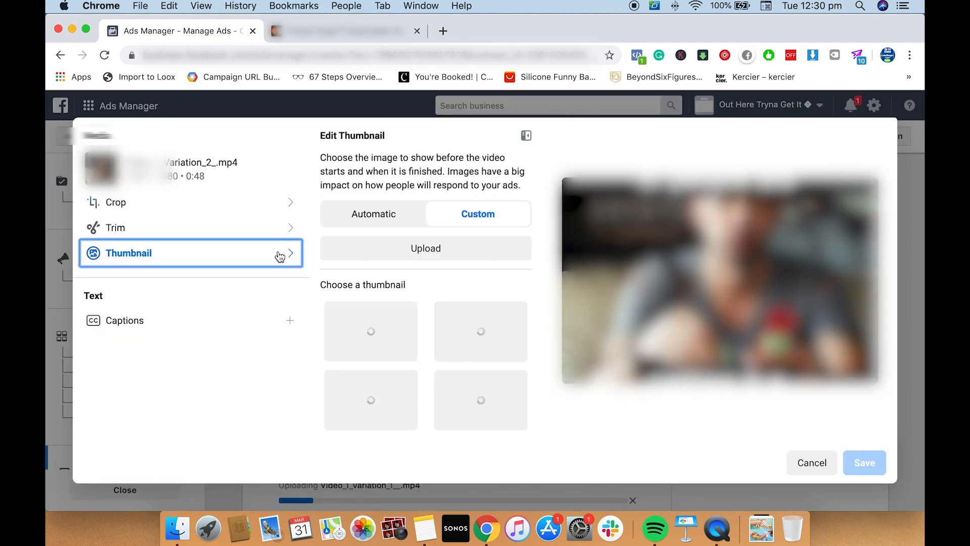
{"action": "left_click", "coordinate": [451, 250]}
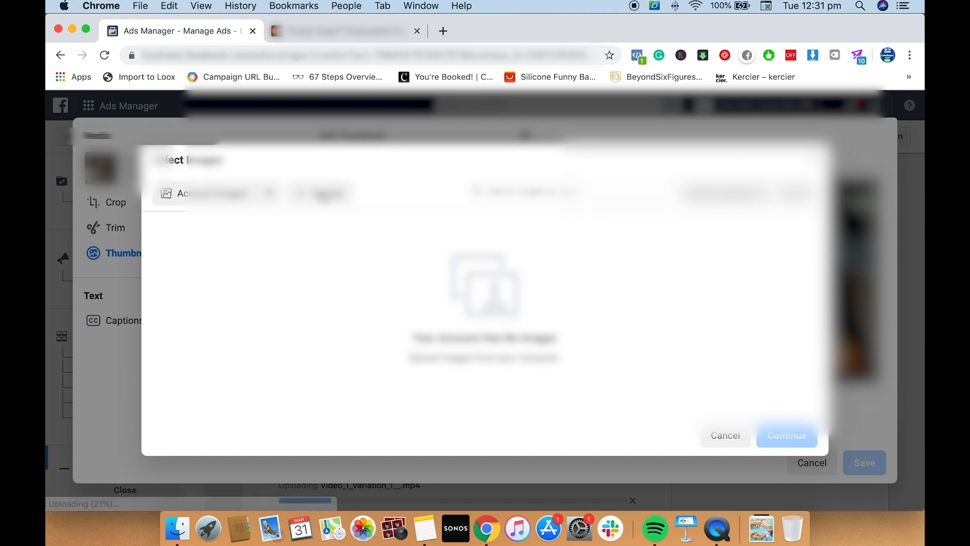
Preview Thumb-012.png in the Downloads folder, upload it as the custom thumbnail for Video_1_Variation_2_.mp4 and save the video edit
{"action": "left_click", "coordinate": [323, 195]}
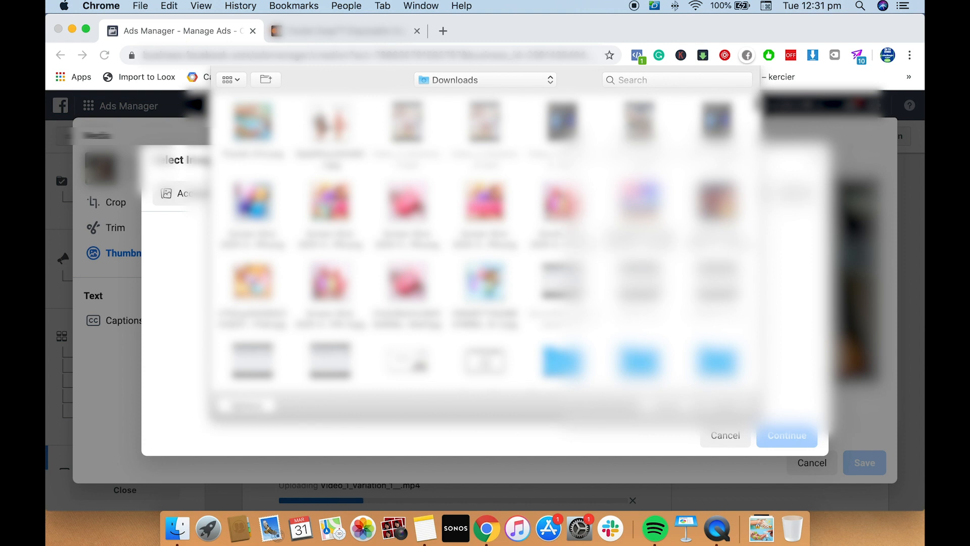
{"action": "scroll", "coordinate": [485, 243], "scroll_direction": "down", "scroll_amount": 2}
{"action": "scroll", "coordinate": [485, 242], "scroll_direction": "up", "scroll_amount": 2}
{"action": "left_click", "coordinate": [271, 150]}
{"action": "key", "text": "space"}
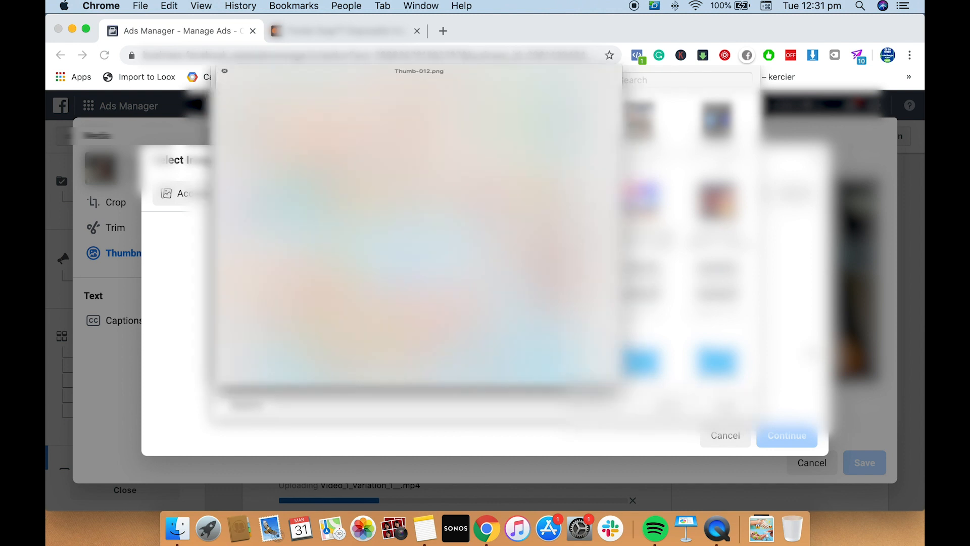
{"action": "key", "text": "space"}
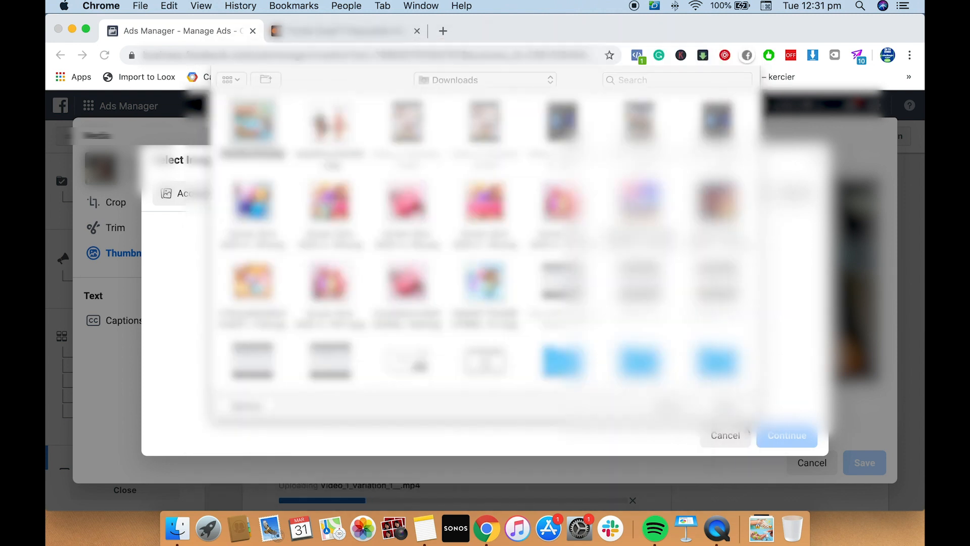
{"action": "key", "text": "Escape"}
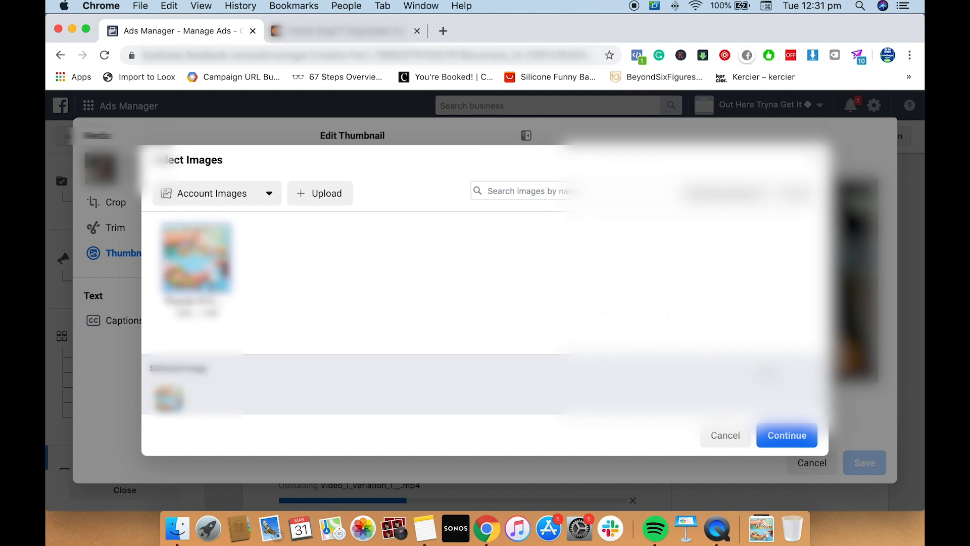
{"action": "left_click", "coordinate": [787, 437]}
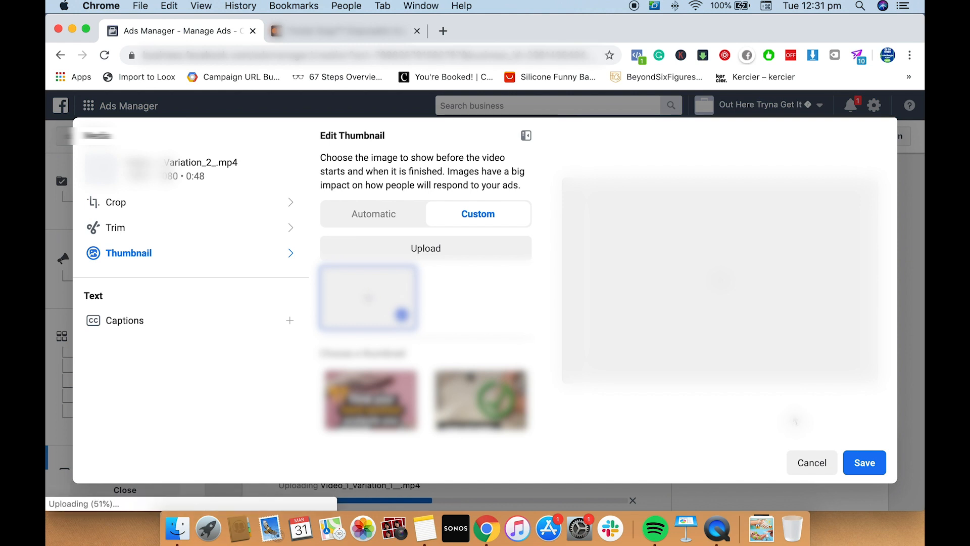
{"action": "left_click", "coordinate": [858, 464]}
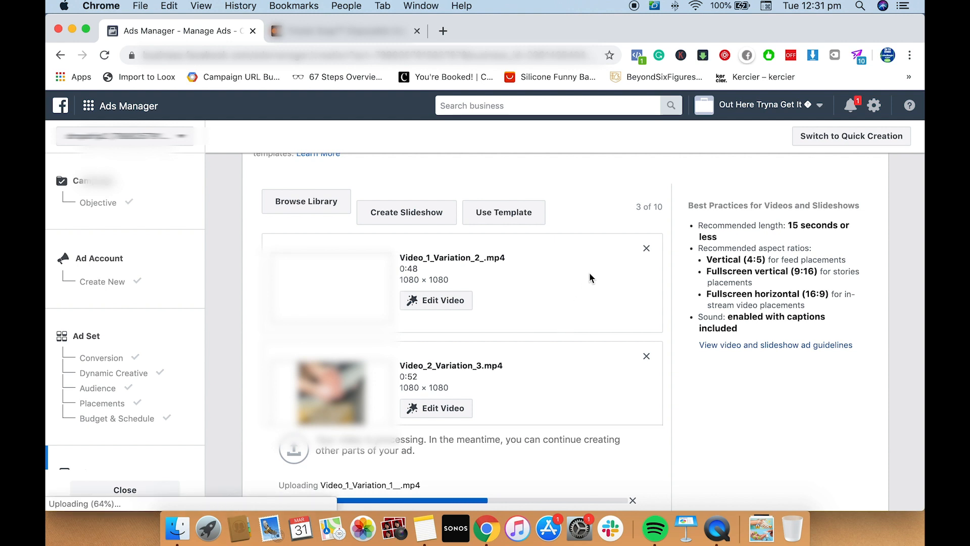
Open the custom thumbnail image selection for Video_2_Variation_3.mp4
{"action": "scroll", "coordinate": [584, 271], "scroll_direction": "down", "scroll_amount": 3}
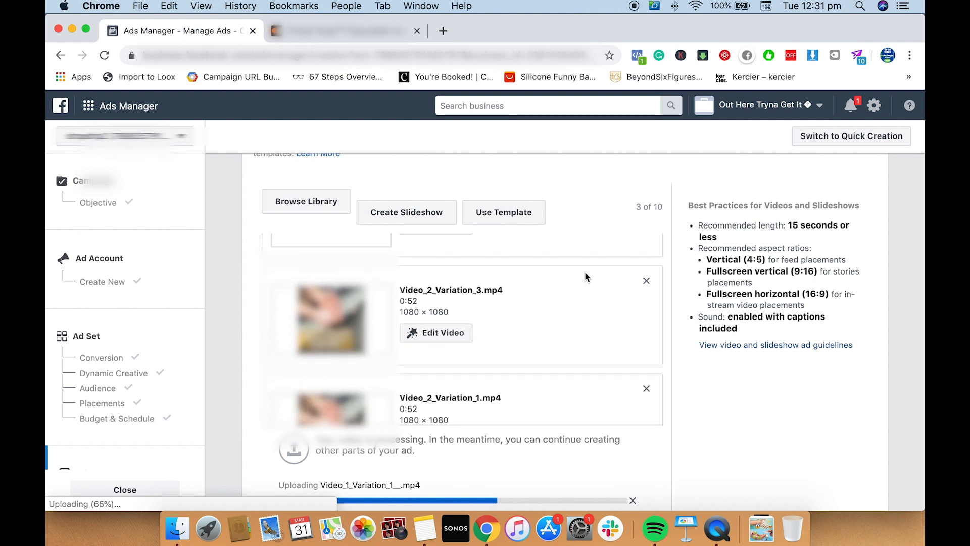
{"action": "scroll", "coordinate": [585, 276], "scroll_direction": "up", "scroll_amount": 2}
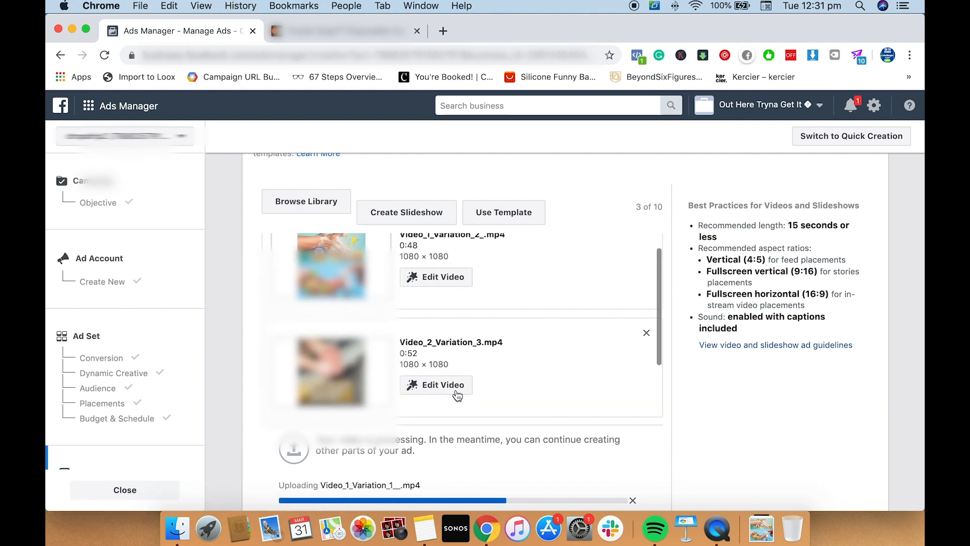
{"action": "left_click", "coordinate": [457, 395]}
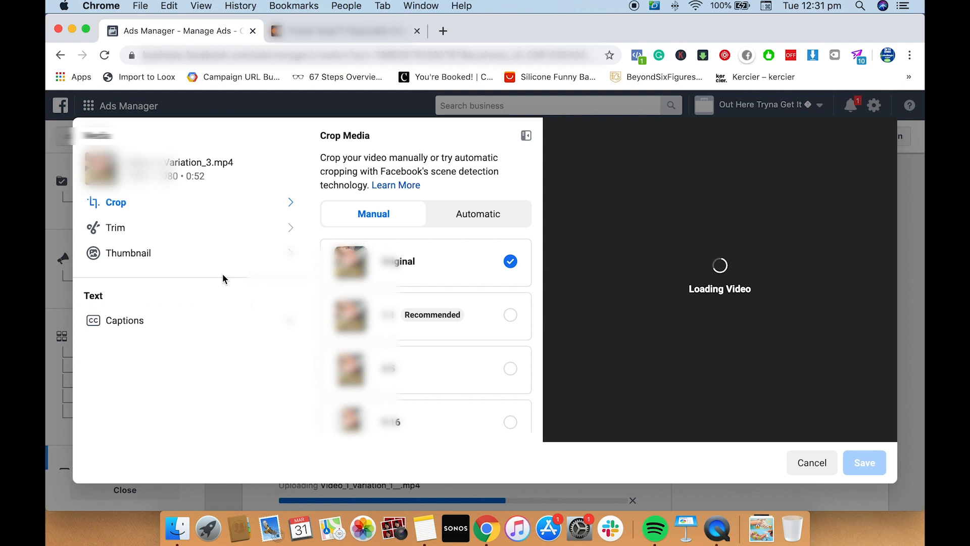
{"action": "left_click", "coordinate": [234, 260]}
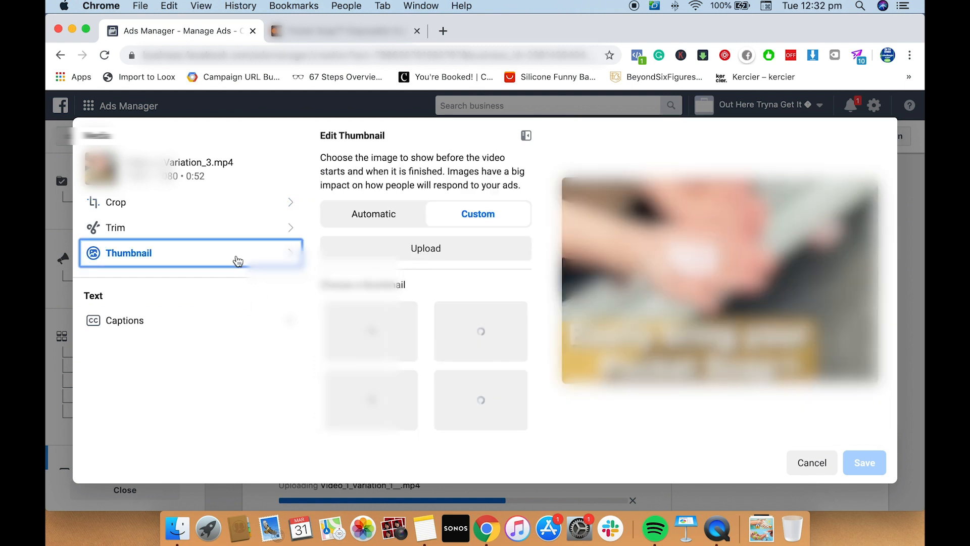
{"action": "left_click", "coordinate": [472, 252]}
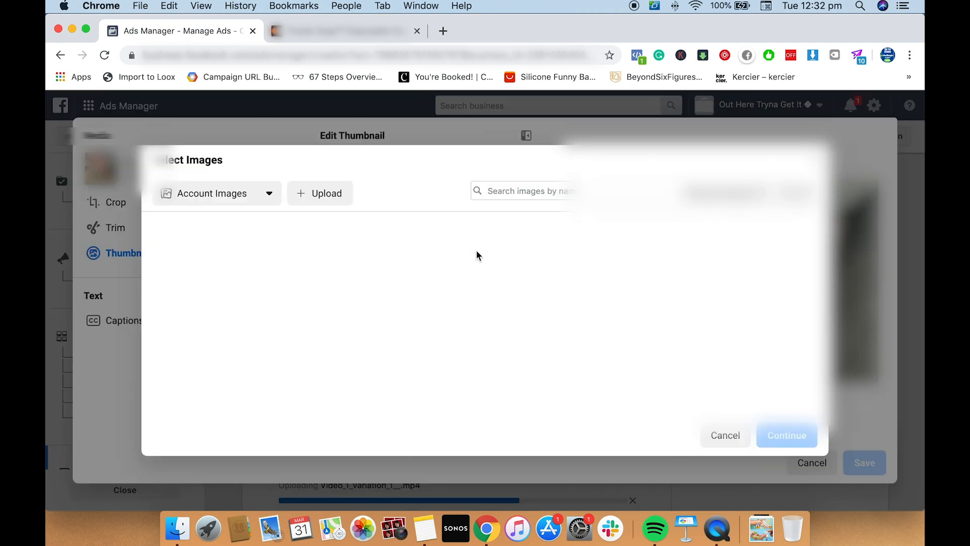
Preview and upload the "Dirty. Also dirty." hands image from the Downloads folder as Video_2_Variation_3.mp4's thumbnail and save the video edit
{"action": "left_click", "coordinate": [335, 194]}
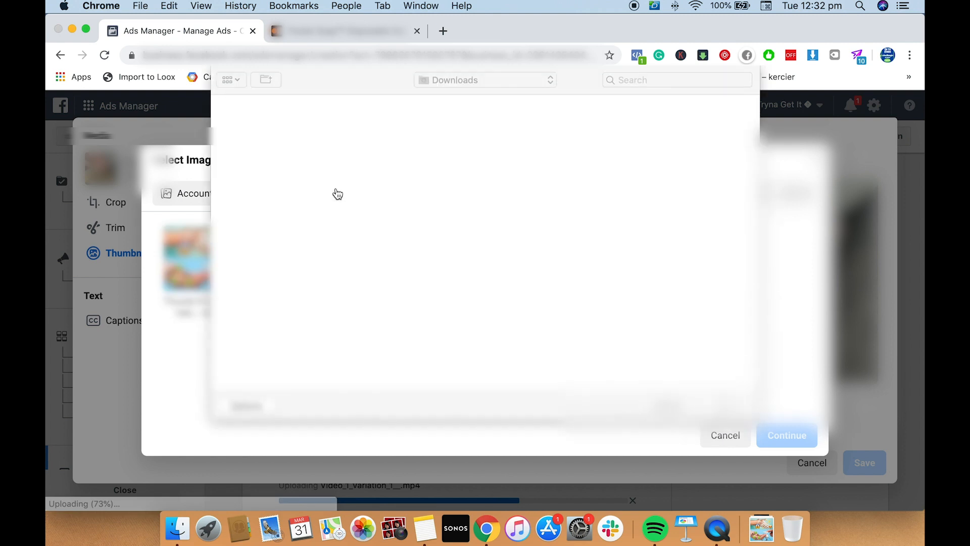
{"action": "left_click", "coordinate": [364, 156]}
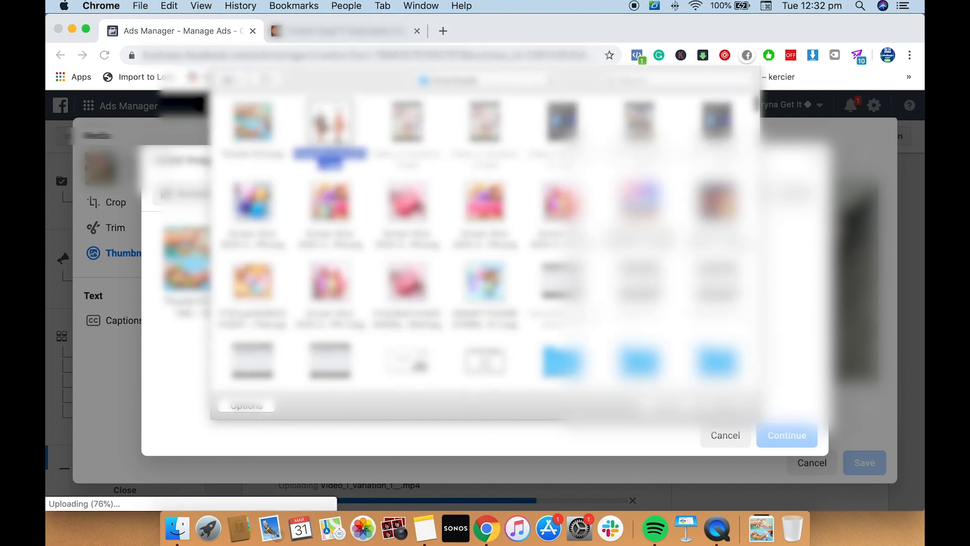
{"action": "key", "text": "space"}
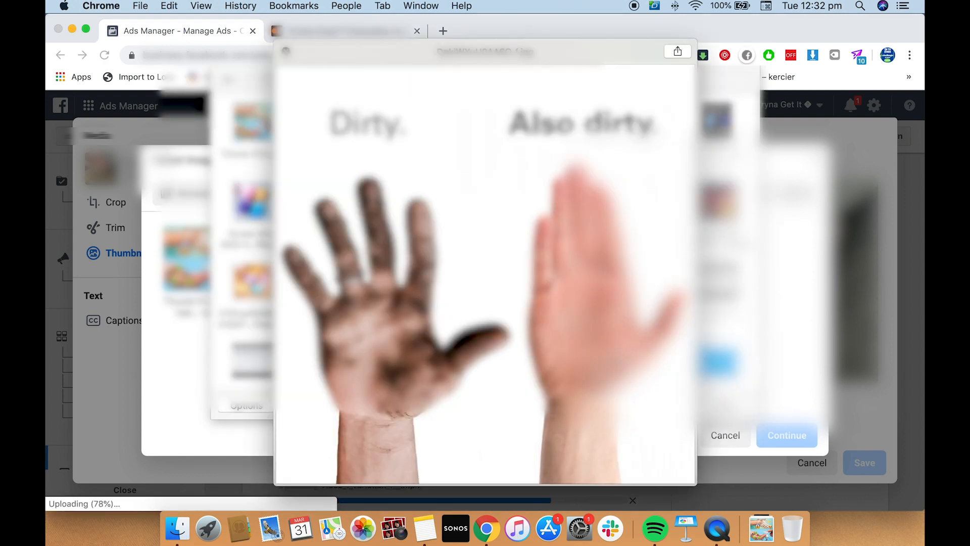
{"action": "key", "text": "space"}
{"action": "left_click", "coordinate": [726, 406]}
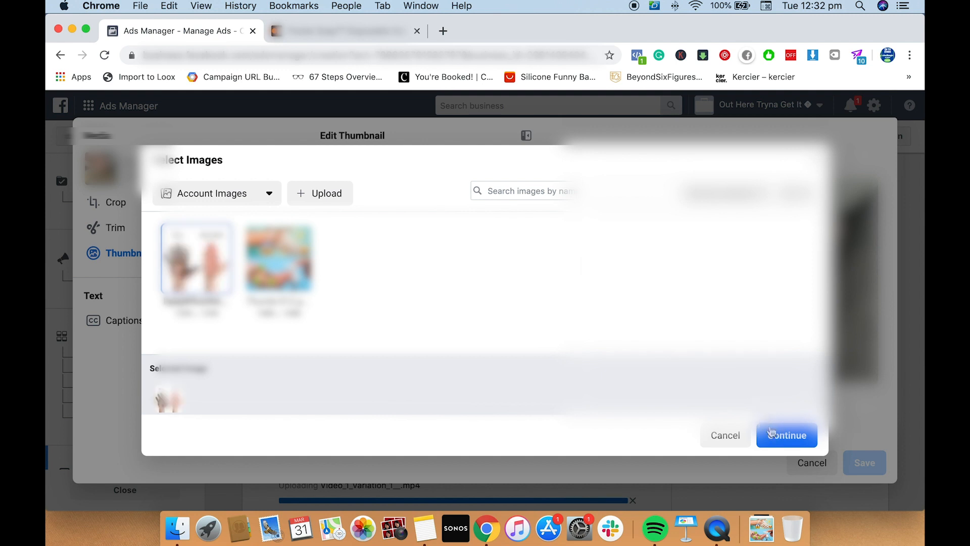
{"action": "left_click", "coordinate": [786, 440]}
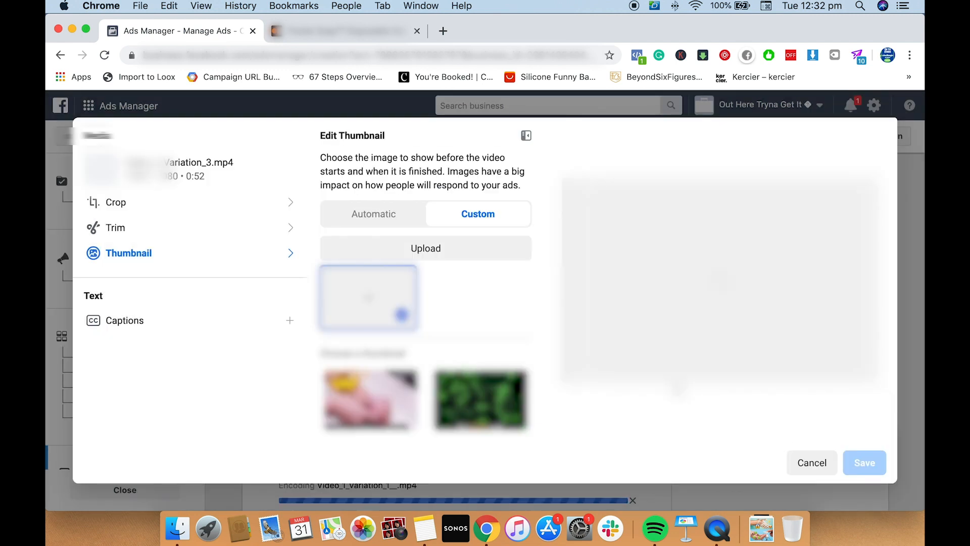
{"action": "left_click", "coordinate": [865, 465]}
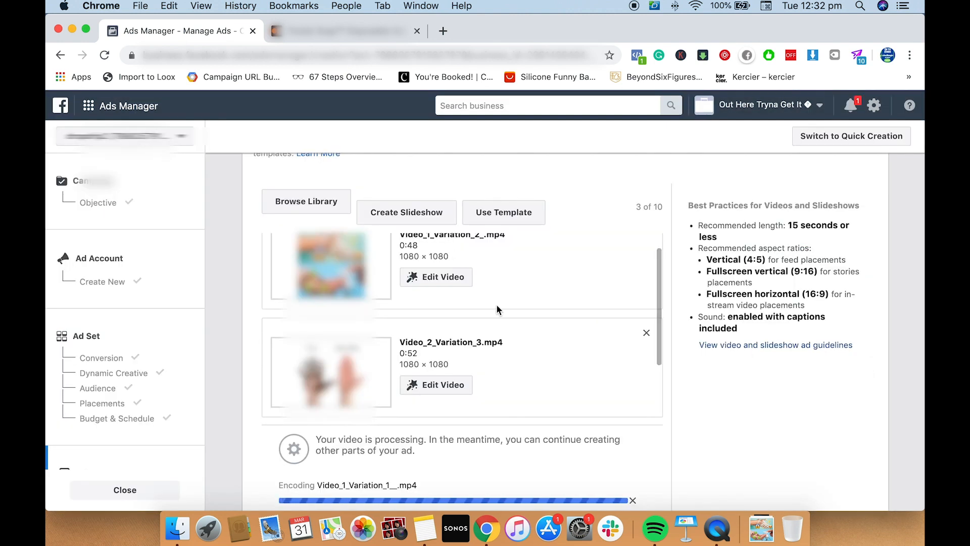
Try to start a custom thumbnail upload for Video_2_Variation_1.mp4 from the Downloads folder
{"action": "scroll", "coordinate": [497, 309], "scroll_direction": "down", "scroll_amount": 3}
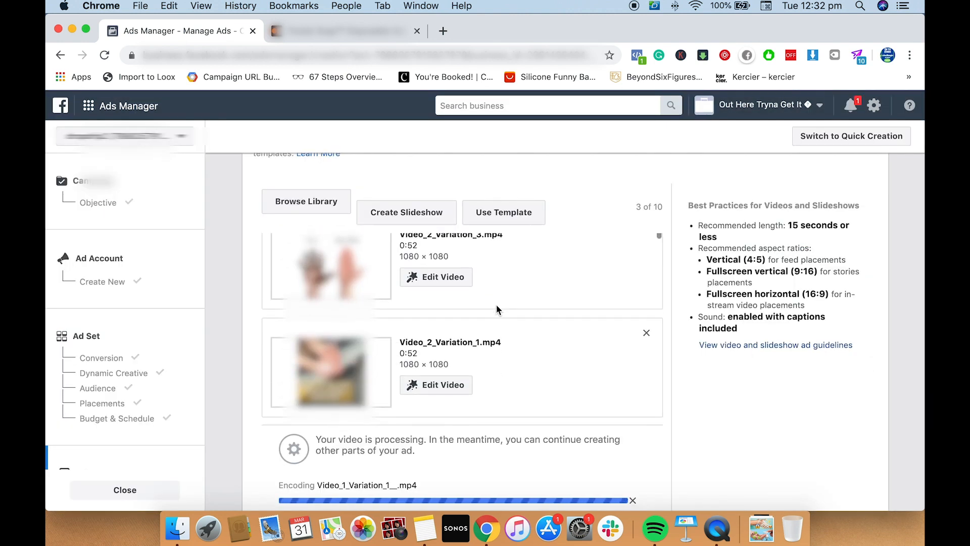
{"action": "left_click", "coordinate": [455, 386]}
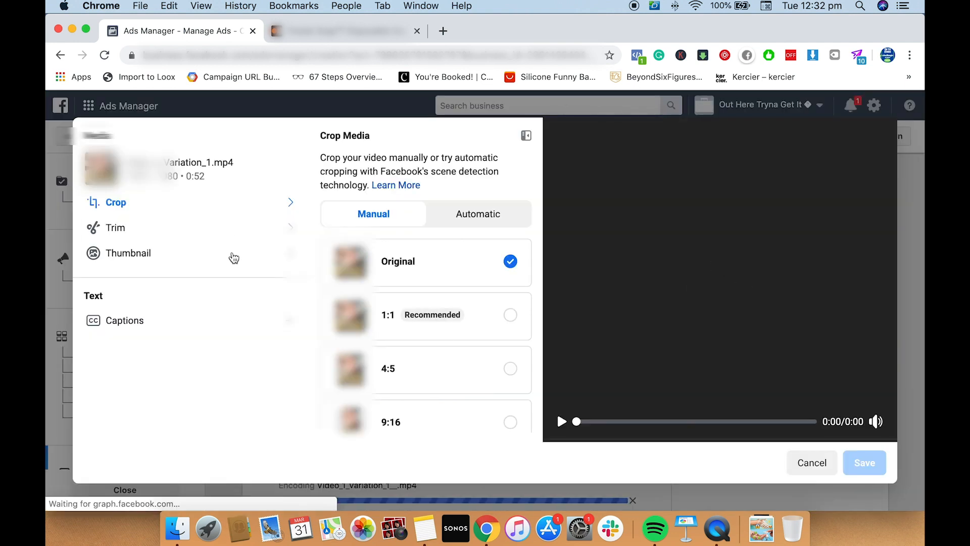
{"action": "left_click", "coordinate": [233, 257]}
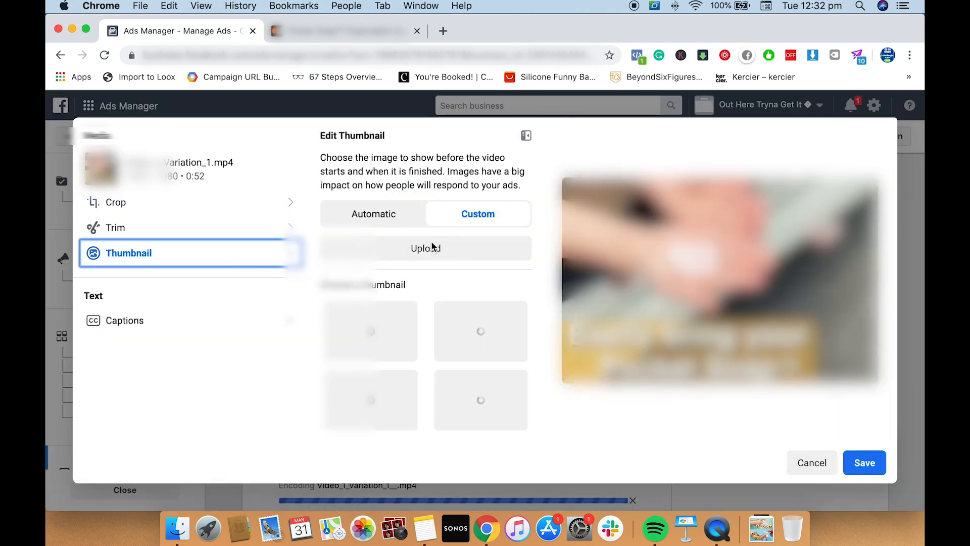
{"action": "left_click", "coordinate": [432, 250]}
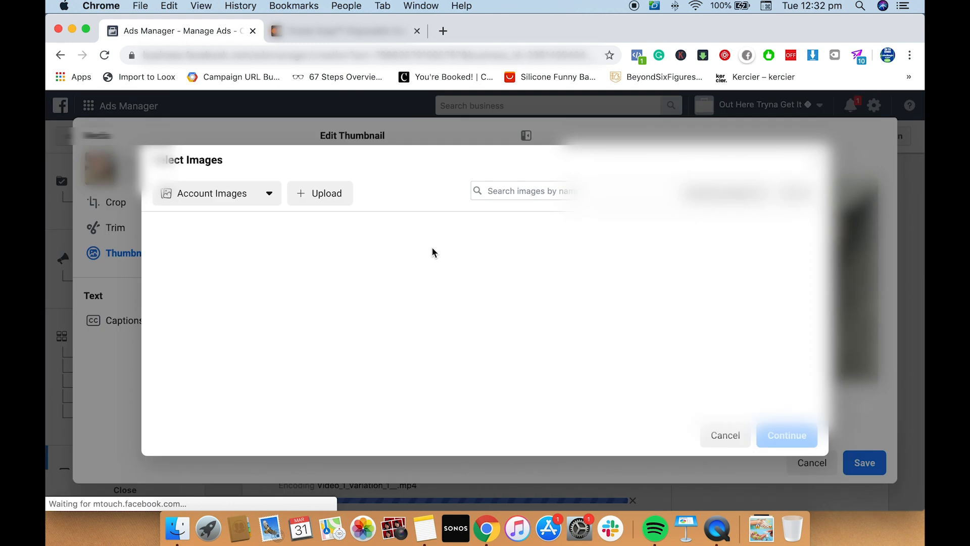
{"action": "left_click", "coordinate": [343, 198]}
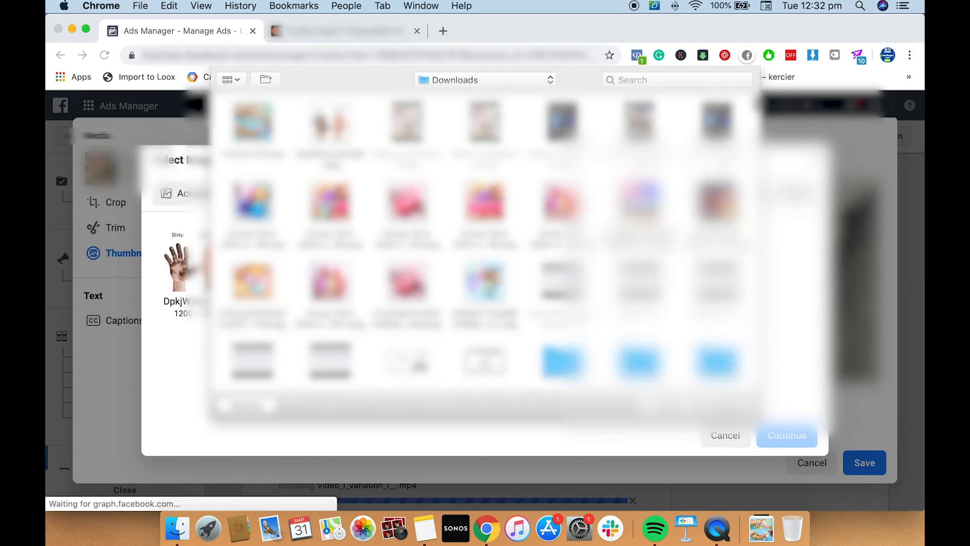
Preview the purple soap and hand-washing images in the Downloads folder as thumbnail candidates and dismiss the file selection without uploading
{"action": "scroll", "coordinate": [488, 252], "scroll_direction": "down", "scroll_amount": 1}
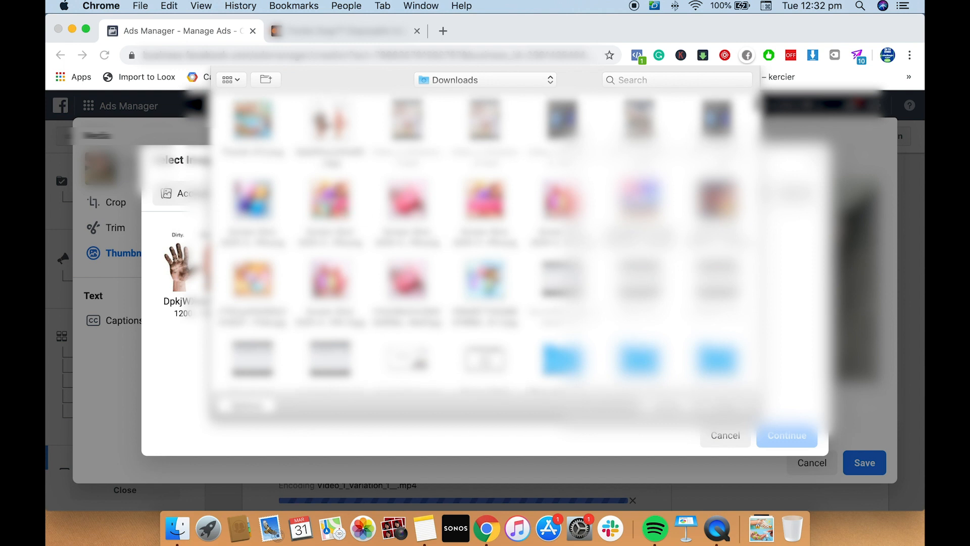
{"action": "left_click", "coordinate": [334, 205]}
{"action": "key", "text": "space"}
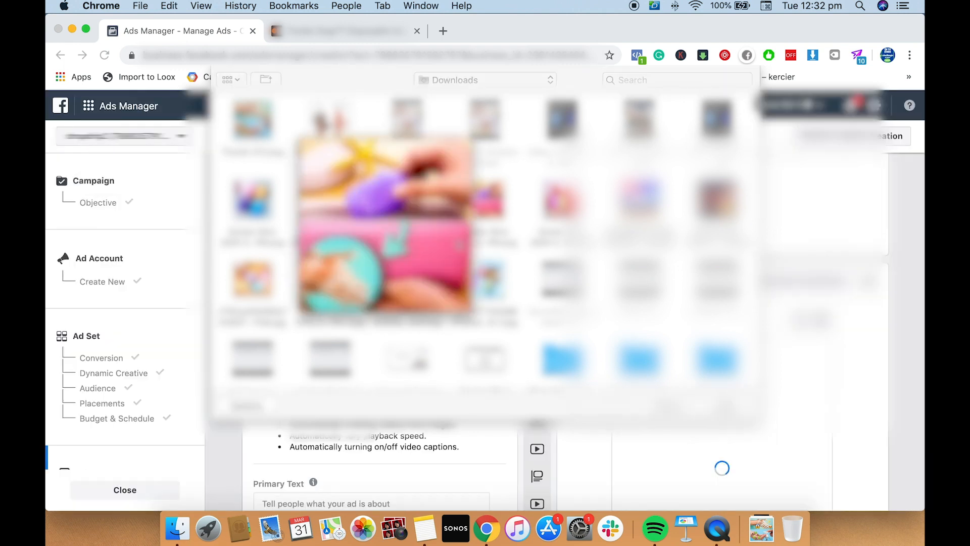
{"action": "key", "text": "space"}
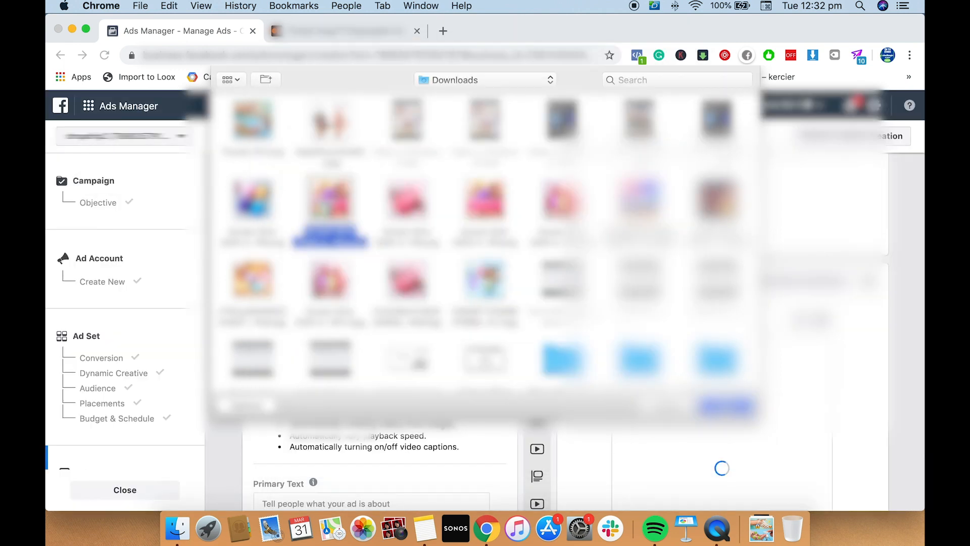
{"action": "scroll", "coordinate": [486, 243], "scroll_direction": "down", "scroll_amount": 10}
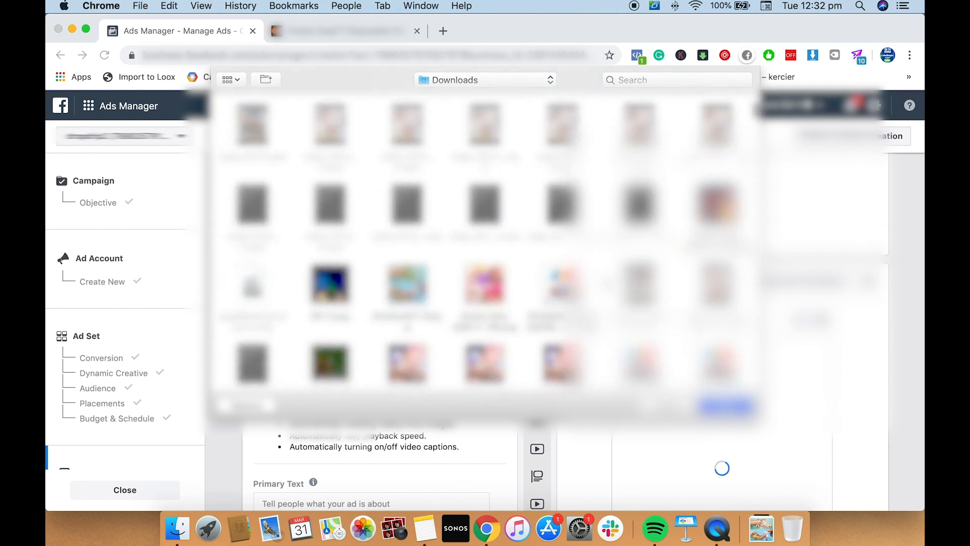
{"action": "left_click", "coordinate": [485, 274]}
{"action": "key", "text": "space"}
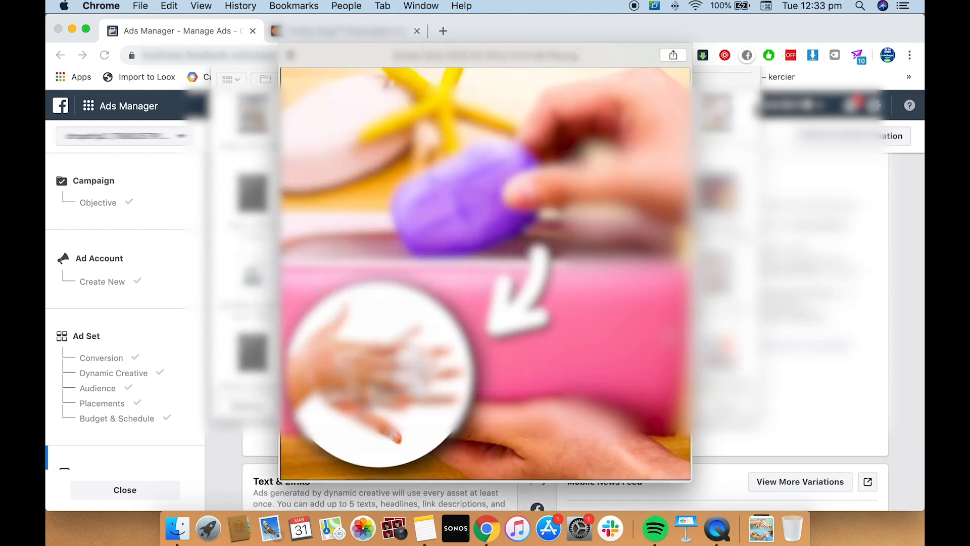
{"action": "key", "text": "space"}
{"action": "scroll", "coordinate": [485, 243], "scroll_direction": "up", "scroll_amount": 6}
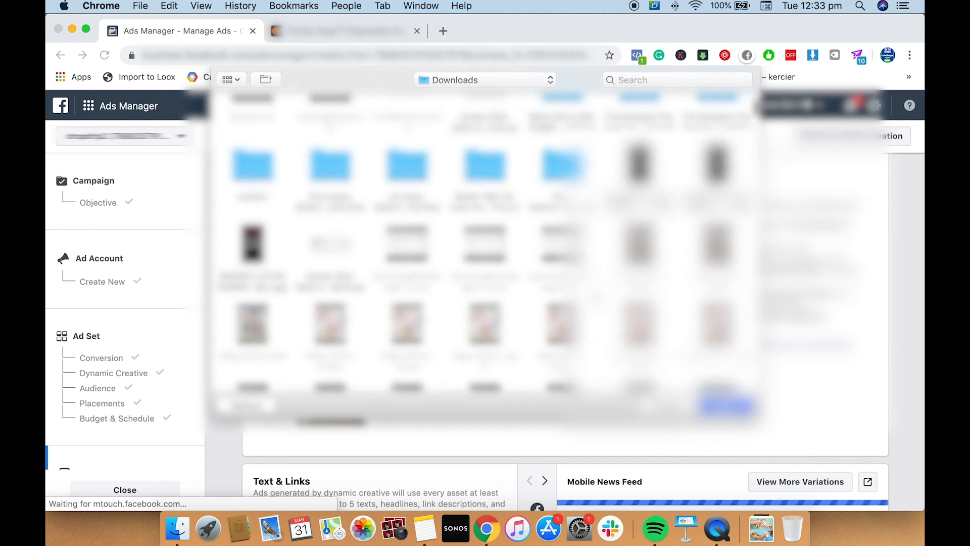
{"action": "scroll", "coordinate": [307, 183], "scroll_direction": "up", "scroll_amount": 2}
{"action": "left_click", "coordinate": [330, 159]}
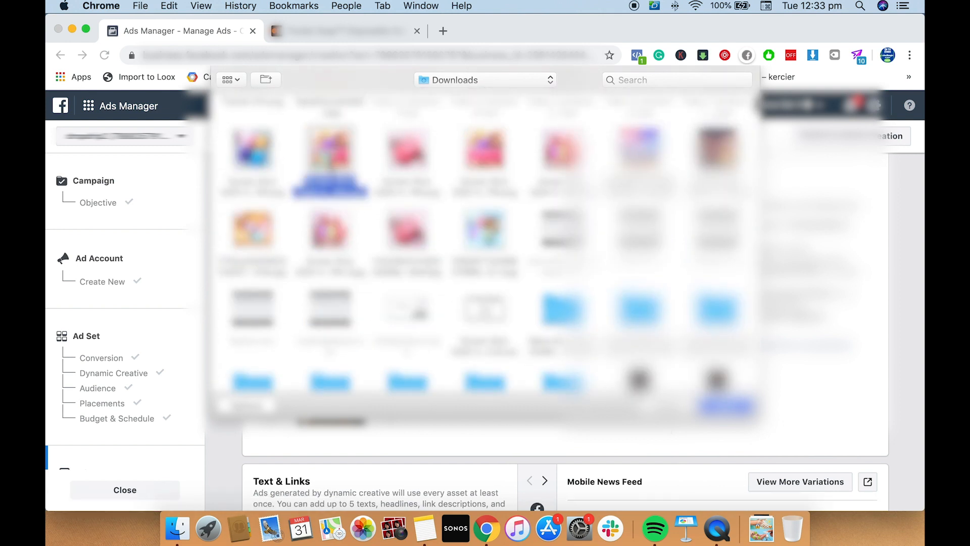
{"action": "key", "text": "space"}
{"action": "key", "text": "space"}
{"action": "left_click", "coordinate": [671, 406]}
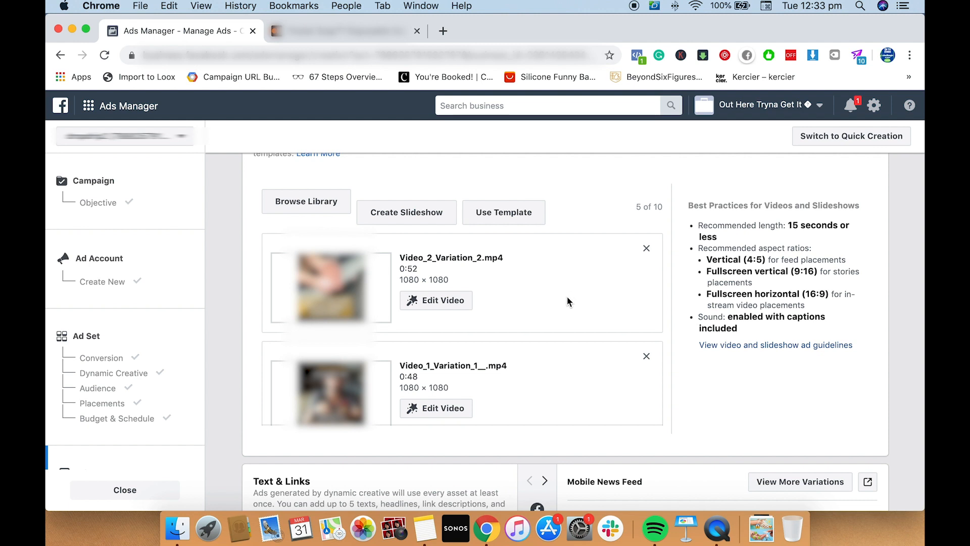
Review the ad's video list to check which videos have custom thumbnails
{"action": "scroll", "coordinate": [528, 292], "scroll_direction": "down", "scroll_amount": 2}
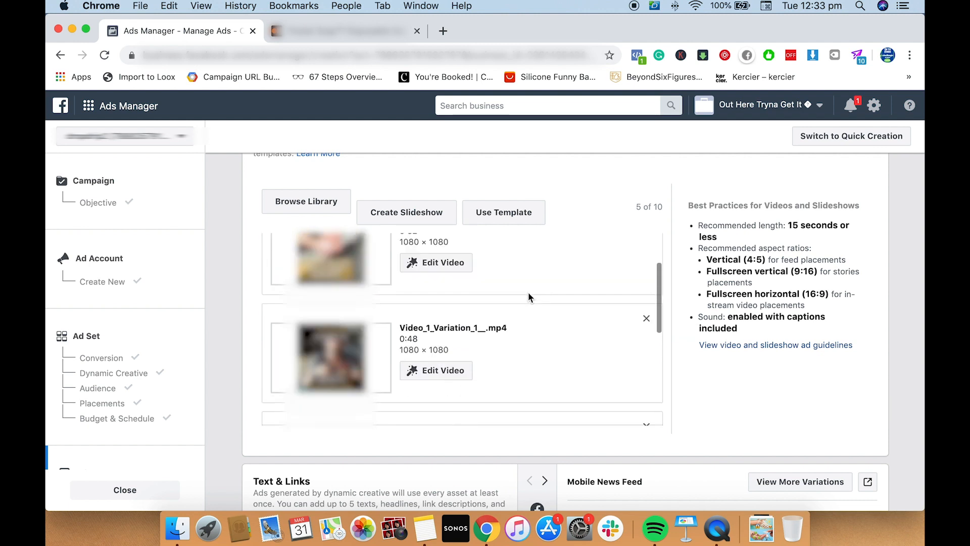
{"action": "scroll", "coordinate": [529, 292], "scroll_direction": "down", "scroll_amount": 5}
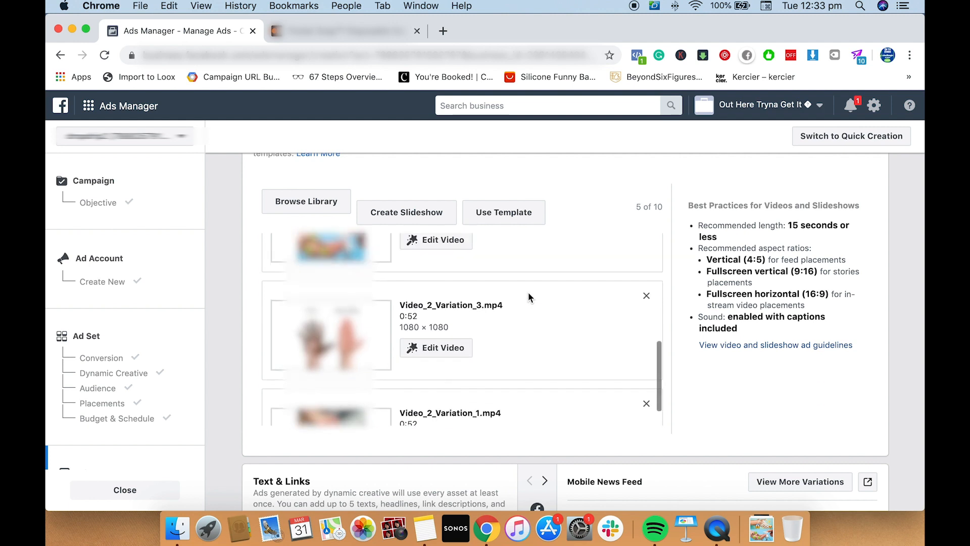
{"action": "scroll", "coordinate": [528, 292], "scroll_direction": "up", "scroll_amount": 1}
{"action": "scroll", "coordinate": [528, 292], "scroll_direction": "down", "scroll_amount": 3}
{"action": "scroll", "coordinate": [529, 293], "scroll_direction": "up", "scroll_amount": 7}
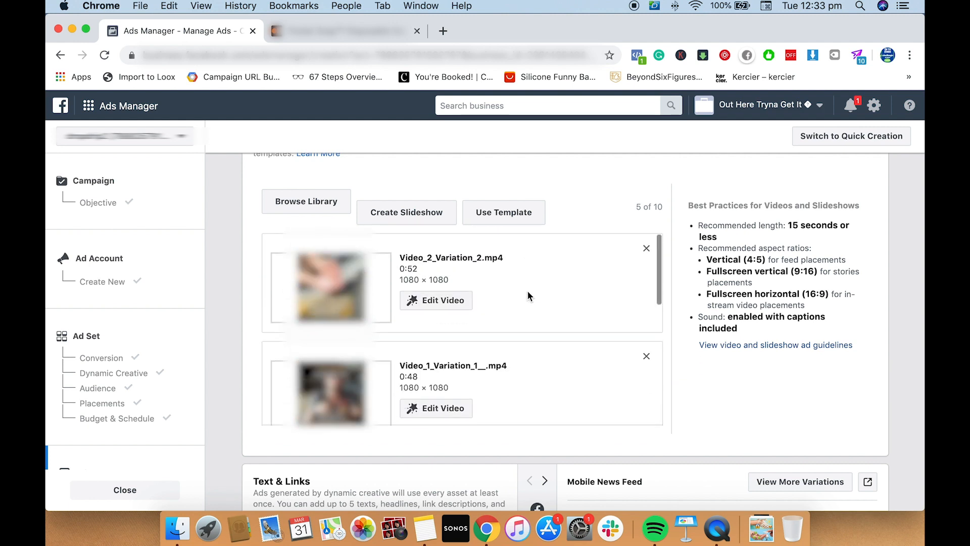
{"action": "scroll", "coordinate": [527, 290], "scroll_direction": "down", "scroll_amount": 7}
{"action": "scroll", "coordinate": [521, 292], "scroll_direction": "up", "scroll_amount": 2}
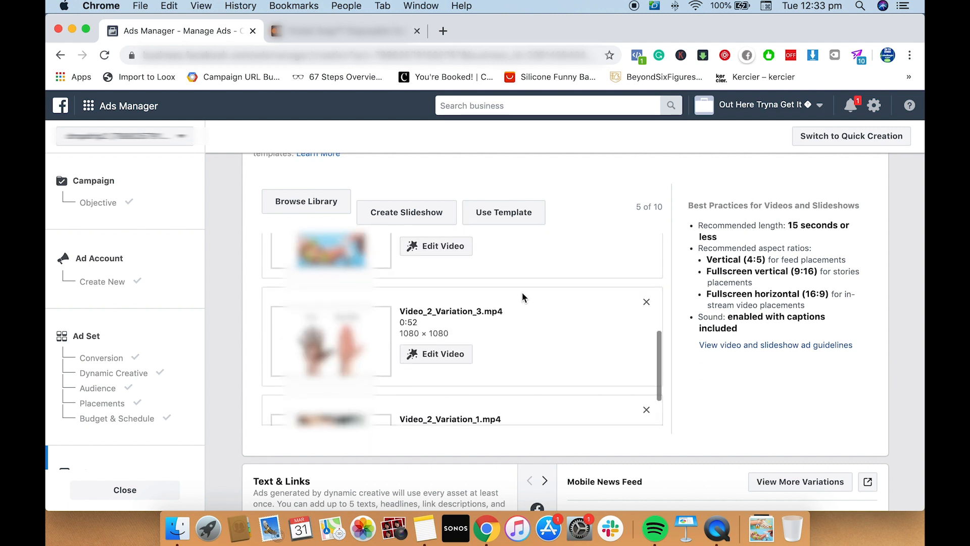
{"action": "scroll", "coordinate": [522, 292], "scroll_direction": "up", "scroll_amount": 5}
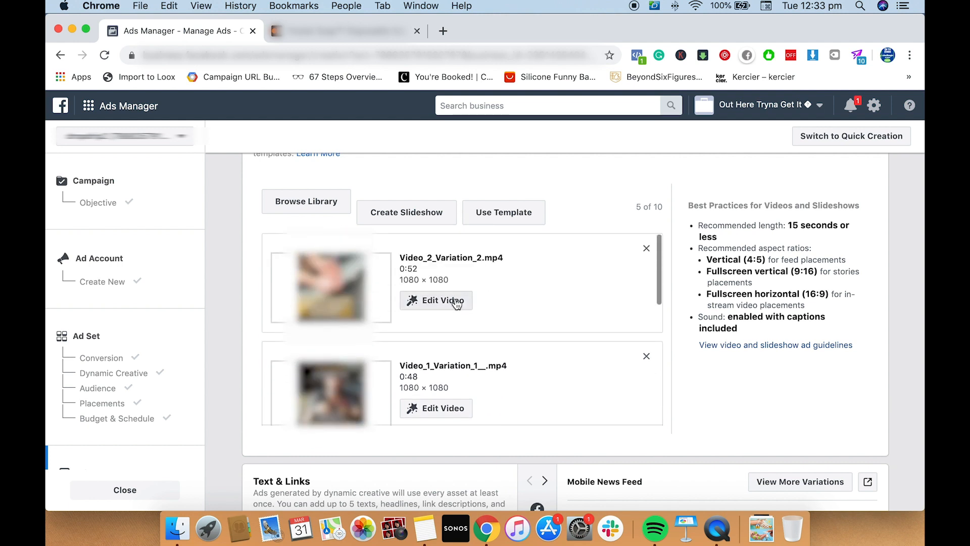
Upload the pink-and-purple soap screenshot from the Downloads folder as Video_2_Variation_2.mp4's custom thumbnail and save the video edit
{"action": "left_click", "coordinate": [450, 305]}
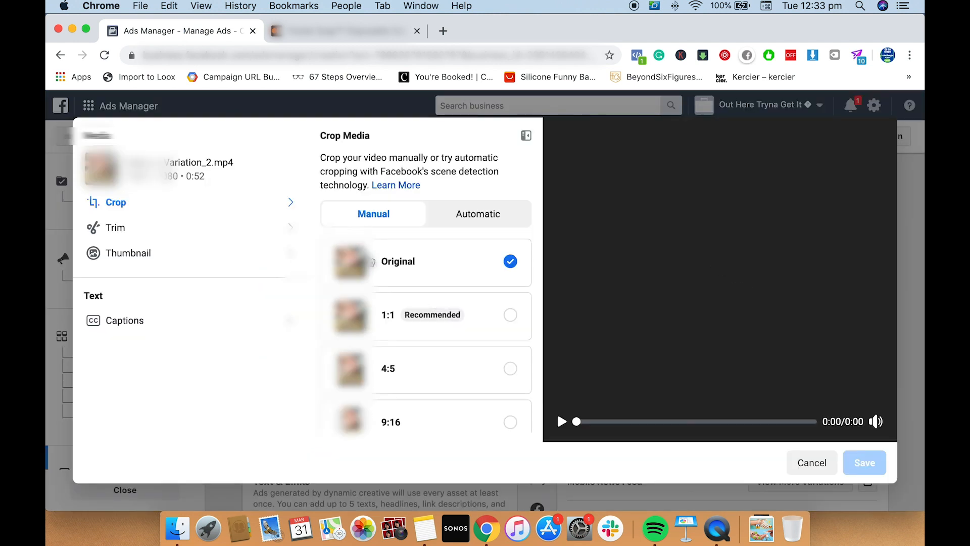
{"action": "left_click", "coordinate": [280, 260]}
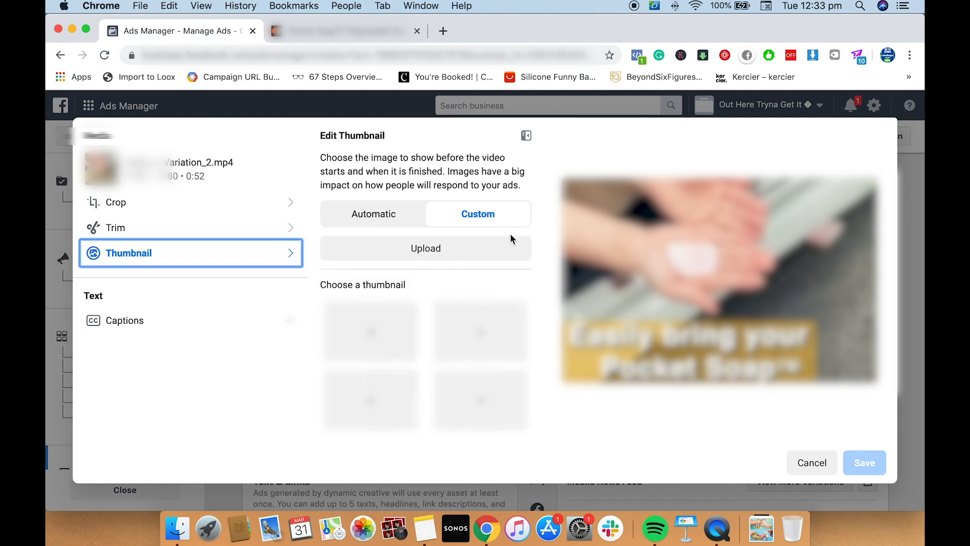
{"action": "left_click", "coordinate": [470, 249]}
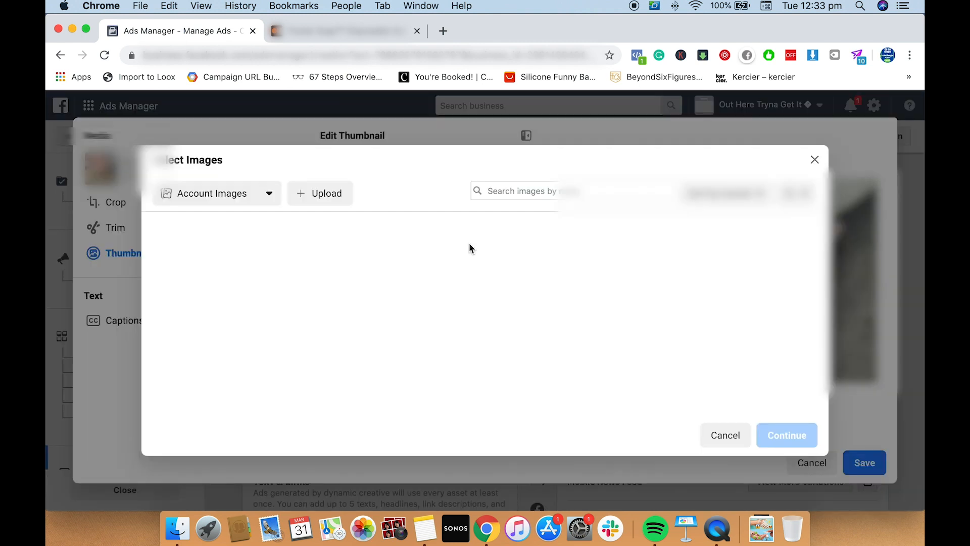
{"action": "left_click", "coordinate": [332, 192]}
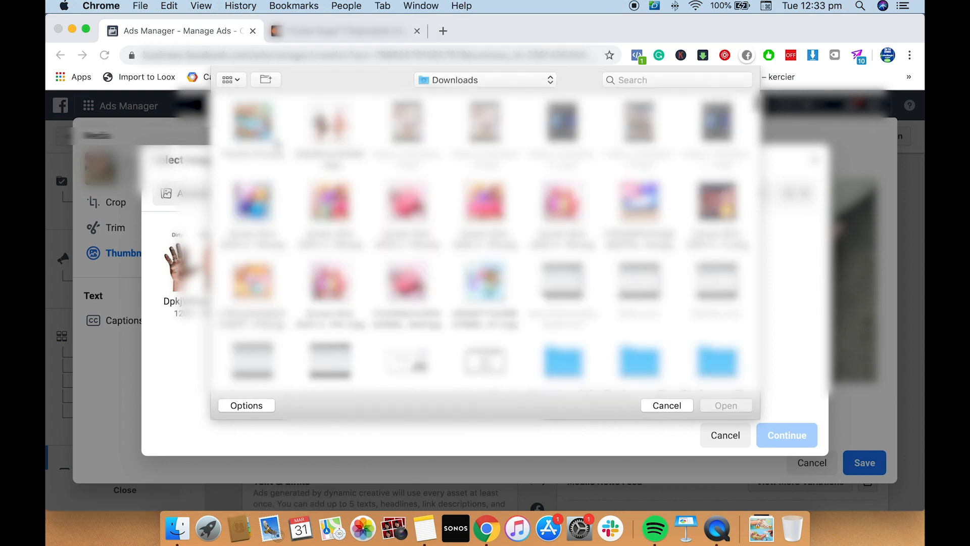
{"action": "left_click", "coordinate": [330, 212]}
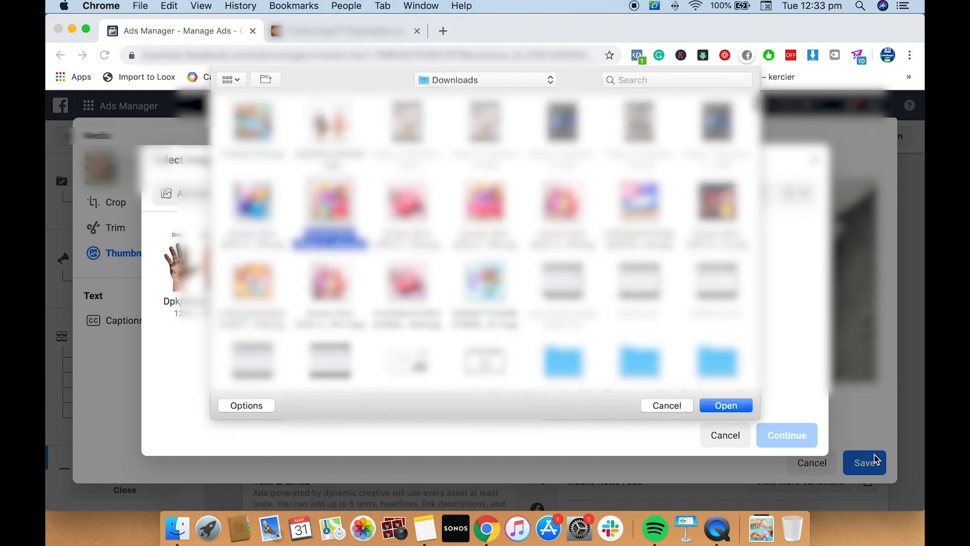
{"action": "left_click", "coordinate": [726, 406]}
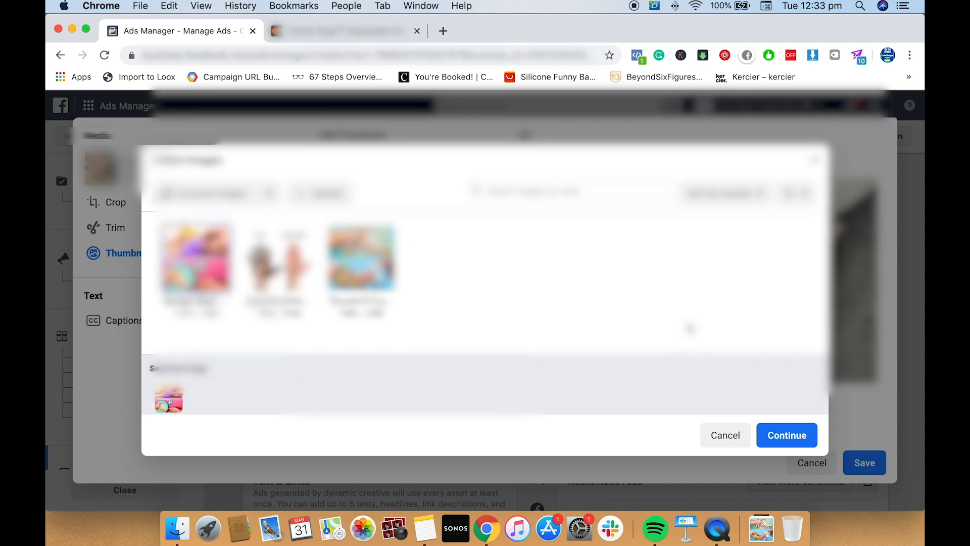
{"action": "left_click", "coordinate": [783, 434]}
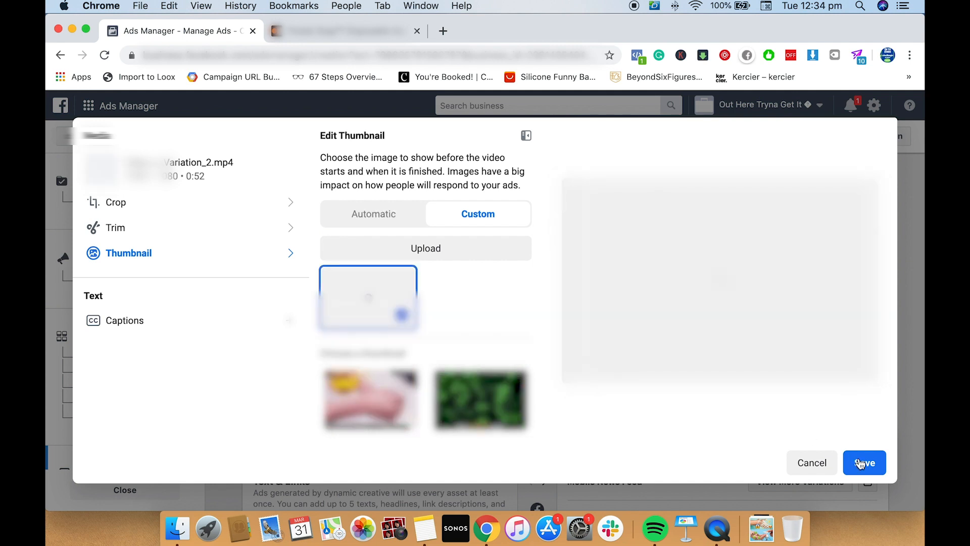
{"action": "left_click", "coordinate": [862, 464]}
{"action": "left_click", "coordinate": [861, 464]}
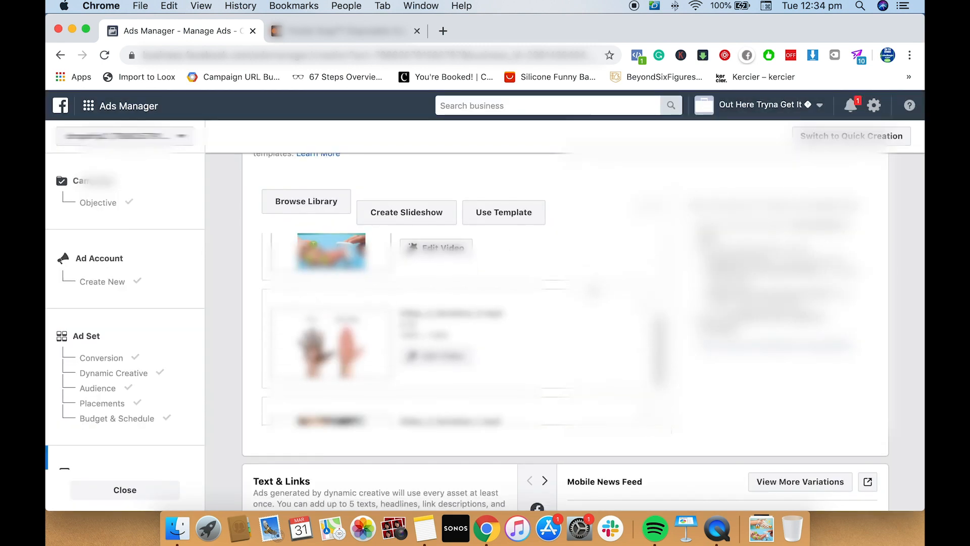
Open the Downloads file selection for a custom thumbnail upload to Video_2_Variation_1.mp4
{"action": "left_click", "coordinate": [451, 388]}
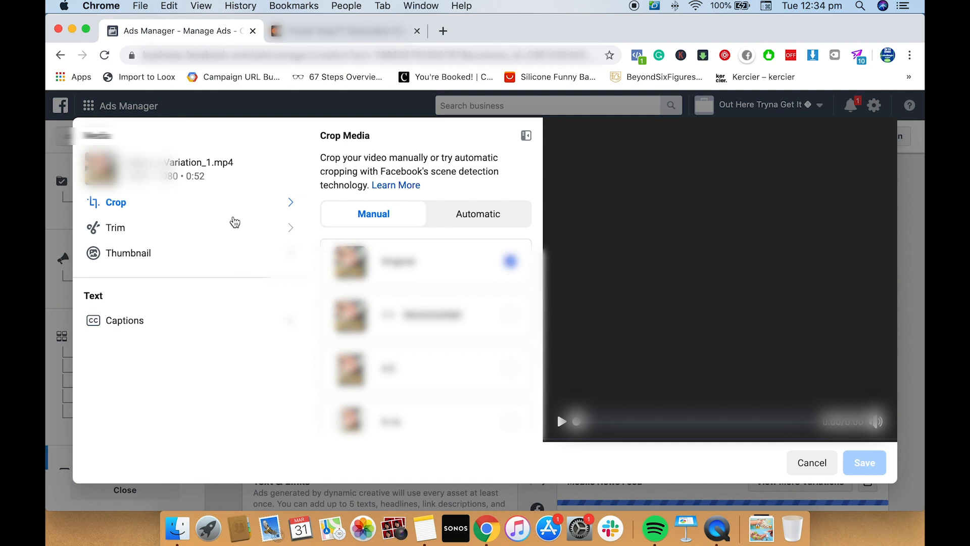
{"action": "left_click", "coordinate": [153, 259]}
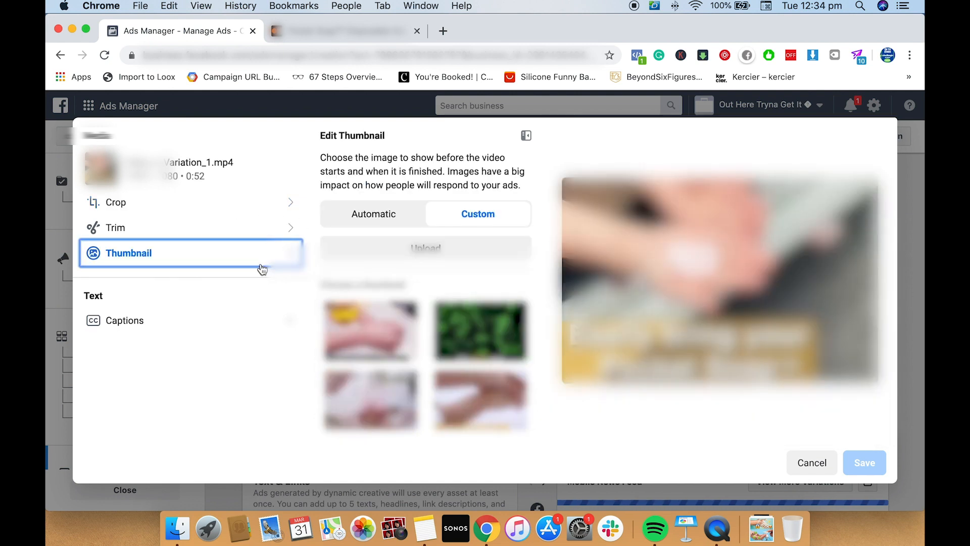
{"action": "left_click", "coordinate": [428, 246]}
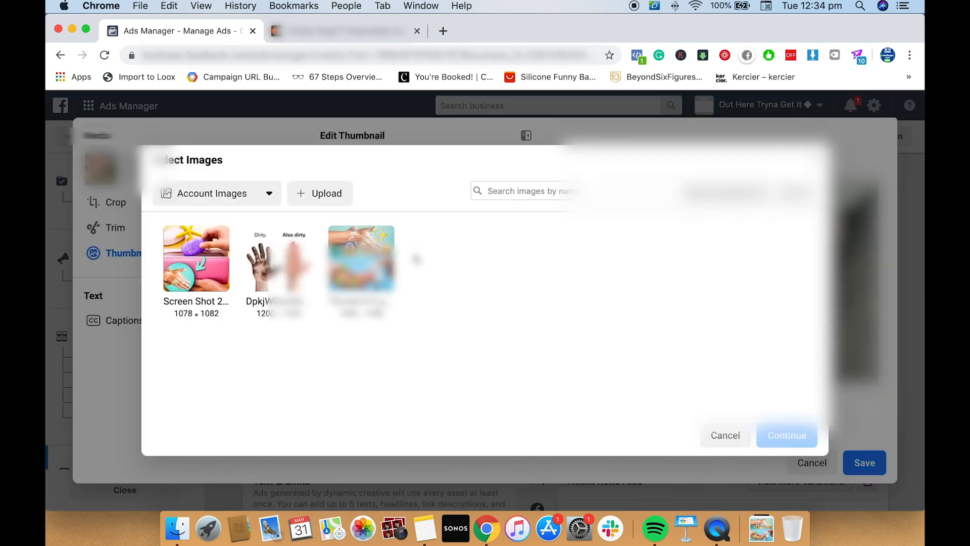
{"action": "left_click", "coordinate": [312, 197]}
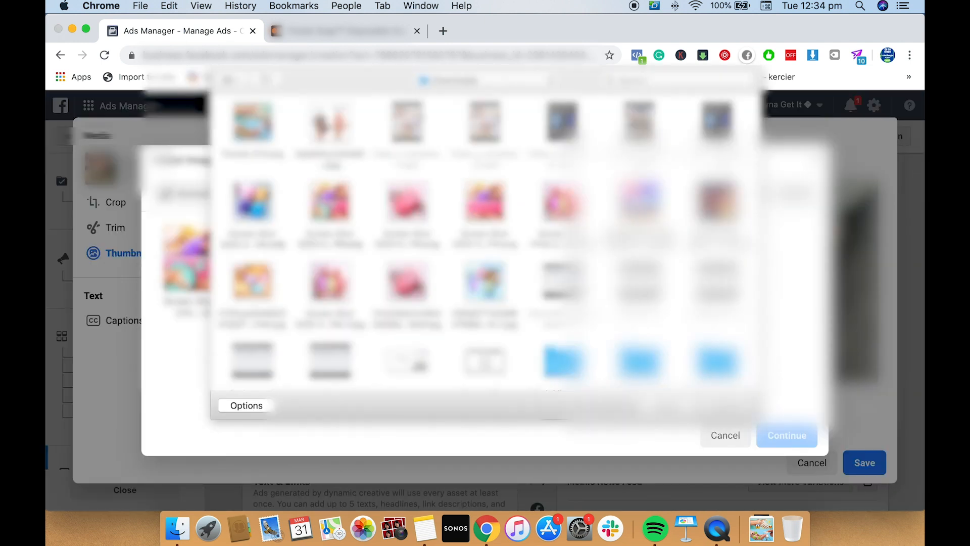
Preview and upload the dark blue glowing-hands image with emojis as Video_2_Variation_1.mp4's thumbnail and save the video edit
{"action": "scroll", "coordinate": [363, 184], "scroll_direction": "down", "scroll_amount": 5}
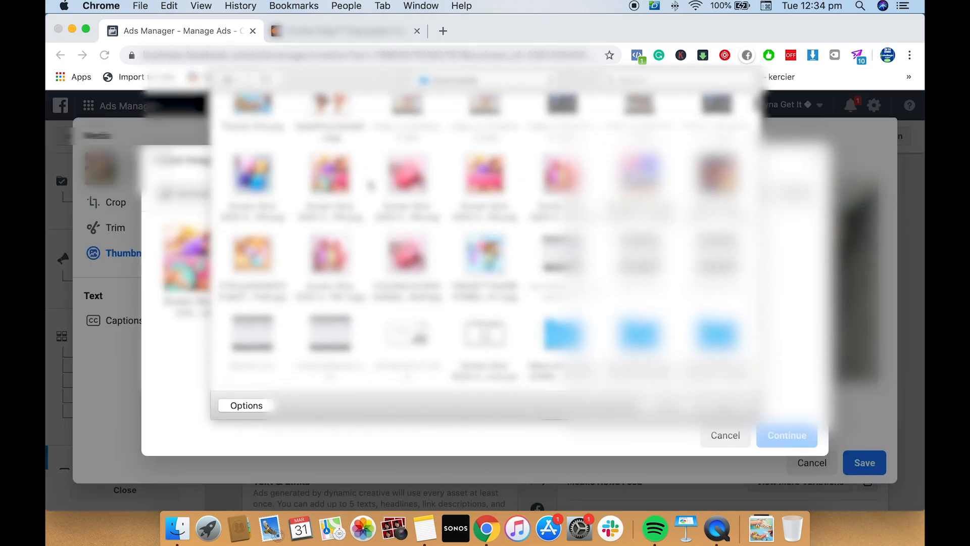
{"action": "scroll", "coordinate": [370, 187], "scroll_direction": "down", "scroll_amount": 10}
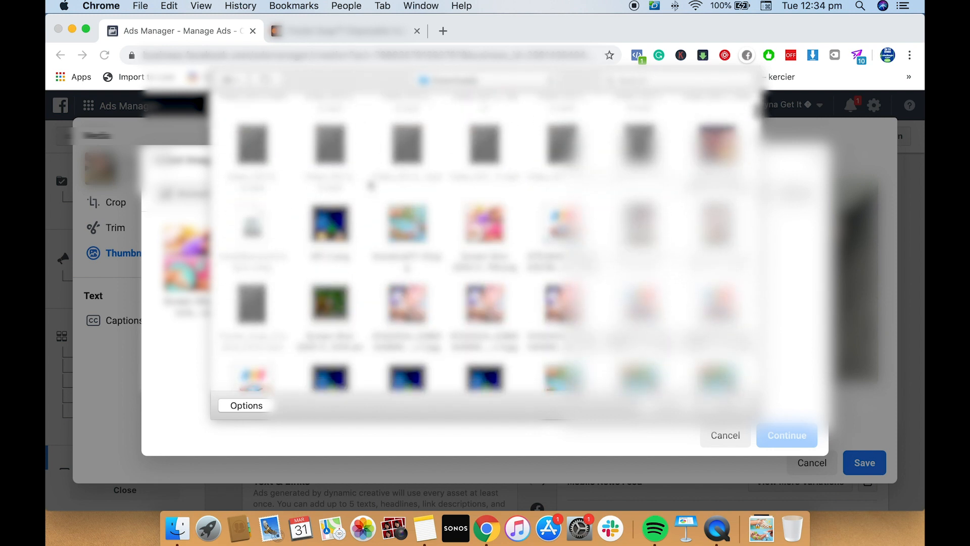
{"action": "left_click", "coordinate": [339, 217]}
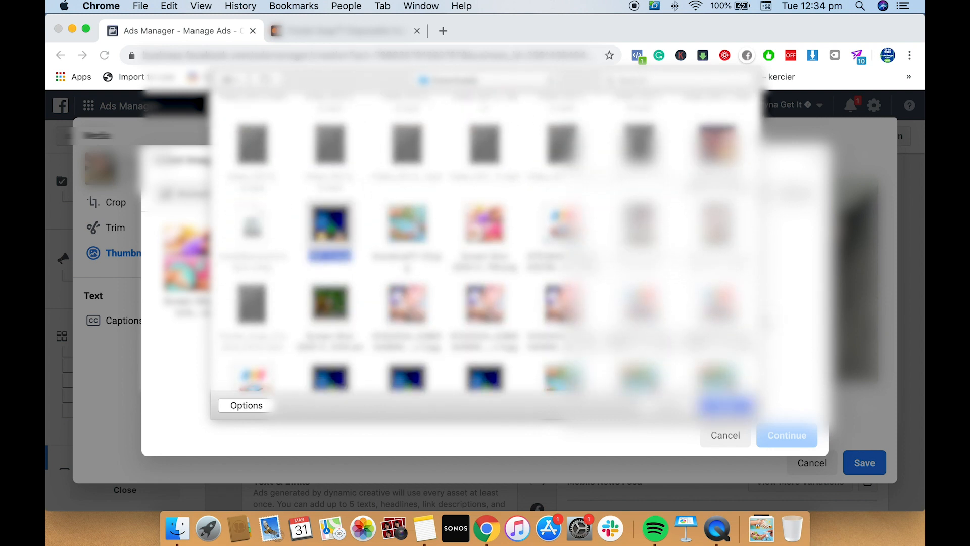
{"action": "key", "text": "space"}
{"action": "key", "text": "space"}
{"action": "scroll", "coordinate": [485, 253], "scroll_direction": "down", "scroll_amount": 1}
{"action": "key", "text": "Return"}
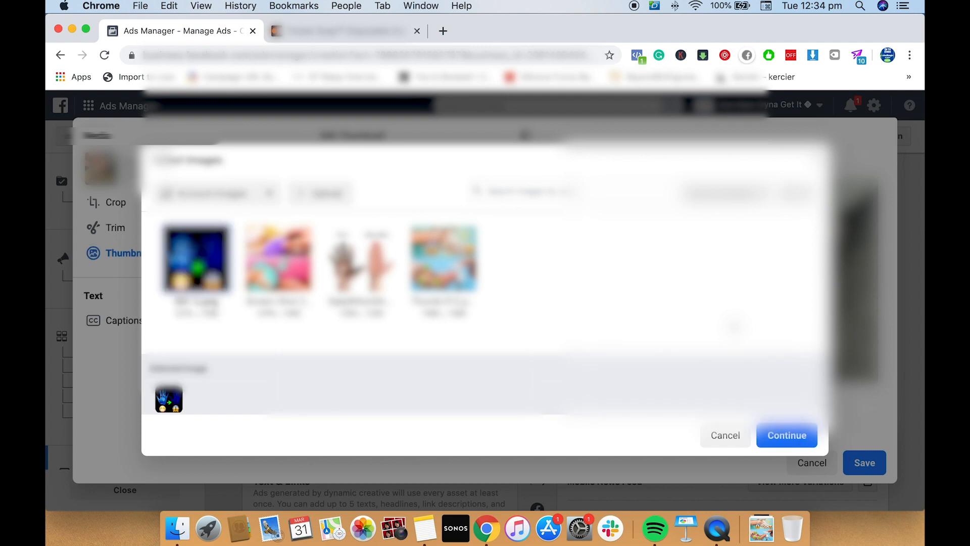
{"action": "left_click", "coordinate": [786, 435]}
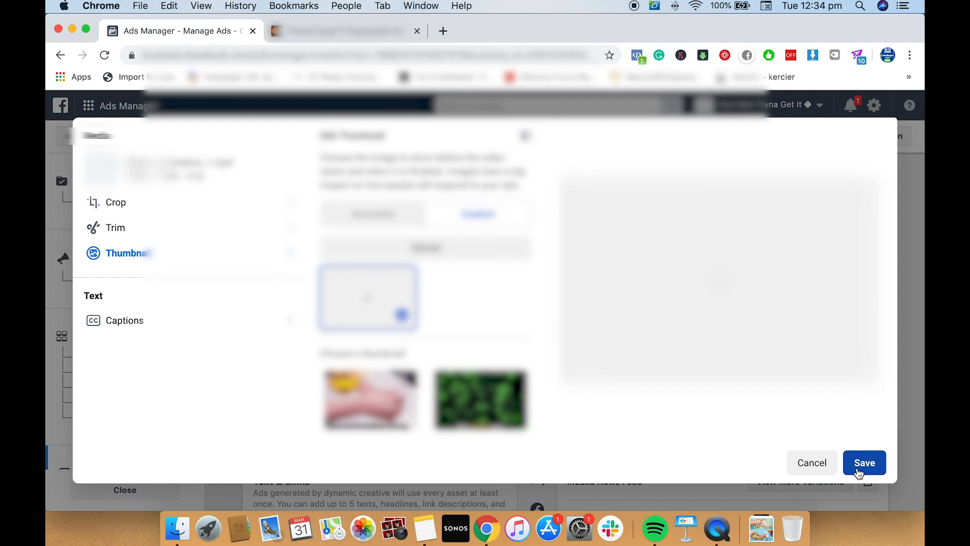
{"action": "left_click", "coordinate": [858, 471]}
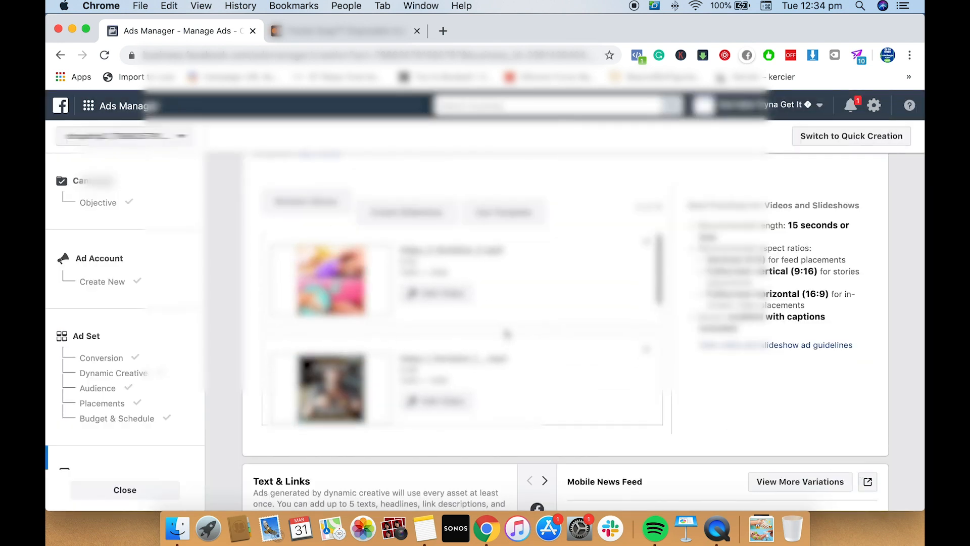
Open the Downloads file selection for a custom thumbnail upload to Video_1_Variation_1__.mp4
{"action": "left_click", "coordinate": [420, 362]}
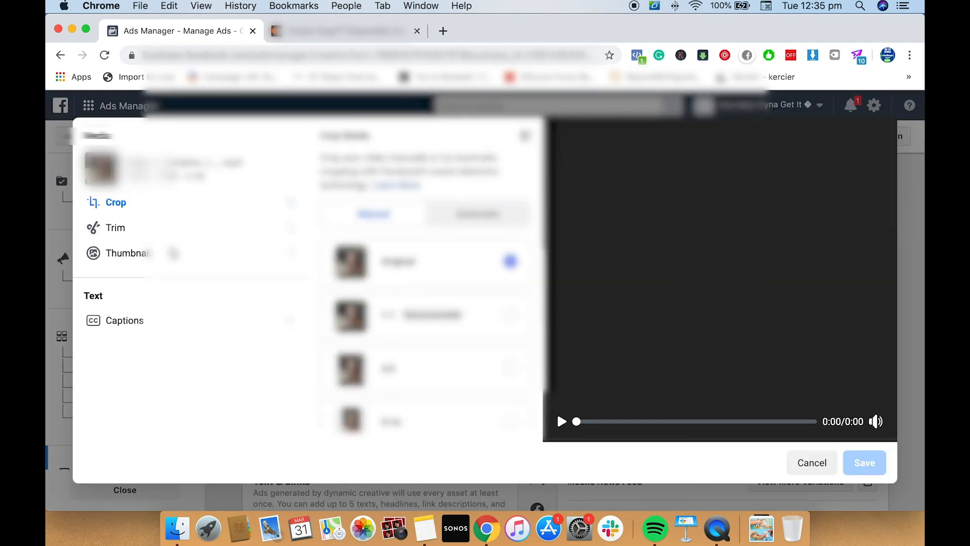
{"action": "left_click", "coordinate": [173, 253]}
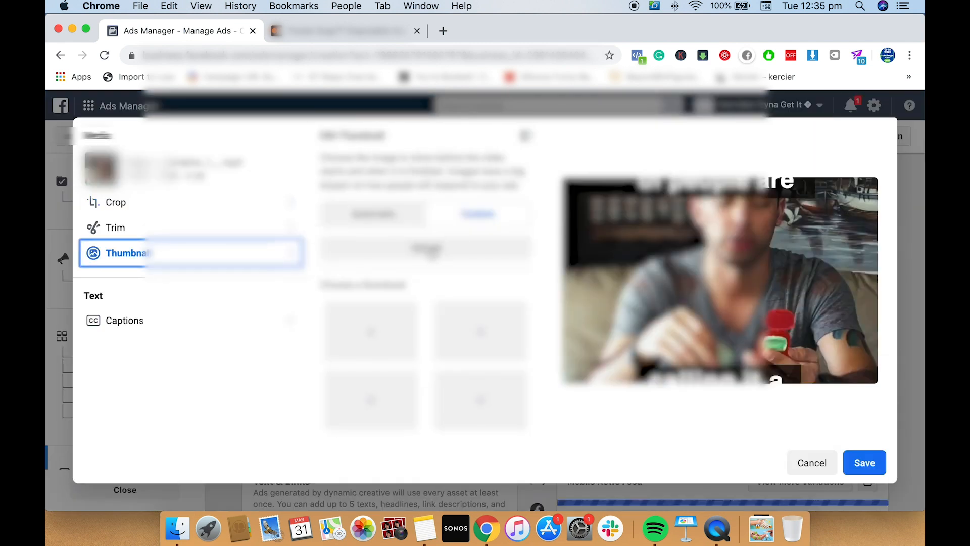
{"action": "left_click", "coordinate": [427, 251]}
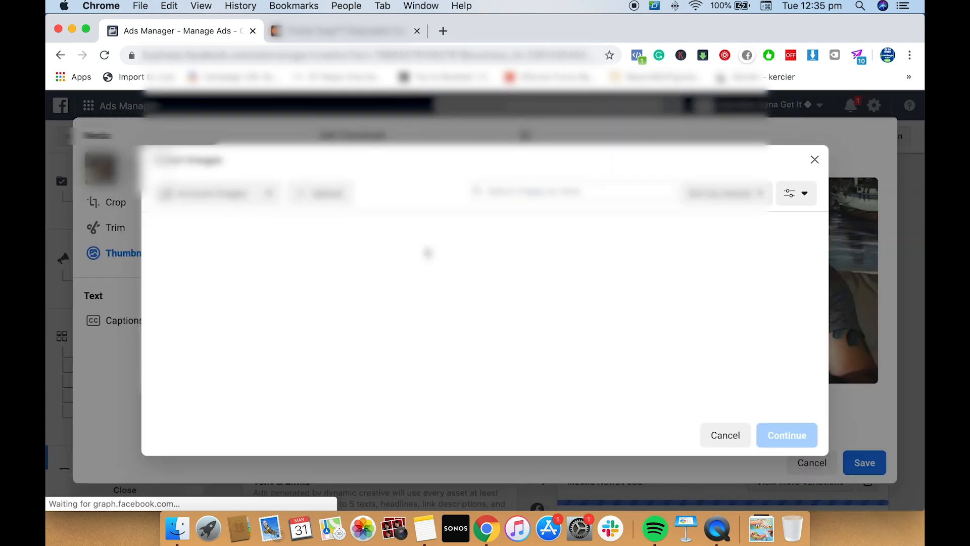
{"action": "left_click", "coordinate": [344, 194]}
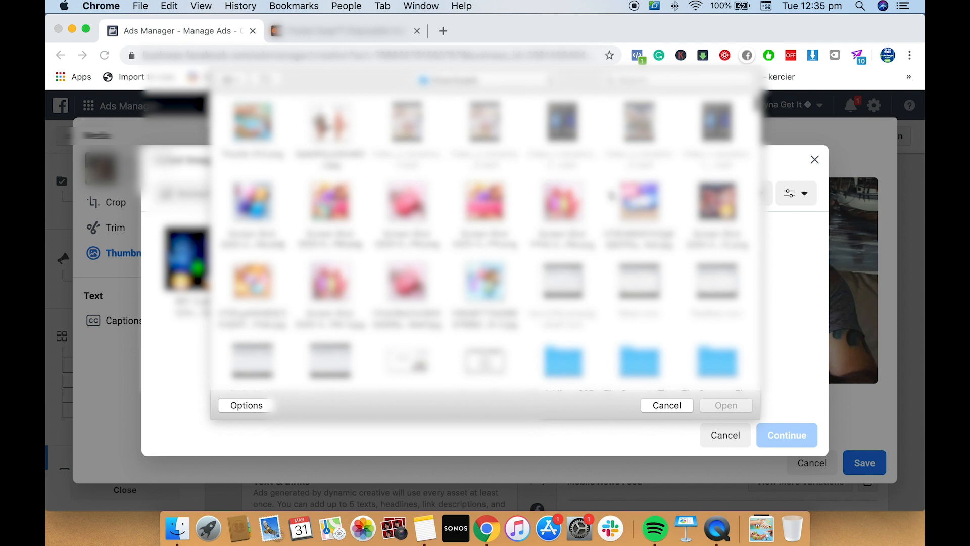
Browse the Downloads folder for a Video_1_Variation_1__.mp4 thumbnail and preview the Pocket Soap screenshot with four coloured soap cases
{"action": "scroll", "coordinate": [611, 195], "scroll_direction": "down", "scroll_amount": 1}
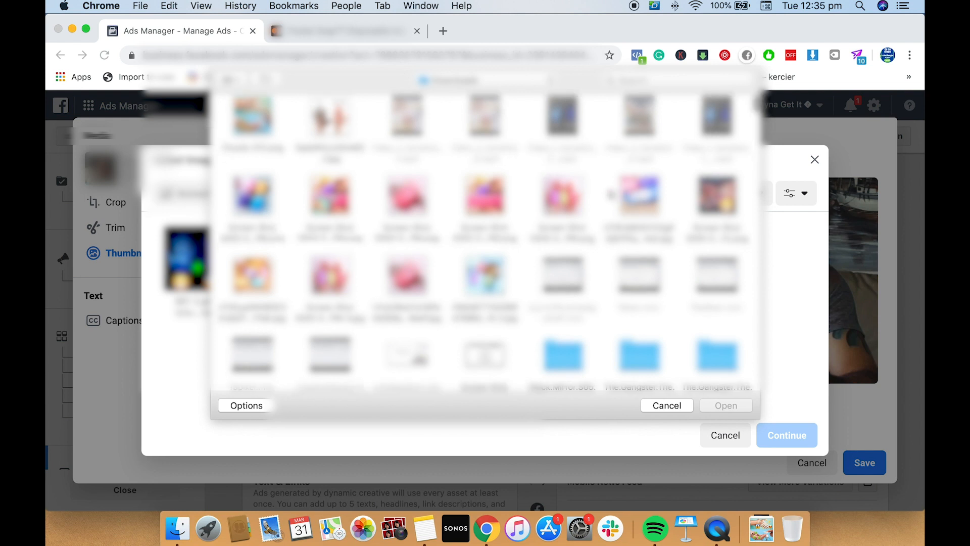
{"action": "scroll", "coordinate": [612, 195], "scroll_direction": "down", "scroll_amount": 1}
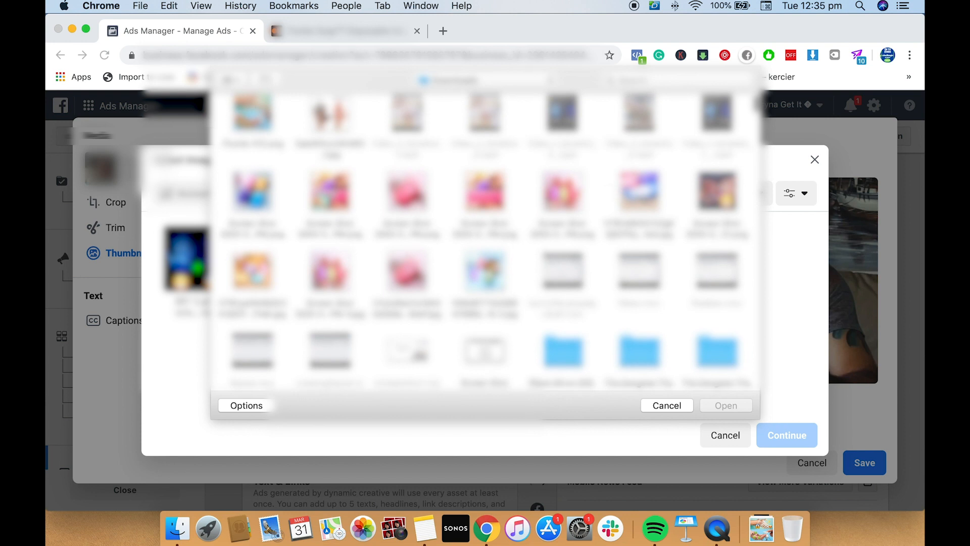
{"action": "scroll", "coordinate": [645, 200], "scroll_direction": "down", "scroll_amount": 2}
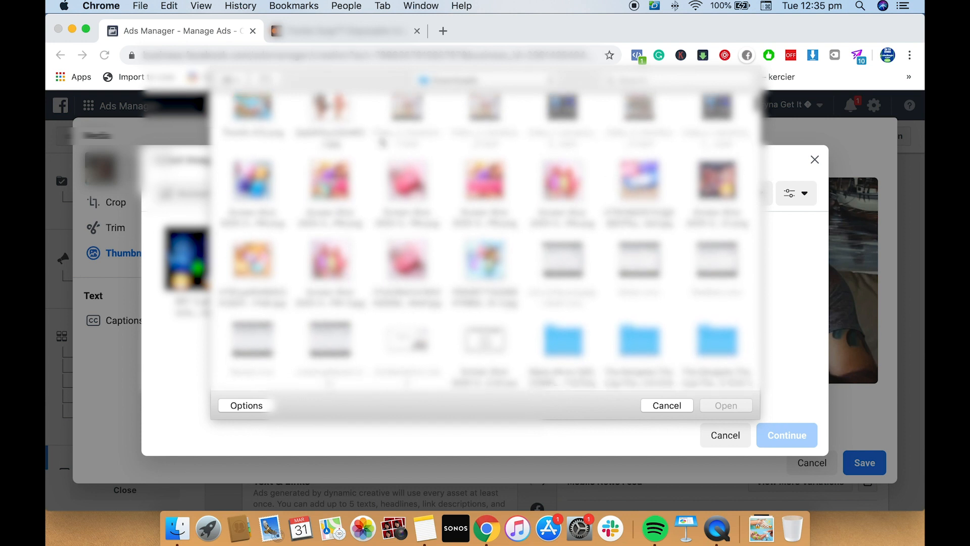
{"action": "scroll", "coordinate": [527, 226], "scroll_direction": "down", "scroll_amount": 5}
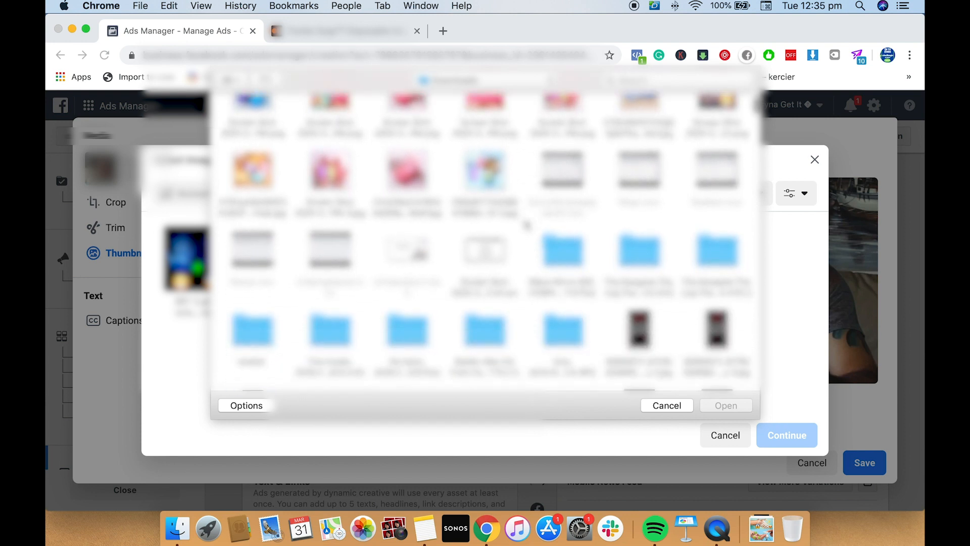
{"action": "scroll", "coordinate": [527, 226], "scroll_direction": "down", "scroll_amount": 4}
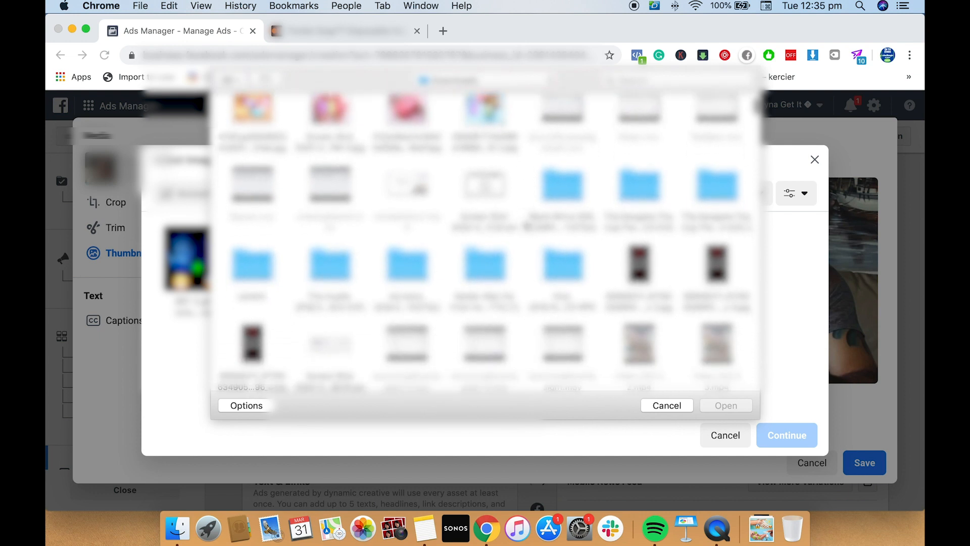
{"action": "scroll", "coordinate": [527, 226], "scroll_direction": "down", "scroll_amount": 7}
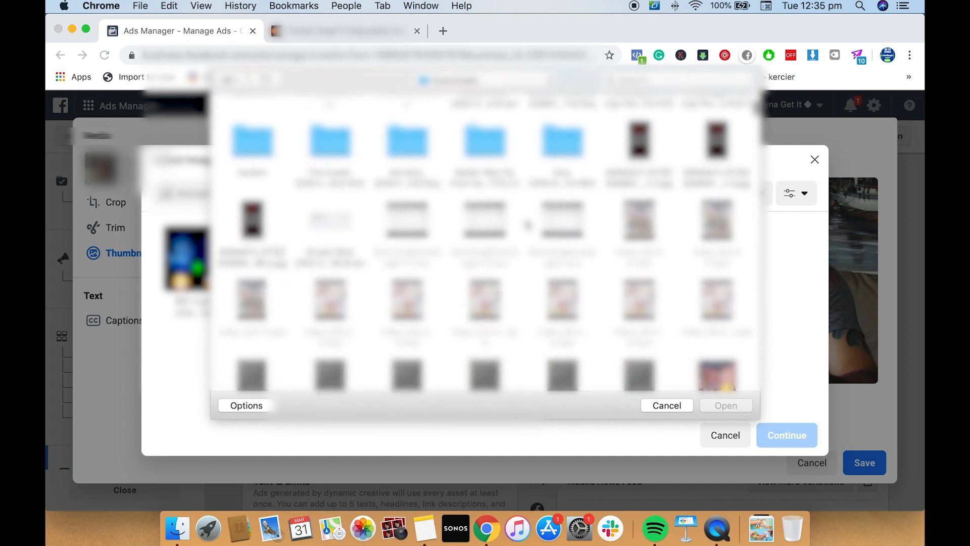
{"action": "scroll", "coordinate": [527, 226], "scroll_direction": "down", "scroll_amount": 9}
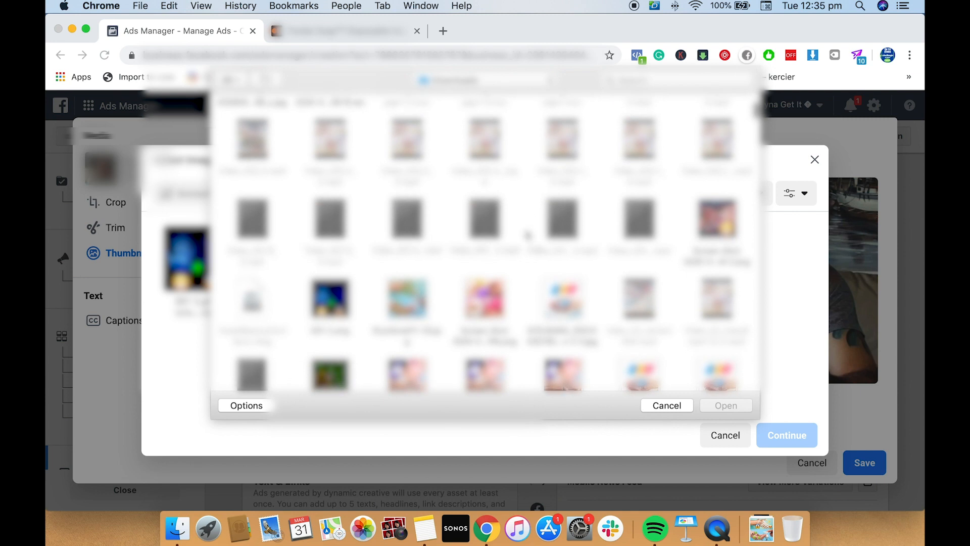
{"action": "scroll", "coordinate": [534, 244], "scroll_direction": "down", "scroll_amount": 3}
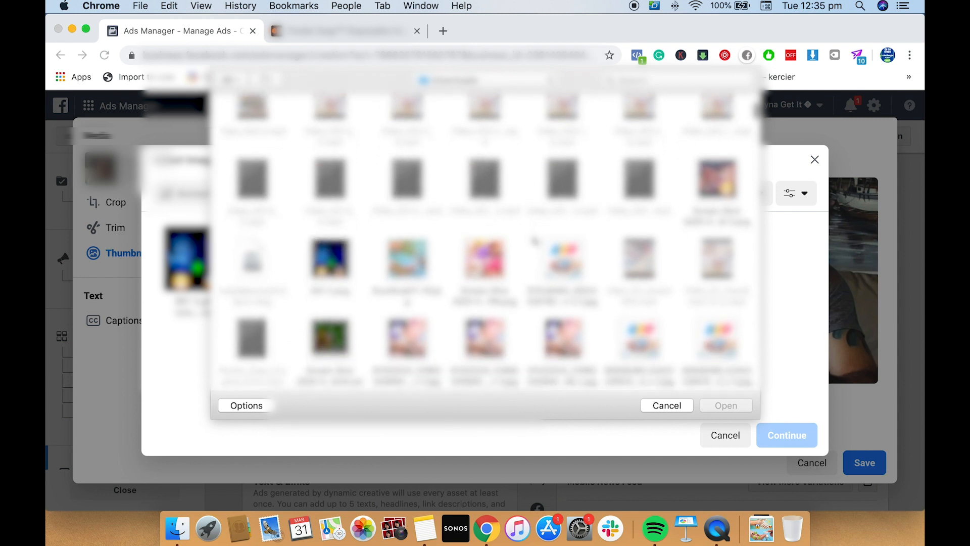
{"action": "scroll", "coordinate": [532, 242], "scroll_direction": "up", "scroll_amount": 15}
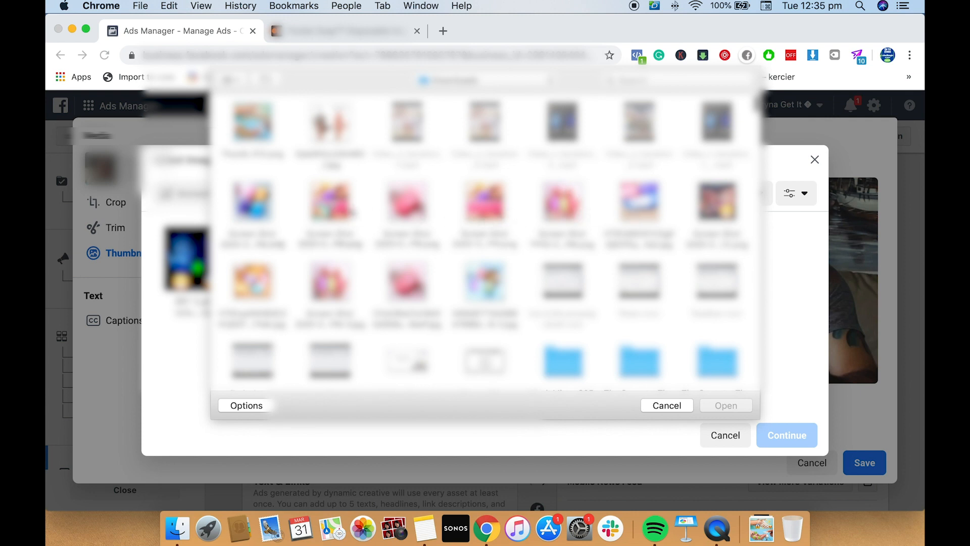
{"action": "left_click", "coordinate": [277, 201]}
{"action": "key", "text": "space"}
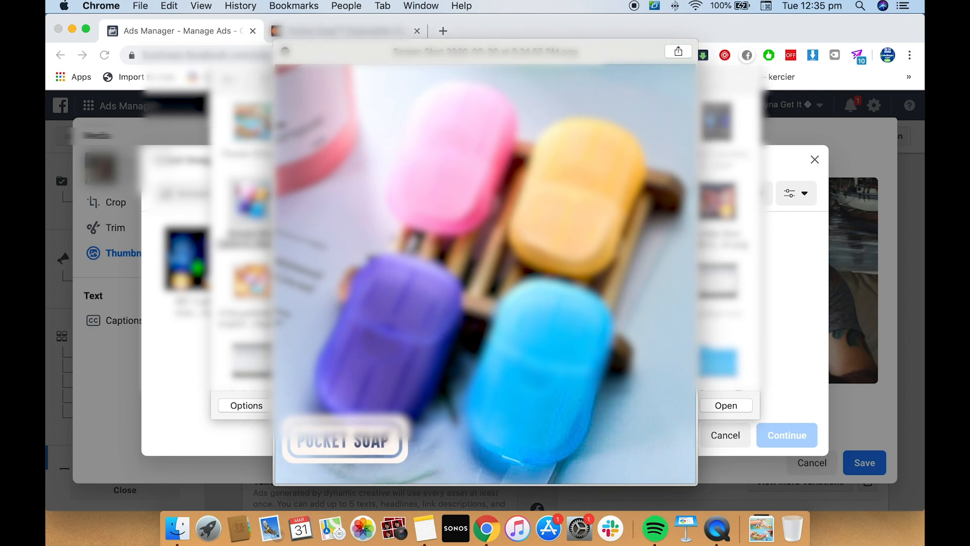
{"action": "key", "text": "space"}
Preview and upload the magnified germy-hands image with the masked emoji as Video_1_Variation_1__.mp4's custom thumbnail and save the video edit
{"action": "left_click", "coordinate": [709, 210]}
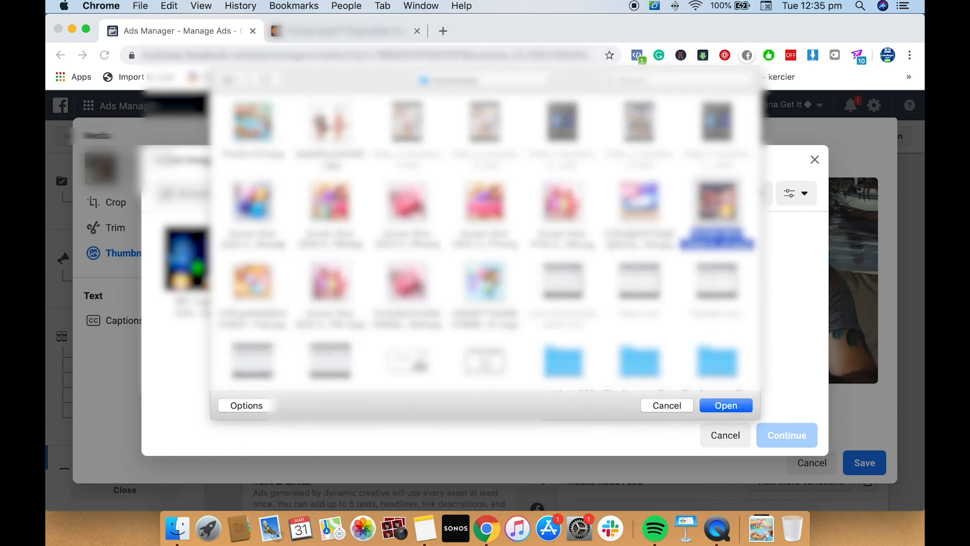
{"action": "key", "text": "space"}
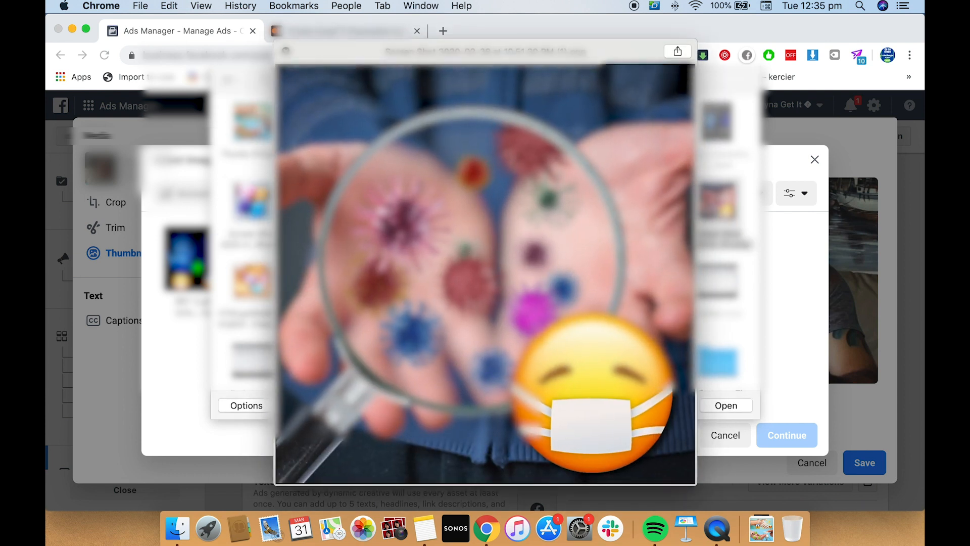
{"action": "key", "text": "space"}
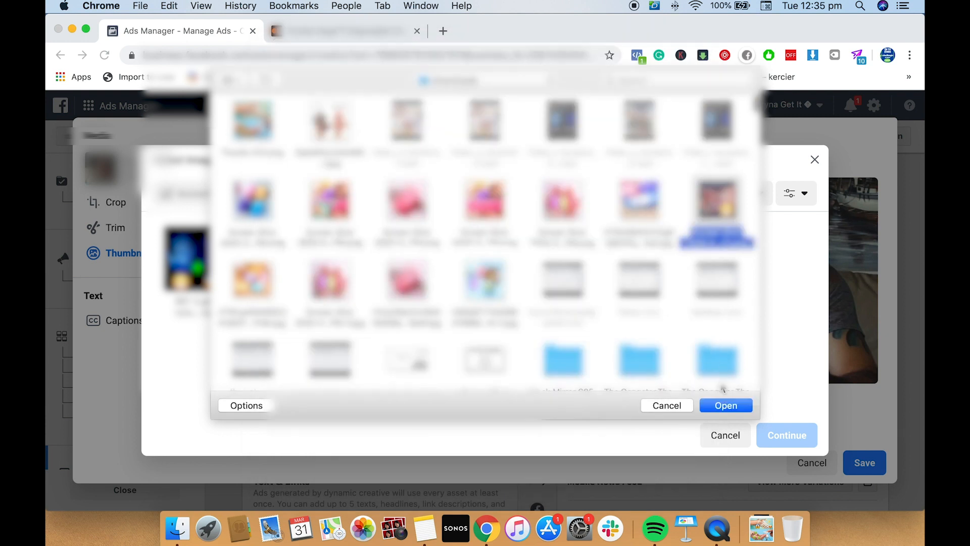
{"action": "left_click", "coordinate": [722, 406]}
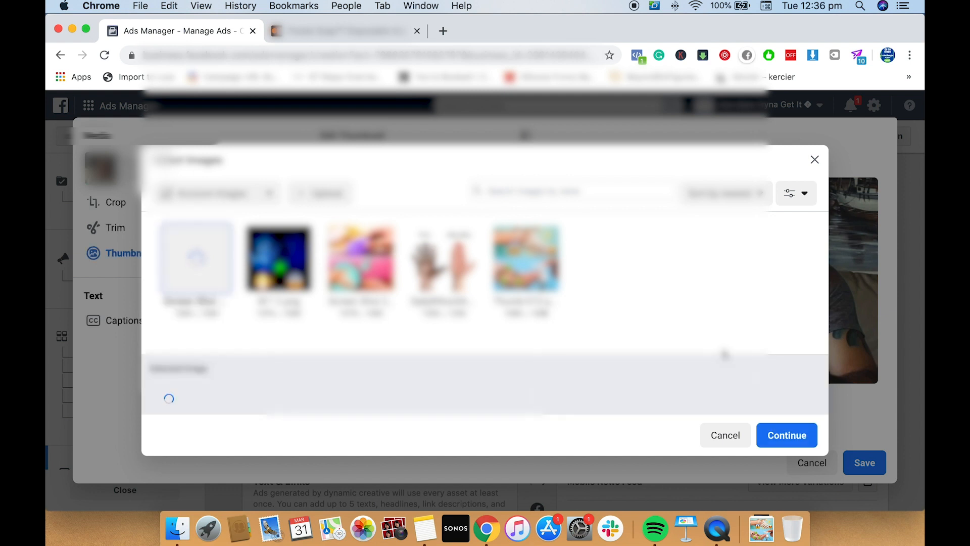
{"action": "left_click", "coordinate": [786, 440]}
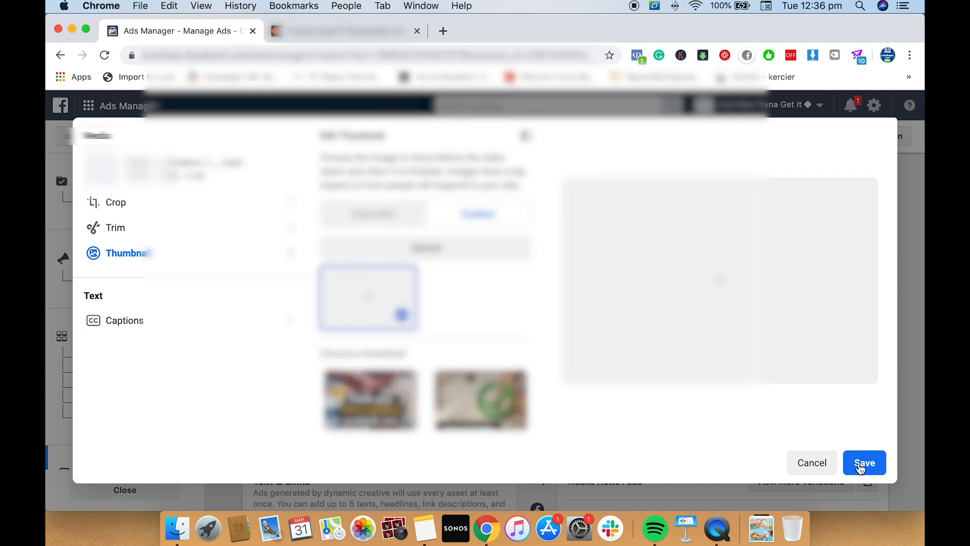
{"action": "left_click", "coordinate": [859, 468]}
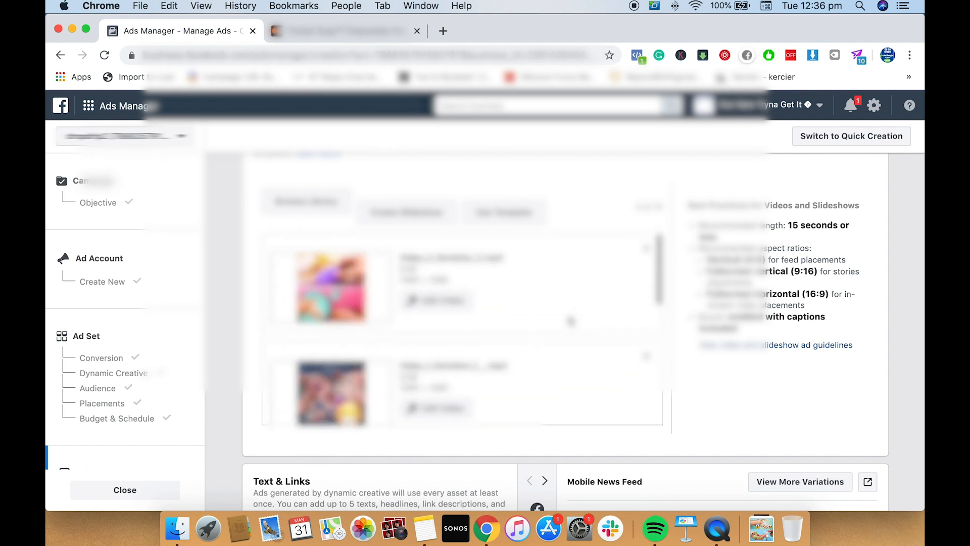
Copy the ad copy starting "Hand sanitizer may NOT be protecting you against nasty germs!" from Notes into the ad's first Primary Text option
{"action": "scroll", "coordinate": [429, 340], "scroll_direction": "down", "scroll_amount": 8}
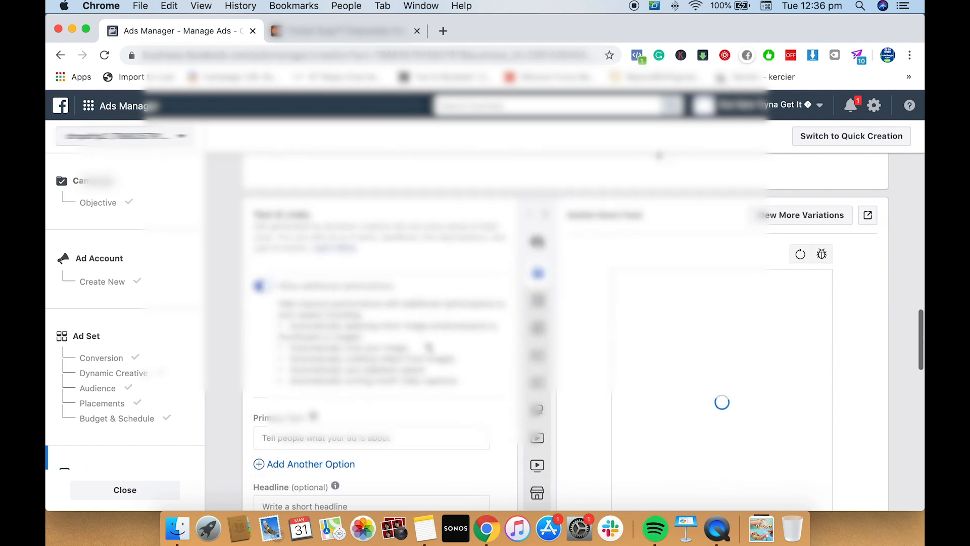
{"action": "scroll", "coordinate": [429, 341], "scroll_direction": "down", "scroll_amount": 1}
{"action": "left_click", "coordinate": [416, 303]}
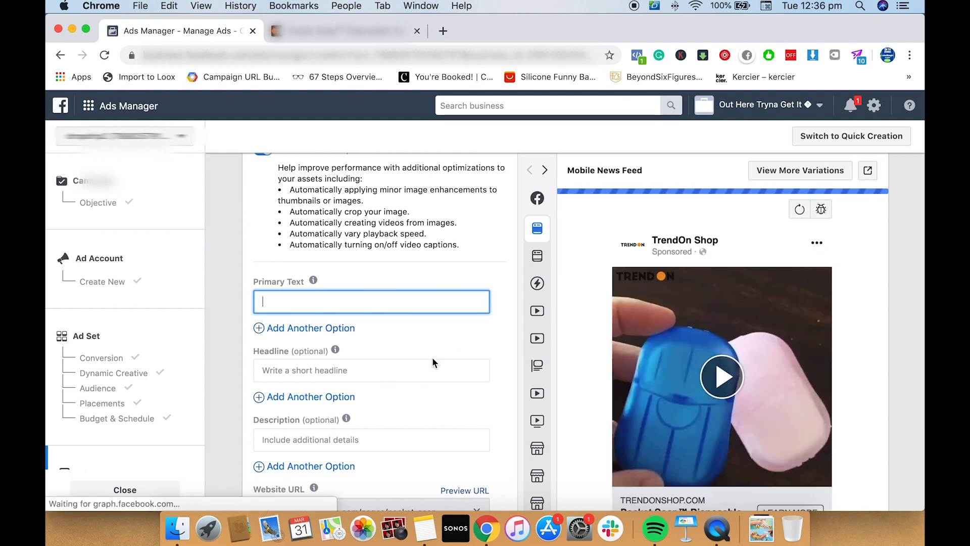
{"action": "left_click", "coordinate": [426, 529]}
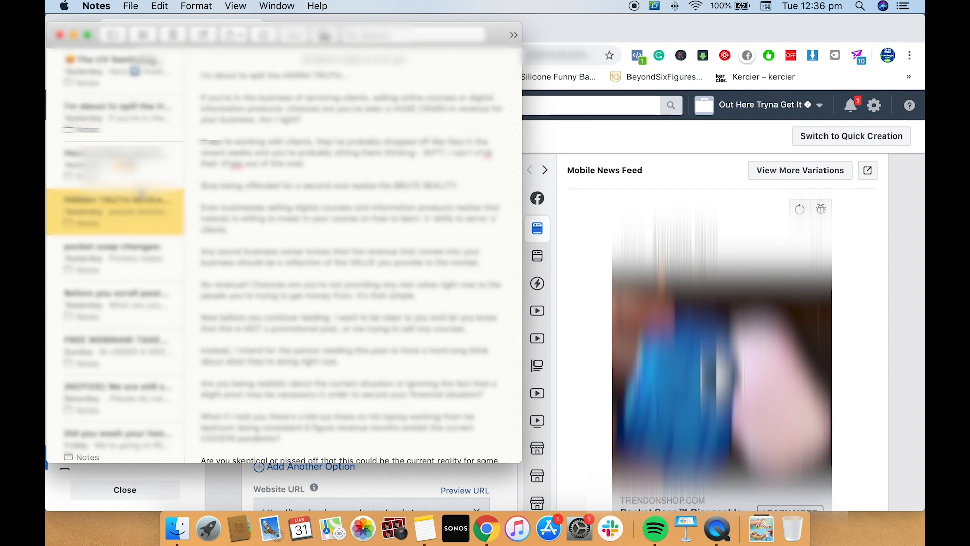
{"action": "left_click", "coordinate": [130, 163]}
{"action": "scroll", "coordinate": [374, 185], "scroll_direction": "down", "scroll_amount": 3}
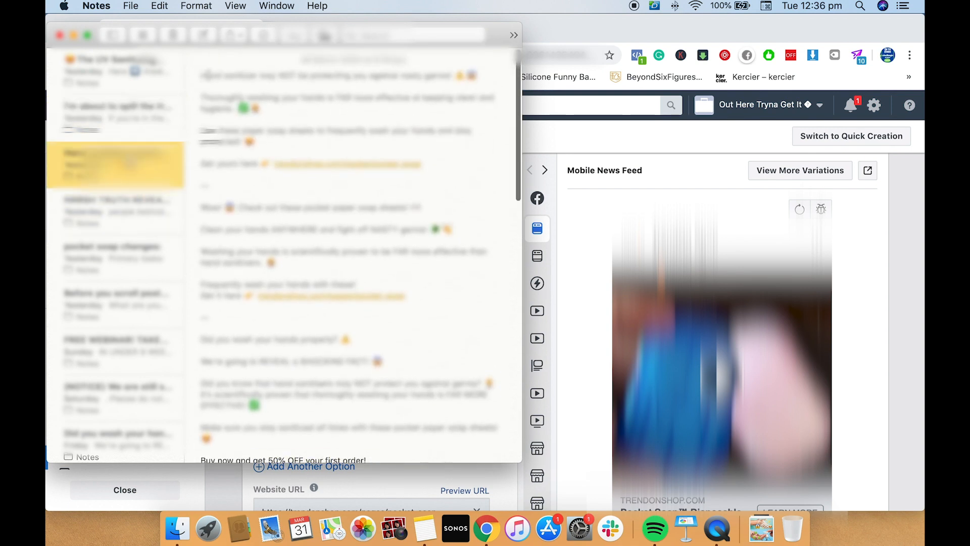
{"action": "left_click_drag", "start_coordinate": [200, 74], "coordinate": [479, 158]}
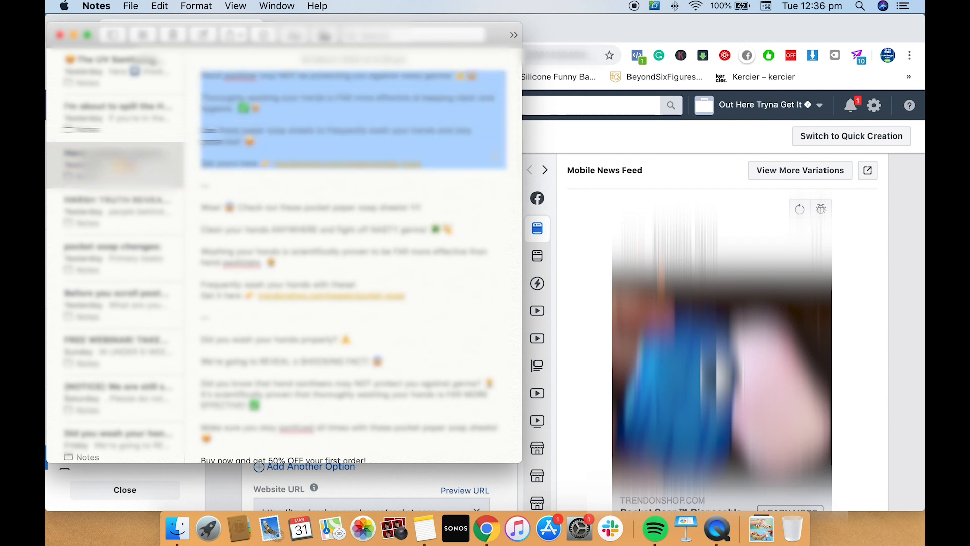
{"action": "left_click", "coordinate": [542, 152]}
{"action": "left_click", "coordinate": [328, 300]}
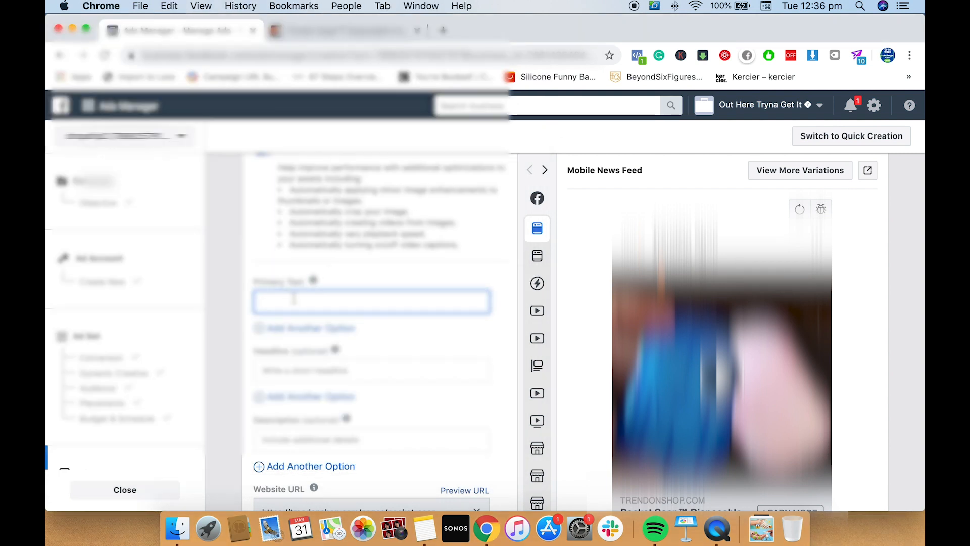
{"action": "key", "text": "super+v"}
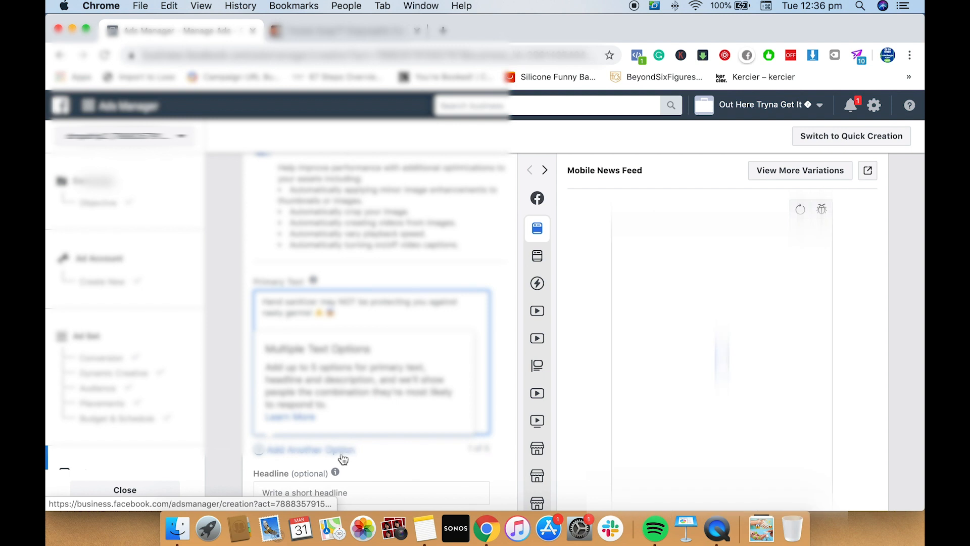
Add a second Primary Text option and fill it with the Notes copy starting "Wow! Check out these pocket paper soap sheets"
{"action": "left_click", "coordinate": [311, 450]}
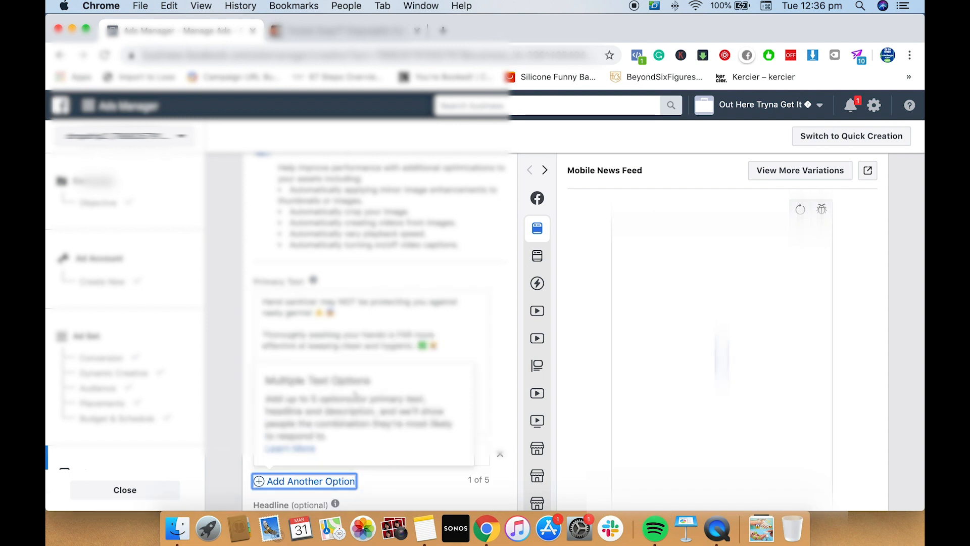
{"action": "scroll", "coordinate": [354, 354], "scroll_direction": "down", "scroll_amount": 5}
{"action": "scroll", "coordinate": [346, 316], "scroll_direction": "up", "scroll_amount": 3}
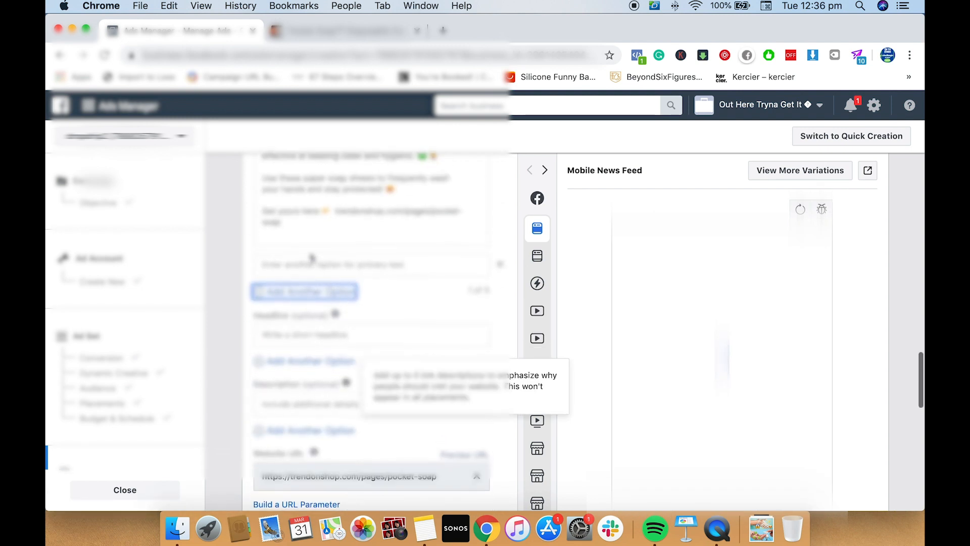
{"action": "left_click", "coordinate": [275, 234]}
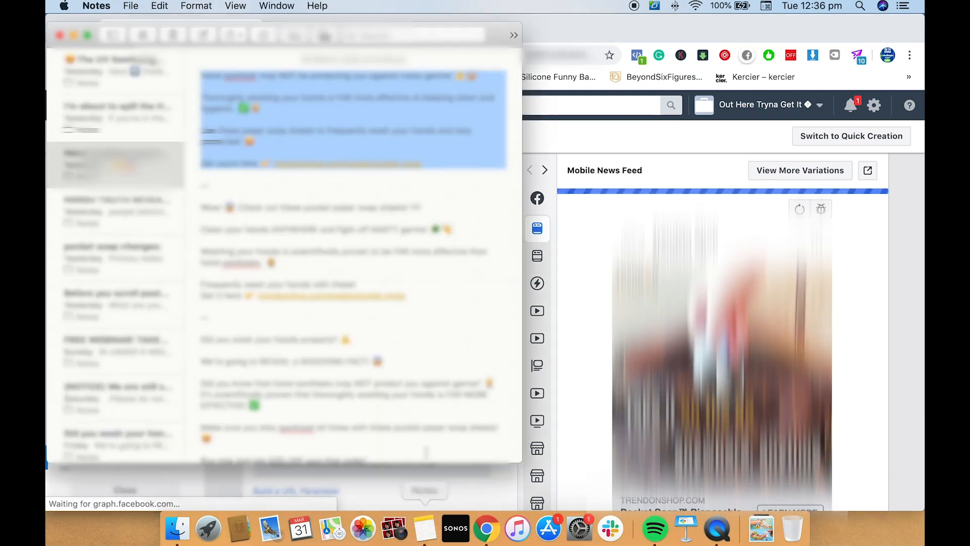
{"action": "left_click", "coordinate": [425, 529]}
{"action": "left_click_drag", "start_coordinate": [418, 294], "coordinate": [217, 207]}
{"action": "key", "text": "super+c"}
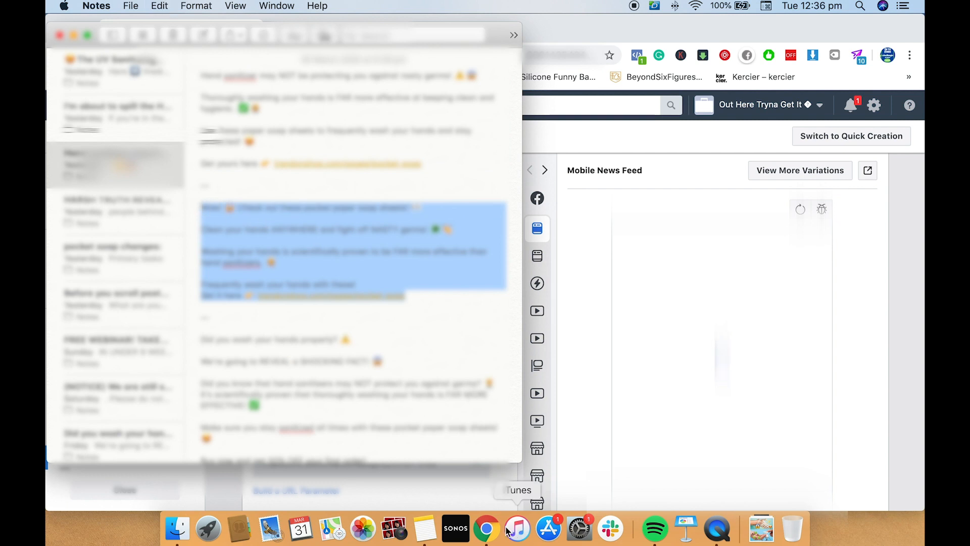
{"action": "left_click", "coordinate": [486, 528]}
{"action": "left_click", "coordinate": [354, 252]}
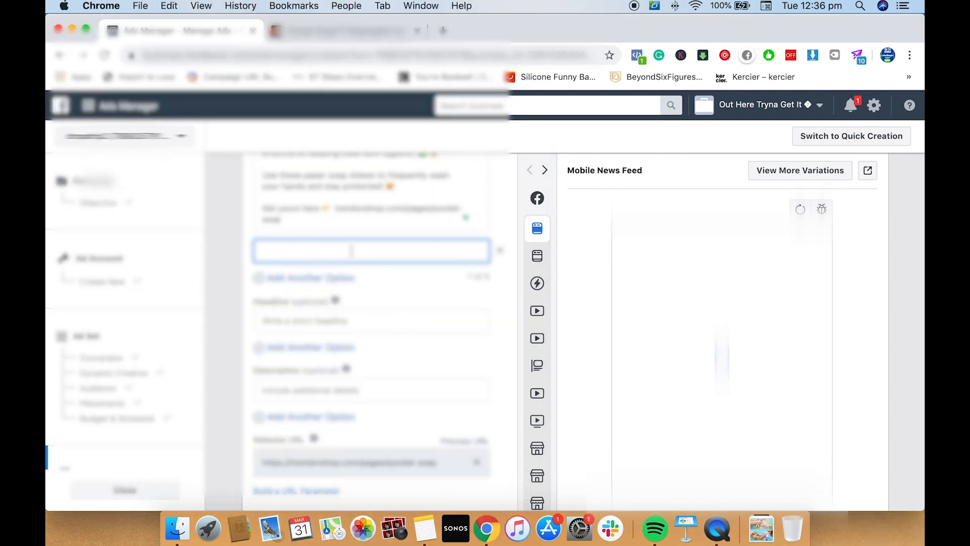
{"action": "key", "text": "super+v"}
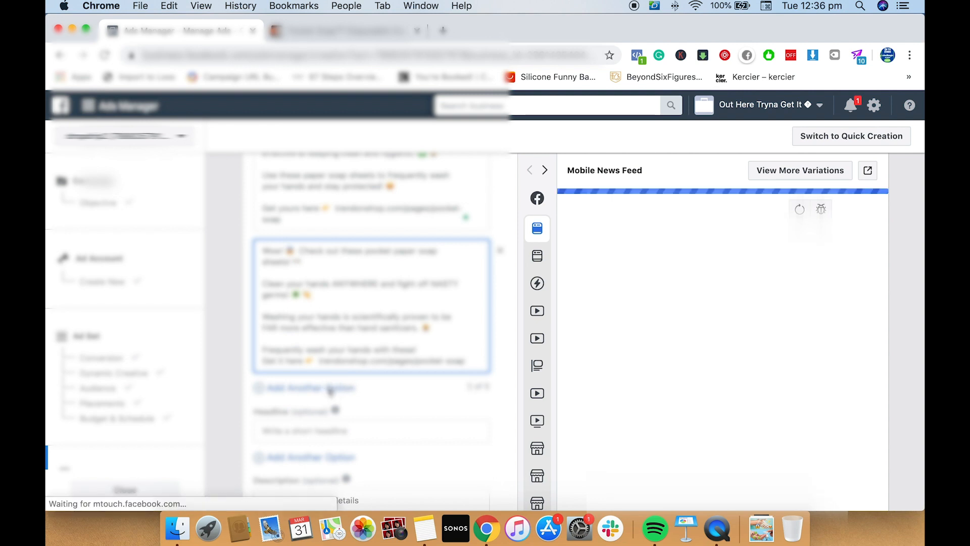
Add a third Primary Text option and fill it with the Notes copy starting "Did you wash your hands properly?"
{"action": "left_click", "coordinate": [330, 388]}
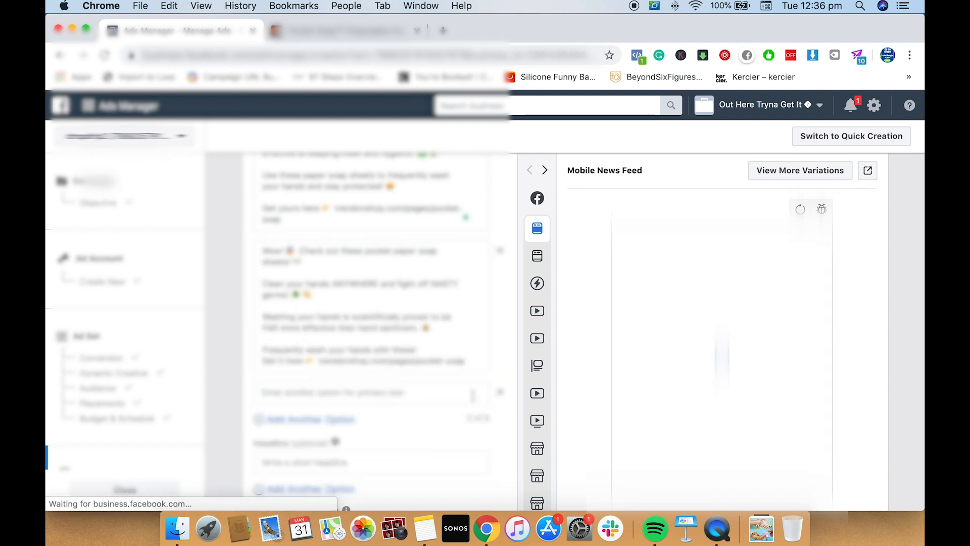
{"action": "left_click", "coordinate": [474, 396]}
{"action": "left_click", "coordinate": [425, 528]}
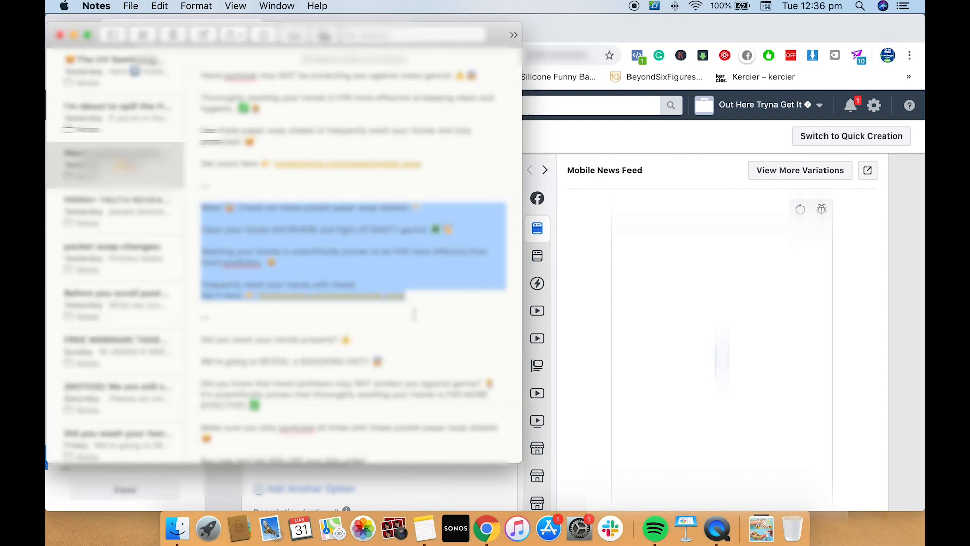
{"action": "scroll", "coordinate": [414, 314], "scroll_direction": "down", "scroll_amount": 5}
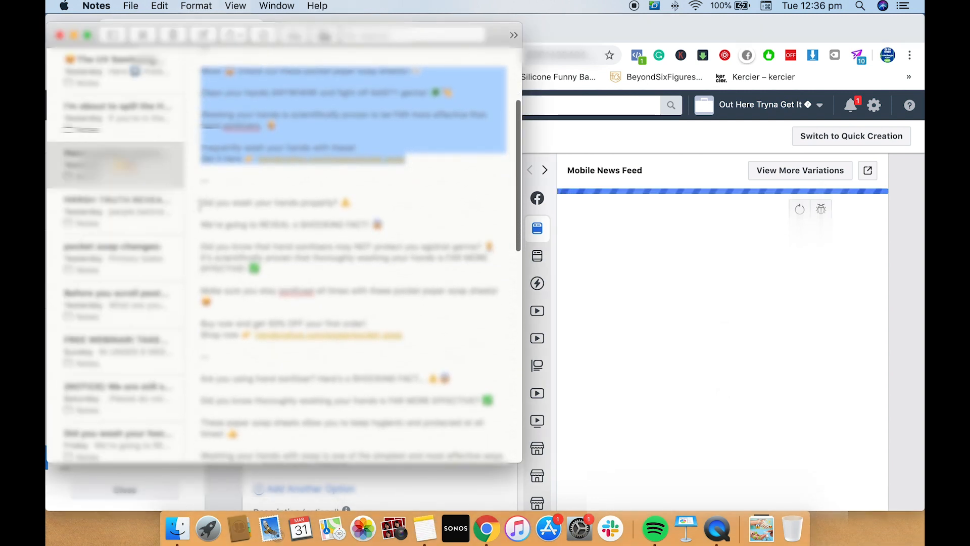
{"action": "left_click_drag", "start_coordinate": [201, 203], "coordinate": [431, 334]}
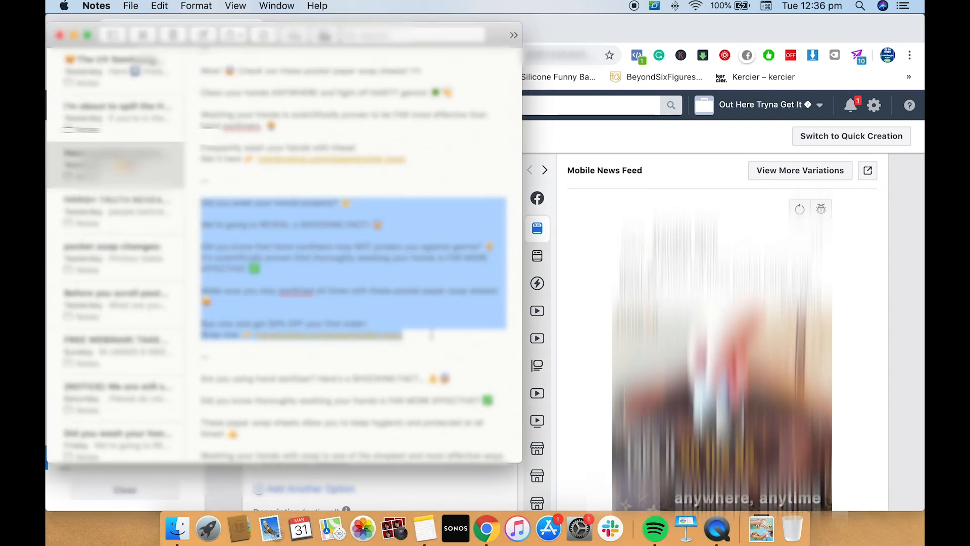
{"action": "key", "text": "super+c"}
{"action": "left_click", "coordinate": [486, 528]}
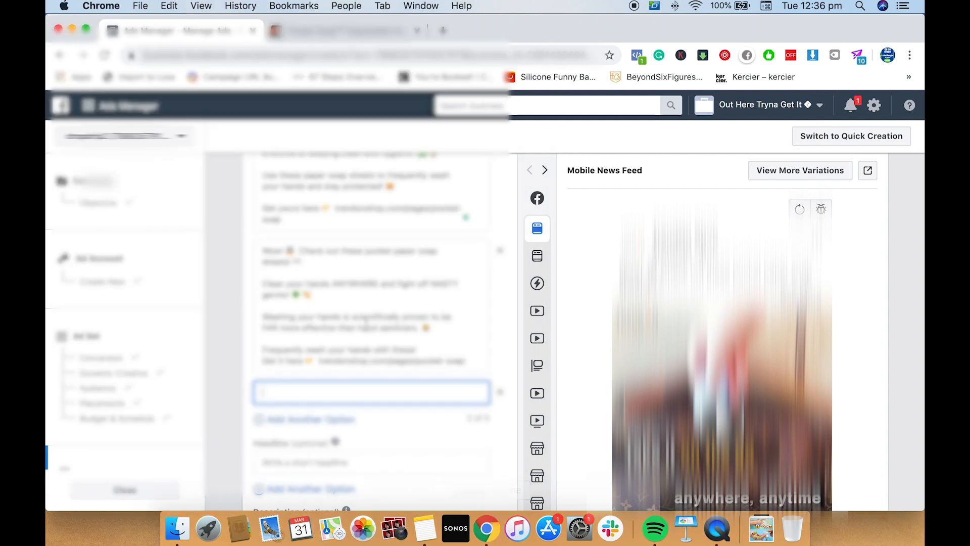
{"action": "key", "text": "super+v"}
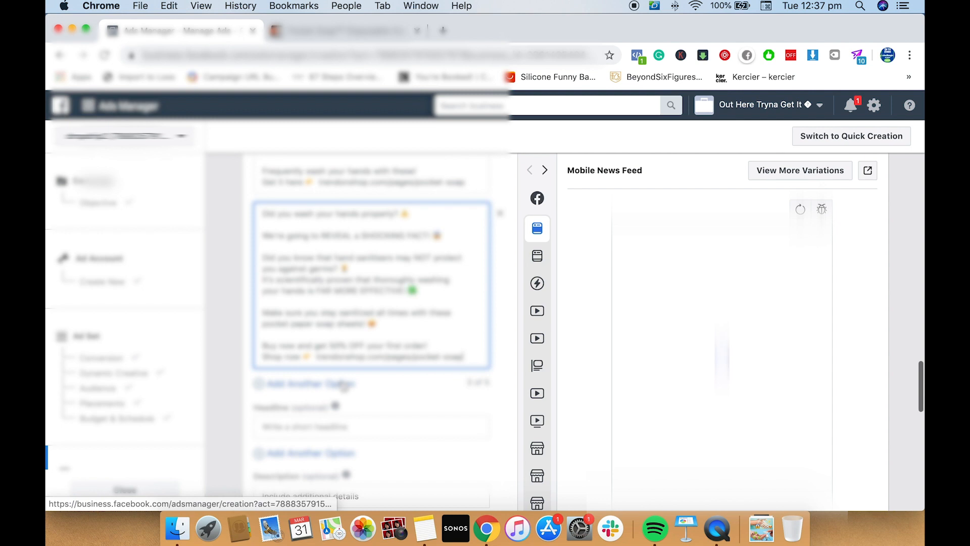
Add a fourth Primary Text option and fill it with the Notes copy starting "Are you using hand sanitizer?", without a trailing blank line
{"action": "left_click", "coordinate": [342, 384]}
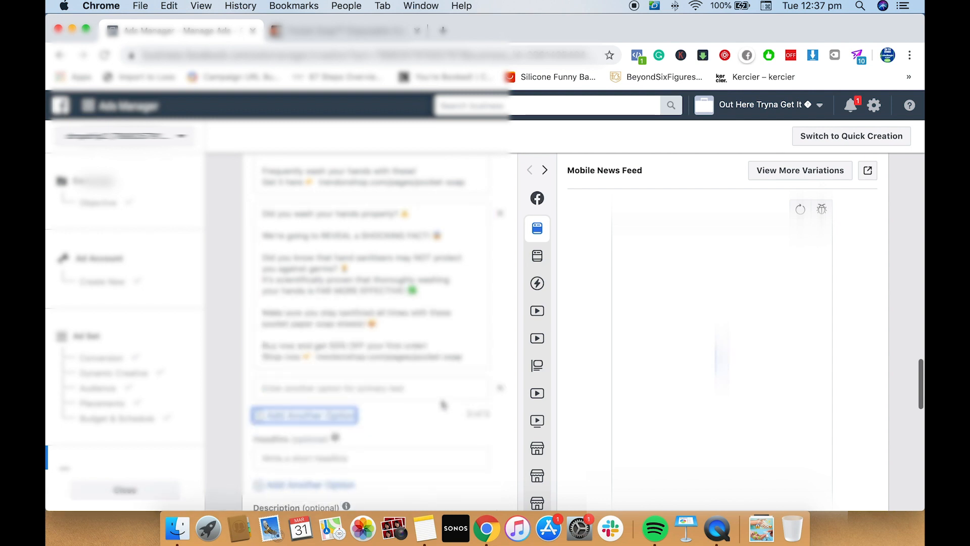
{"action": "left_click", "coordinate": [425, 528]}
{"action": "scroll", "coordinate": [417, 298], "scroll_direction": "down", "scroll_amount": 1}
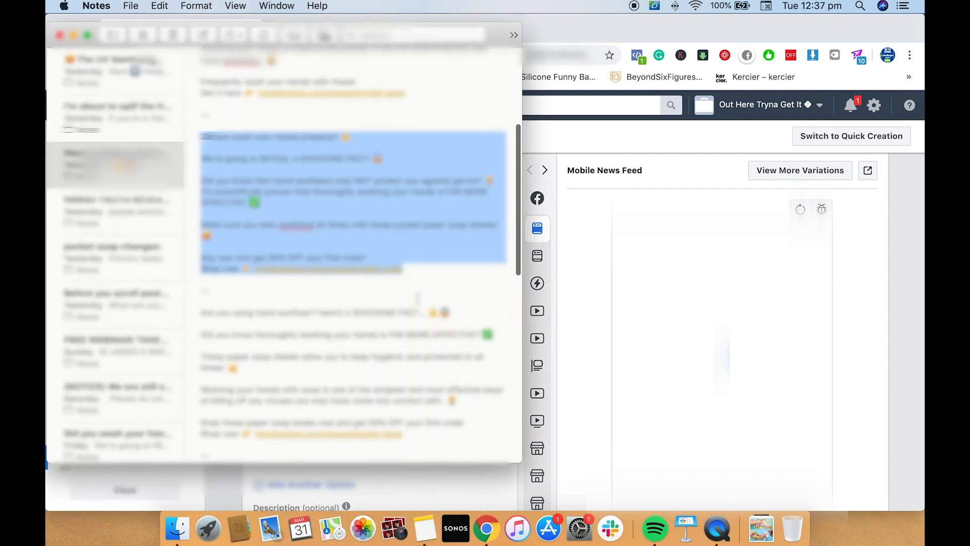
{"action": "scroll", "coordinate": [417, 299], "scroll_direction": "down", "scroll_amount": 3}
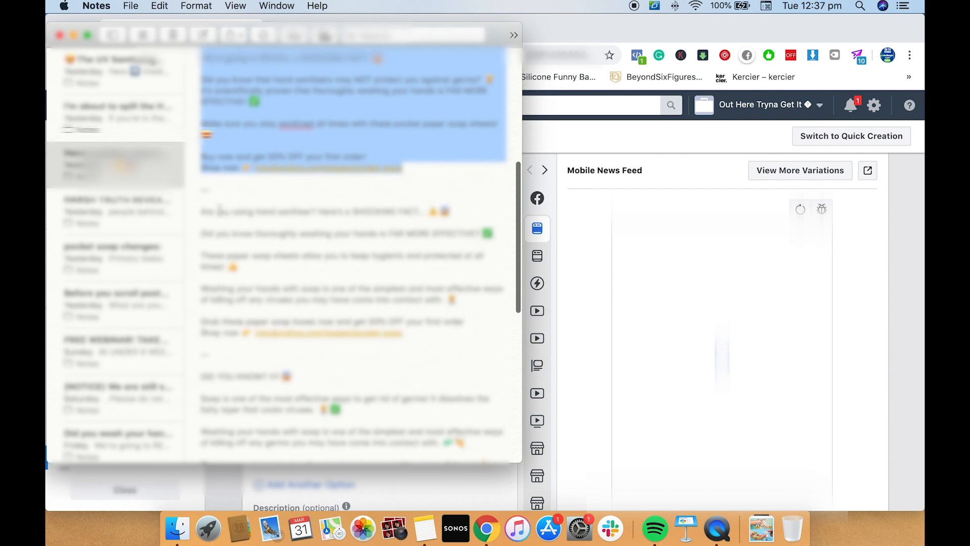
{"action": "left_click_drag", "start_coordinate": [219, 210], "coordinate": [445, 339]}
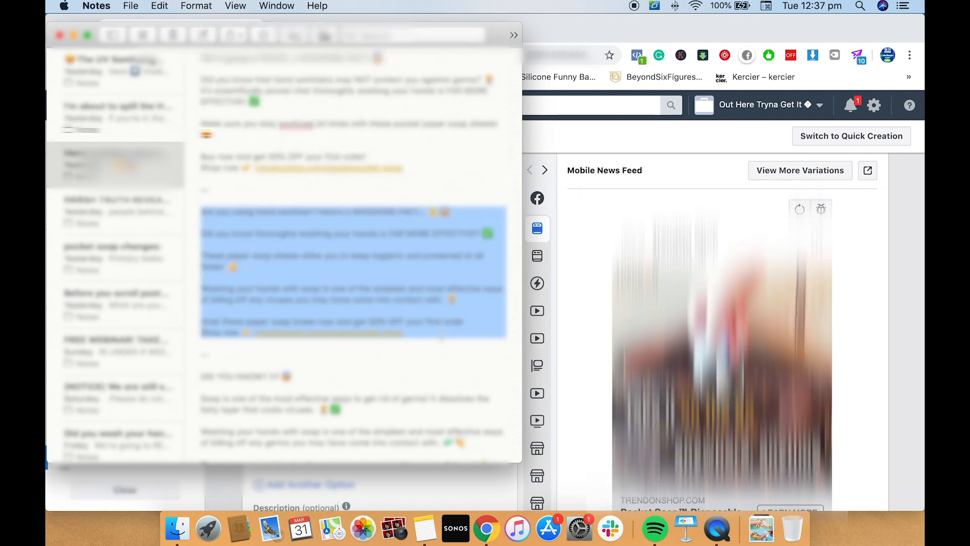
{"action": "left_click", "coordinate": [486, 528]}
{"action": "left_click", "coordinate": [305, 415]}
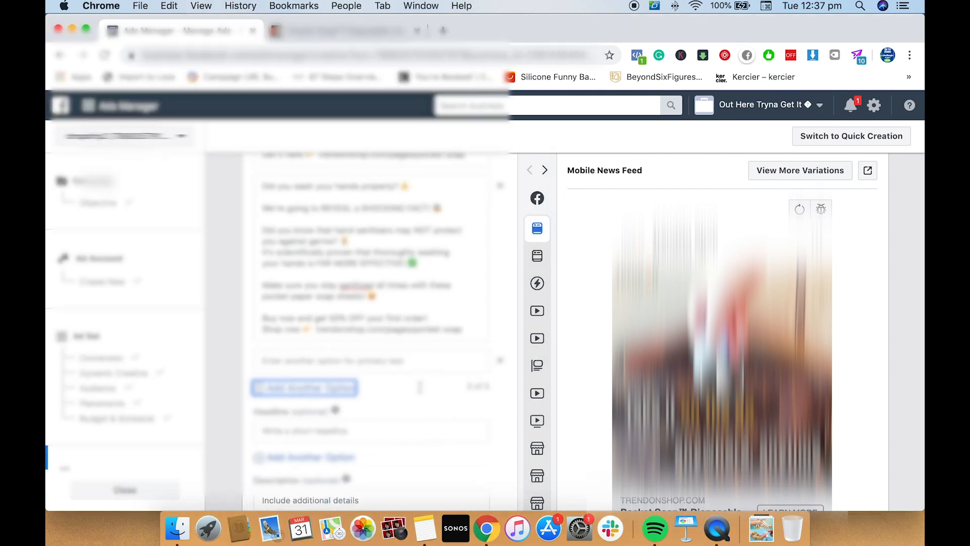
{"action": "left_click", "coordinate": [368, 351]}
{"action": "key", "text": "super+v"}
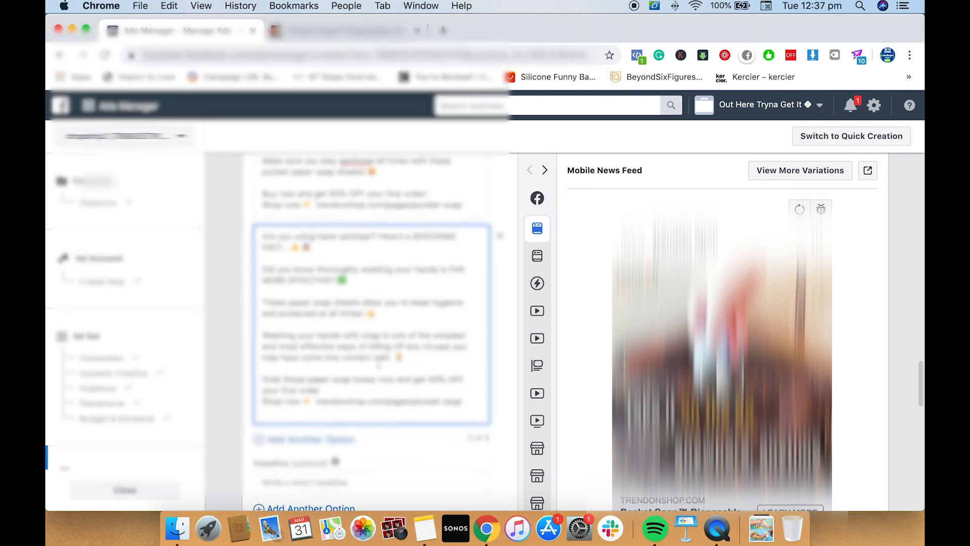
{"action": "scroll", "coordinate": [378, 364], "scroll_direction": "down", "scroll_amount": 1}
{"action": "scroll", "coordinate": [405, 401], "scroll_direction": "down", "scroll_amount": 1}
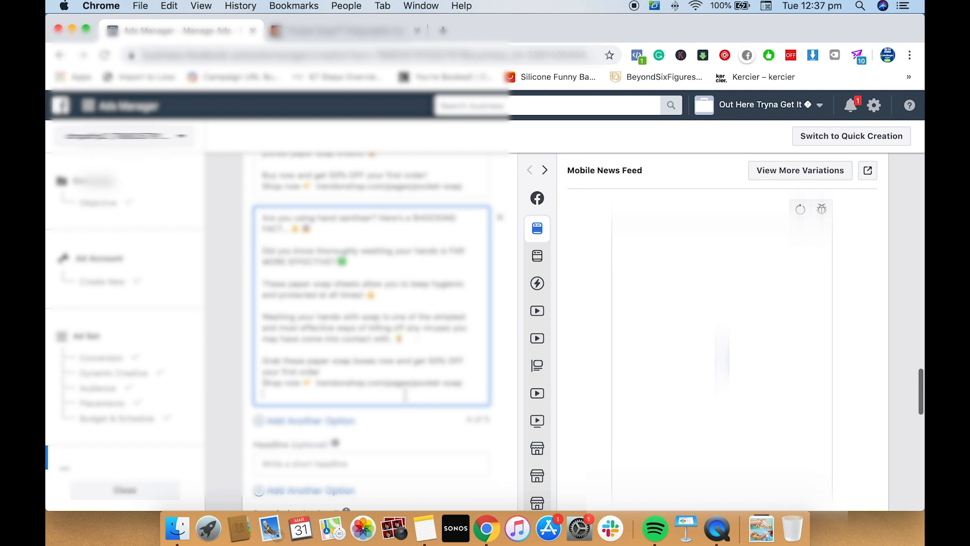
{"action": "key", "text": "BackSpace"}
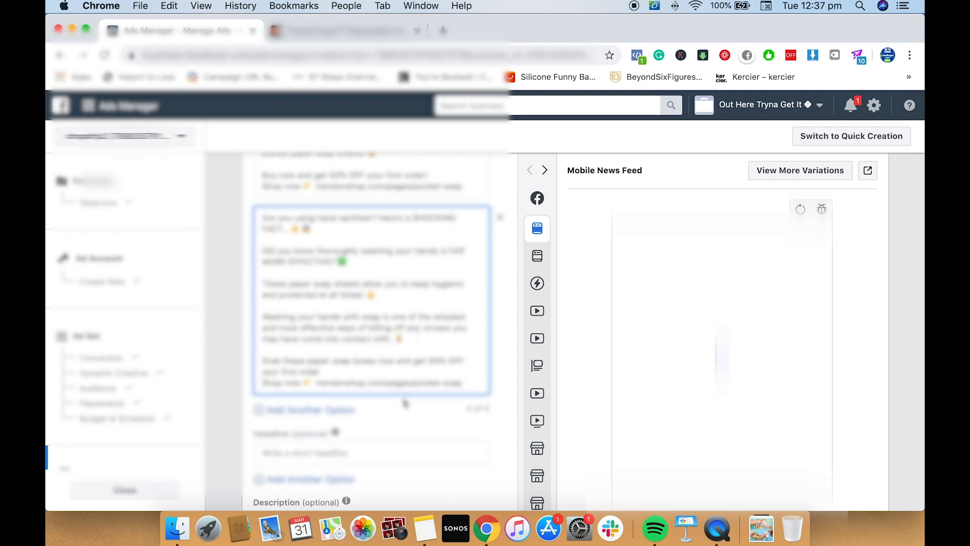
Add a fifth Primary Text option and fill it with the Notes copy starting "DID YOU KNOW?"
{"action": "left_click", "coordinate": [339, 413]}
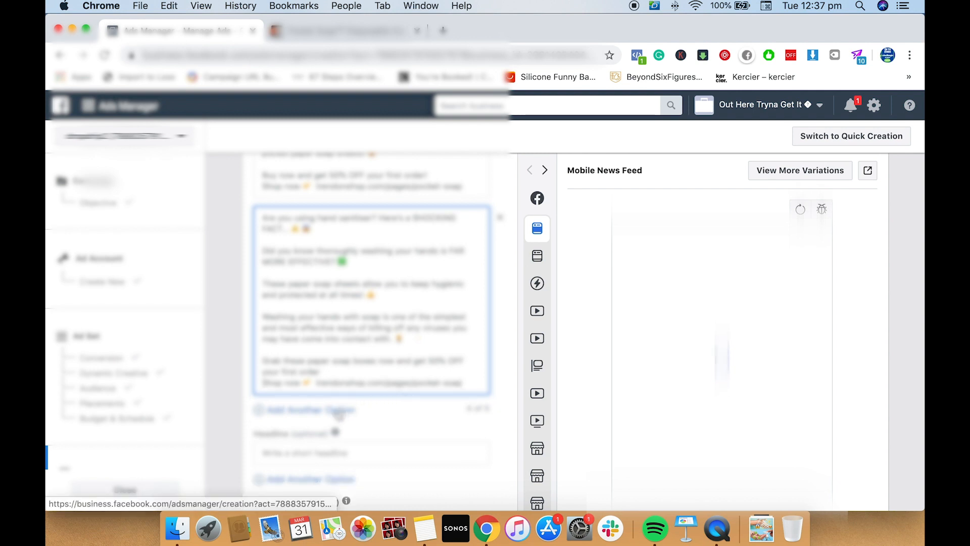
{"action": "left_click", "coordinate": [425, 528]}
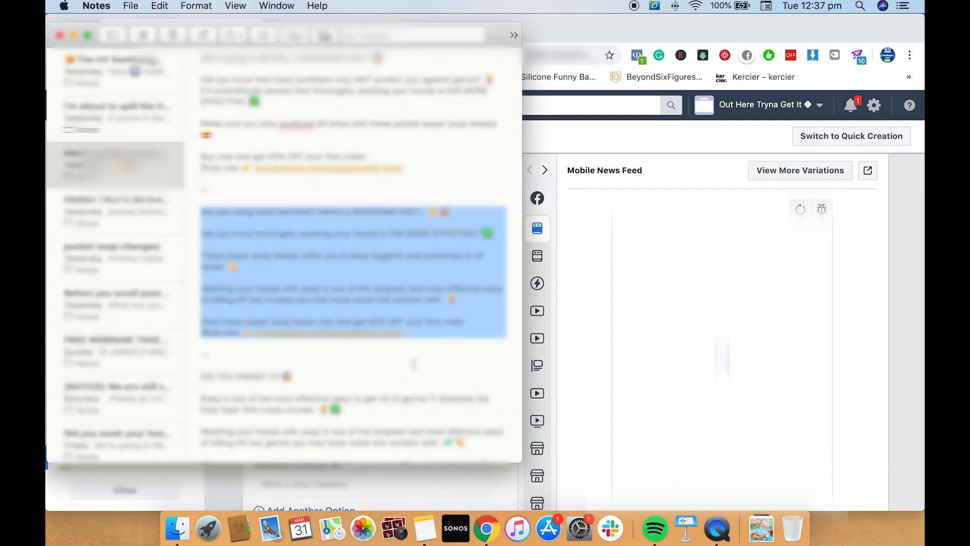
{"action": "scroll", "coordinate": [354, 253], "scroll_direction": "down", "scroll_amount": 3}
{"action": "left_click_drag", "start_coordinate": [201, 264], "coordinate": [450, 399]}
{"action": "key", "text": "super+c"}
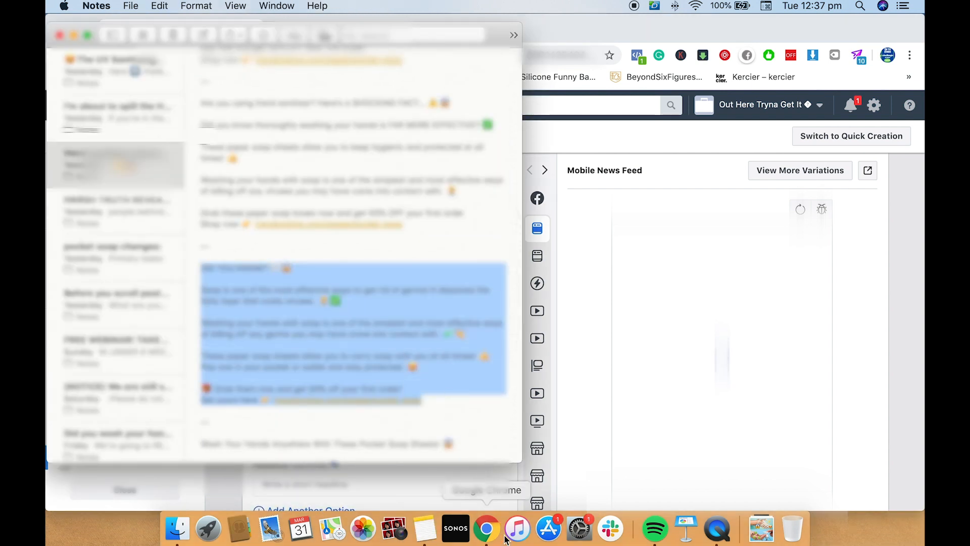
{"action": "left_click", "coordinate": [486, 526]}
{"action": "scroll", "coordinate": [383, 375], "scroll_direction": "down", "scroll_amount": 2}
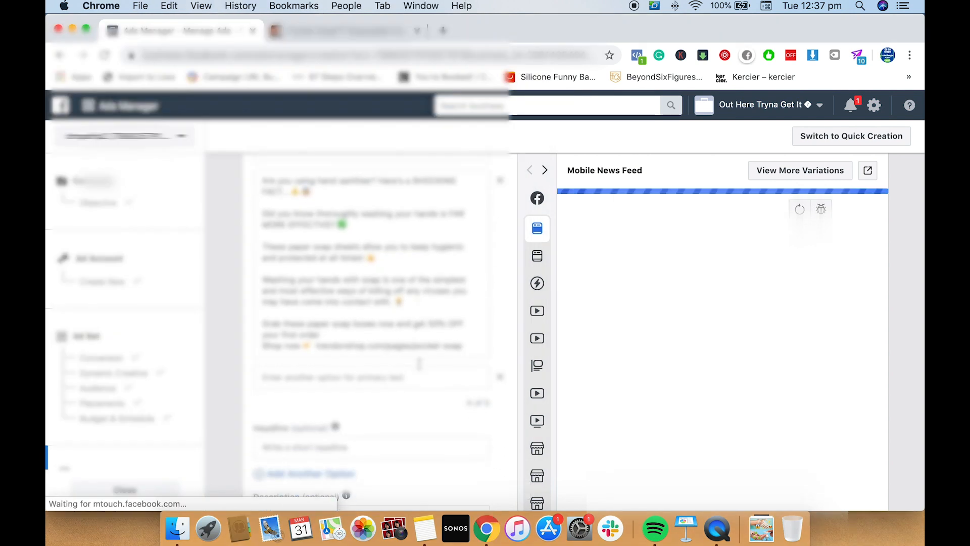
{"action": "left_click", "coordinate": [374, 372]}
{"action": "key", "text": "super+v"}
{"action": "scroll", "coordinate": [351, 364], "scroll_direction": "down", "scroll_amount": 5}
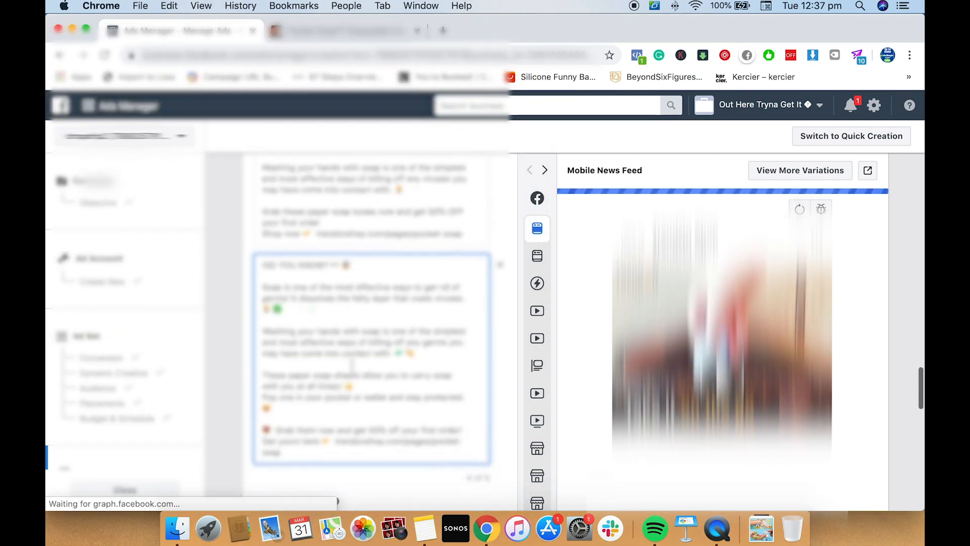
{"action": "scroll", "coordinate": [353, 360], "scroll_direction": "down", "scroll_amount": 1}
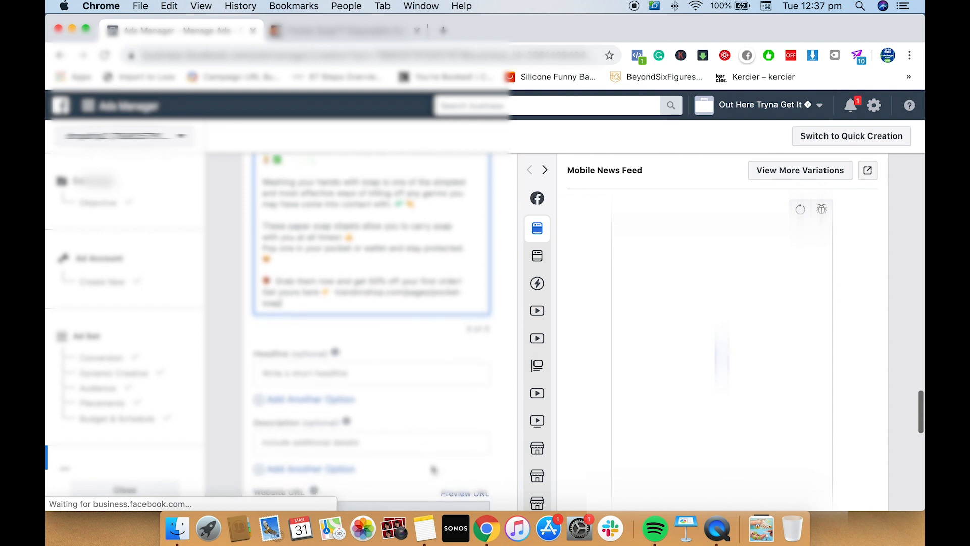
Copy "Wash Your Hands Anywhere With These Pocket Soap Sheets!" with its emoji from Notes into the ad's first Headline option
{"action": "left_click", "coordinate": [425, 529]}
{"action": "scroll", "coordinate": [381, 337], "scroll_direction": "down", "scroll_amount": 5}
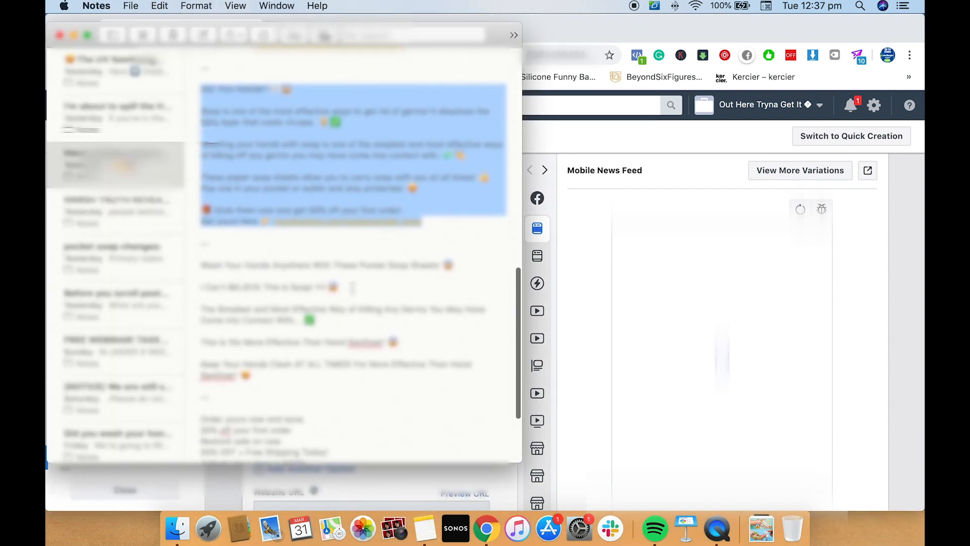
{"action": "triple_click", "coordinate": [383, 265]}
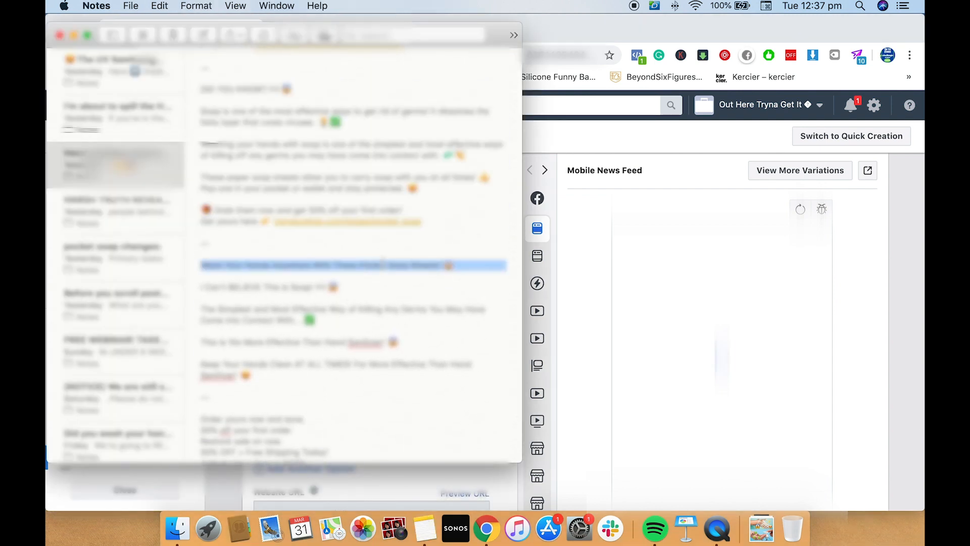
{"action": "left_click", "coordinate": [486, 529]}
{"action": "left_click", "coordinate": [407, 374]}
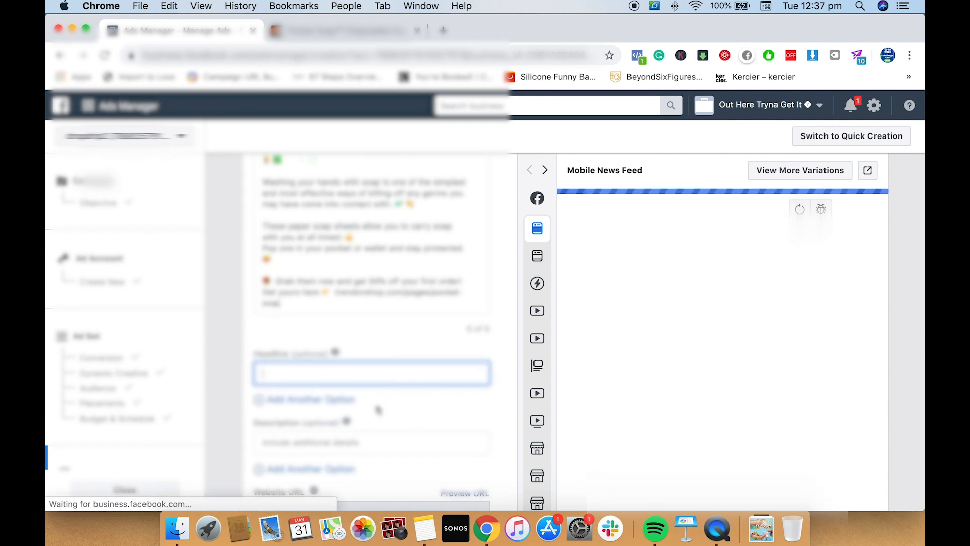
{"action": "key", "text": "super+v"}
{"action": "scroll", "coordinate": [375, 407], "scroll_direction": "down", "scroll_amount": 1}
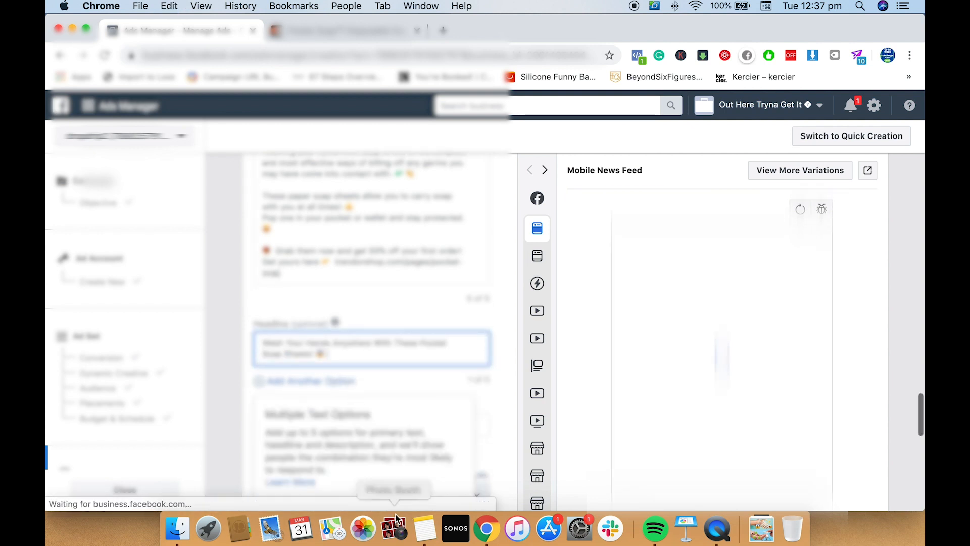
Add a second Headline option and fill it with the Notes line starting "I Can't BELIEVE This Is Soap!"
{"action": "key", "text": "super+Tab"}
{"action": "scroll", "coordinate": [277, 259], "scroll_direction": "down", "scroll_amount": 1}
{"action": "triple_click", "coordinate": [277, 256]}
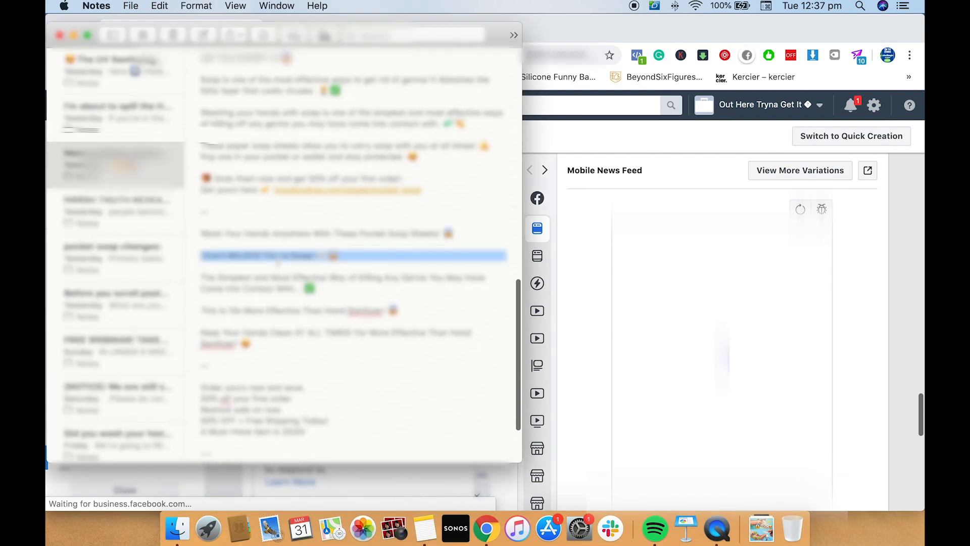
{"action": "left_click", "coordinate": [486, 528]}
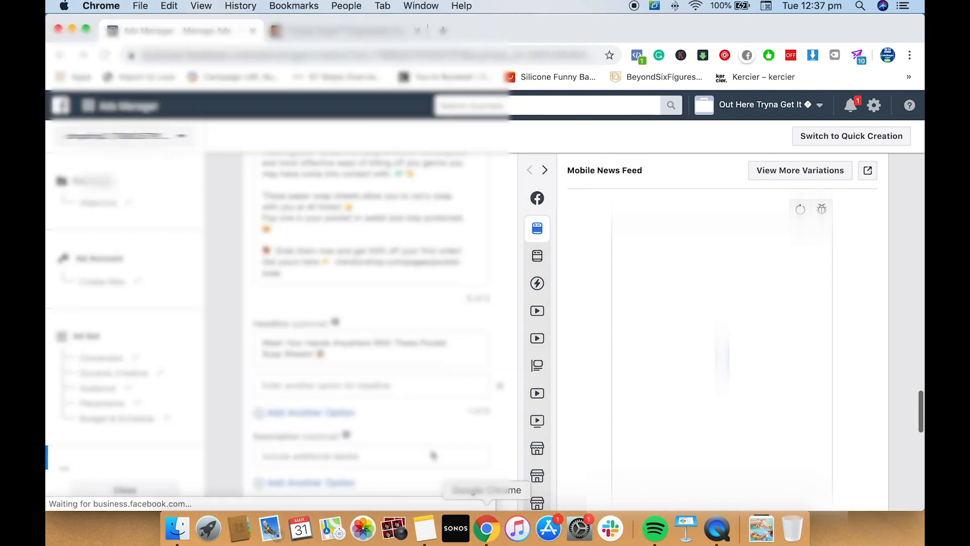
{"action": "left_click", "coordinate": [387, 387]}
{"action": "key", "text": "super+v"}
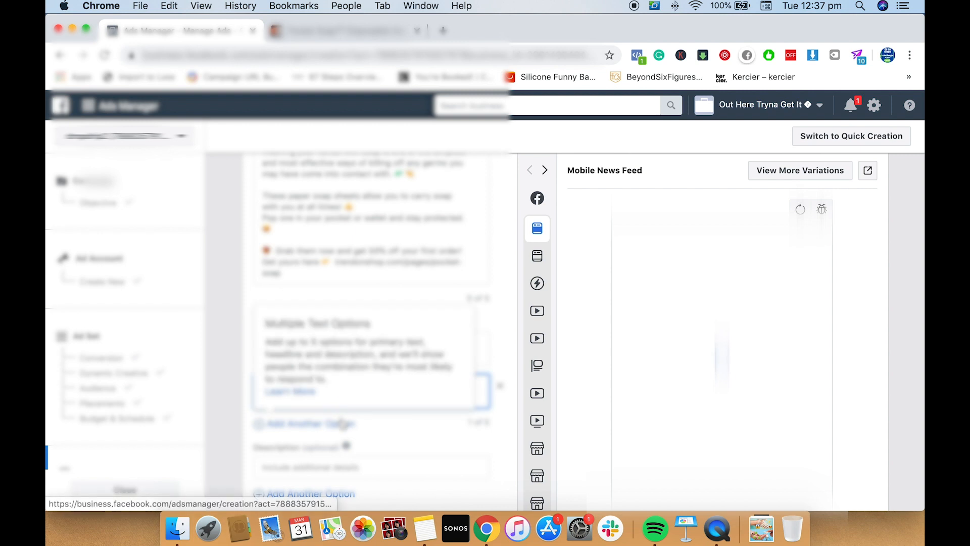
Add a third Headline option and fill it with the Notes line starting "The Simplest and Most Effective Way of Killing Any Germs"
{"action": "left_click", "coordinate": [426, 528]}
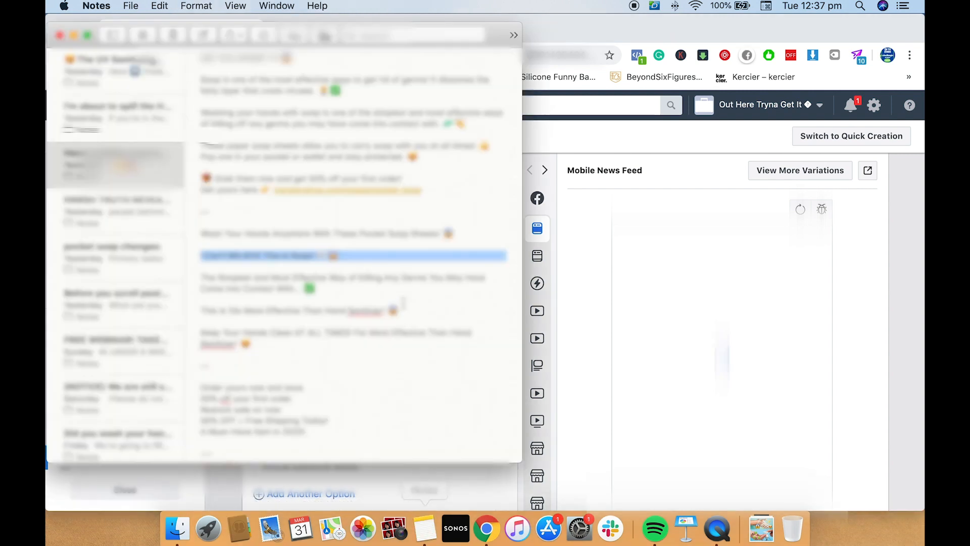
{"action": "scroll", "coordinate": [402, 300], "scroll_direction": "down", "scroll_amount": 2}
{"action": "triple_click", "coordinate": [248, 238]}
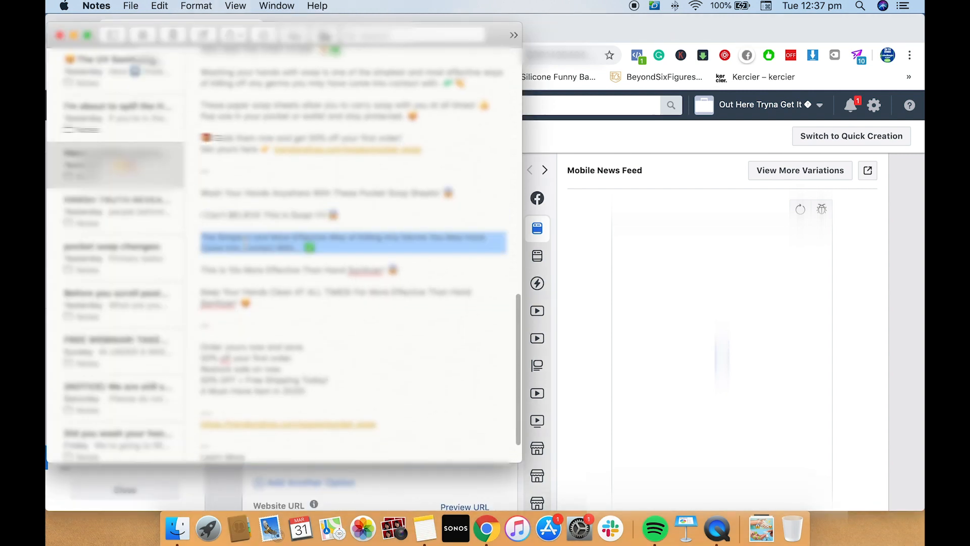
{"action": "left_click", "coordinate": [486, 528]}
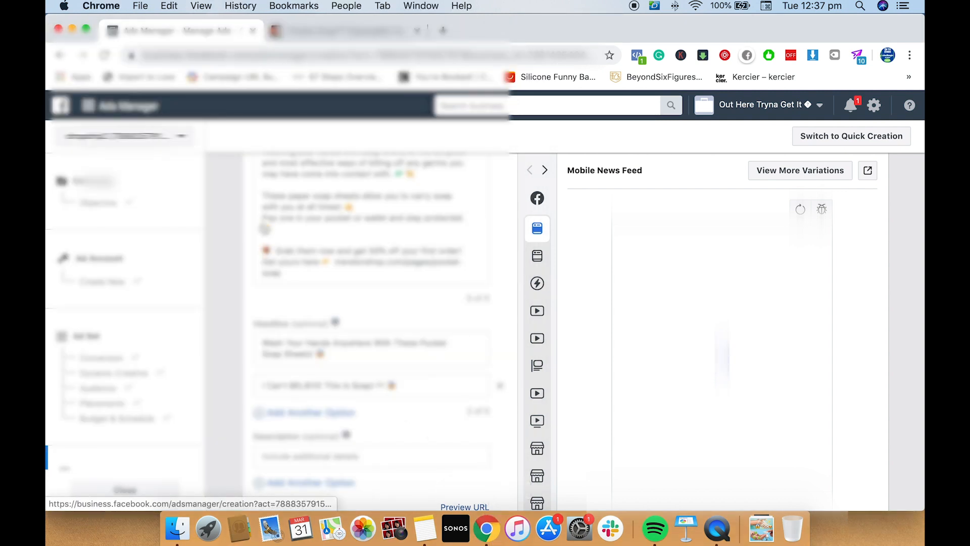
{"action": "left_click", "coordinate": [343, 413]}
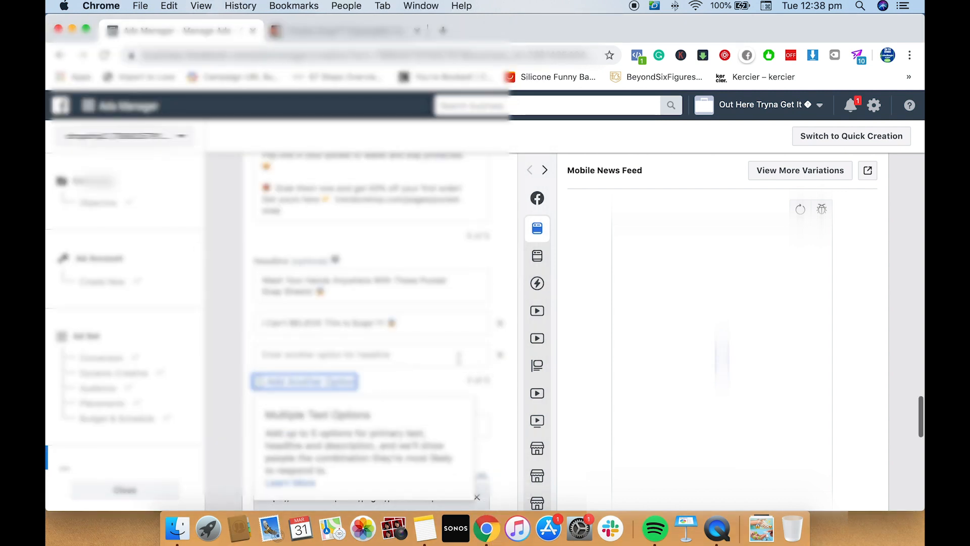
{"action": "left_click", "coordinate": [459, 357]}
{"action": "key", "text": "super+v"}
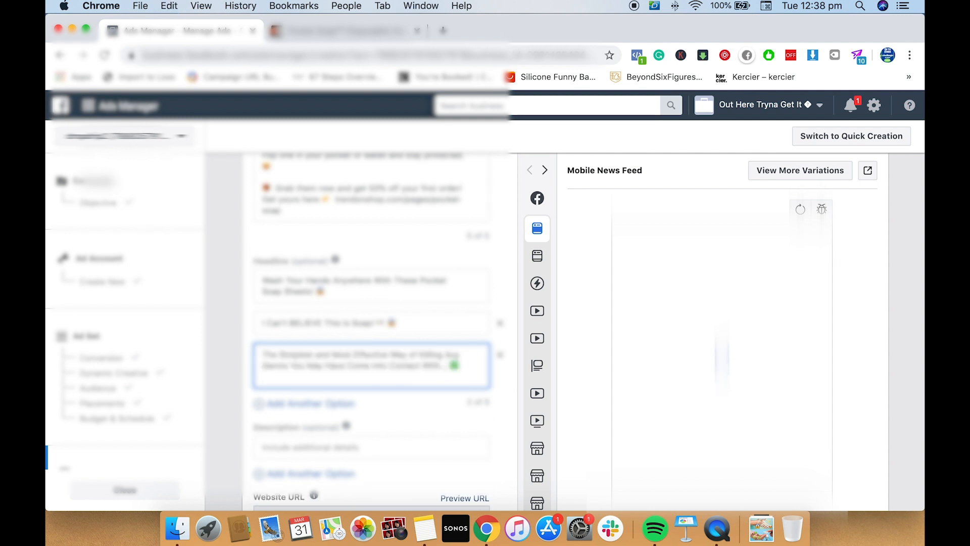
Add a fourth Headline option and fill it with the Notes line "This Is 10x More Effective Than Hand Sanitizer!" and its emoji
{"action": "left_click", "coordinate": [426, 529]}
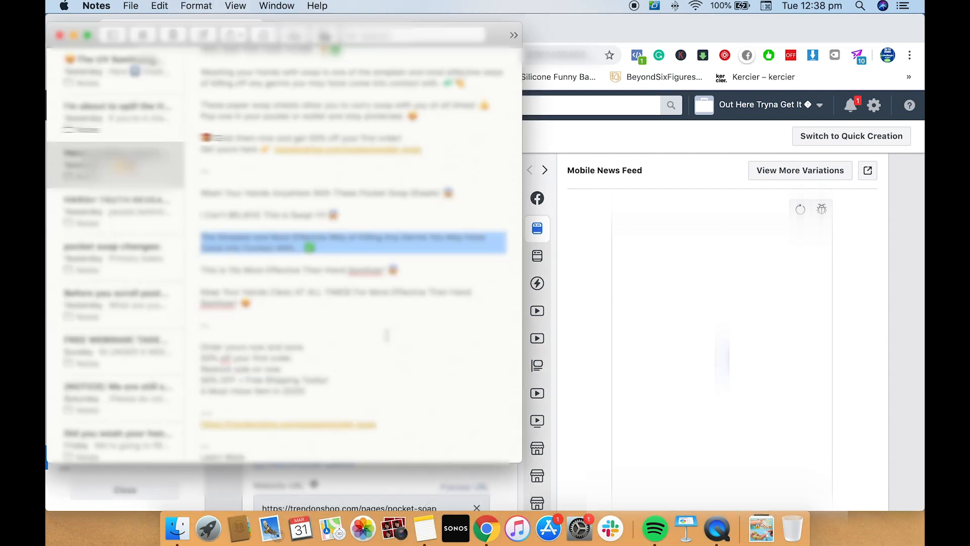
{"action": "triple_click", "coordinate": [345, 276]}
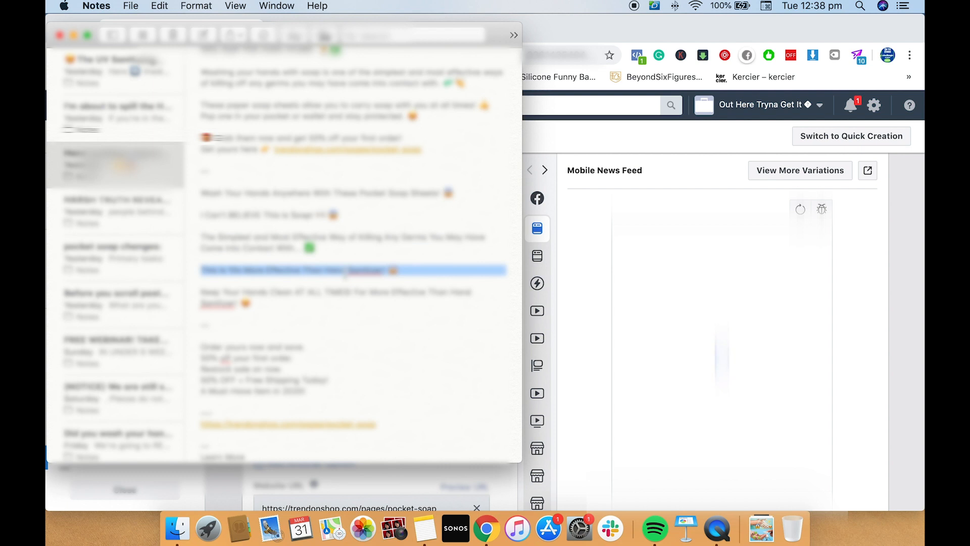
{"action": "left_click", "coordinate": [486, 529]}
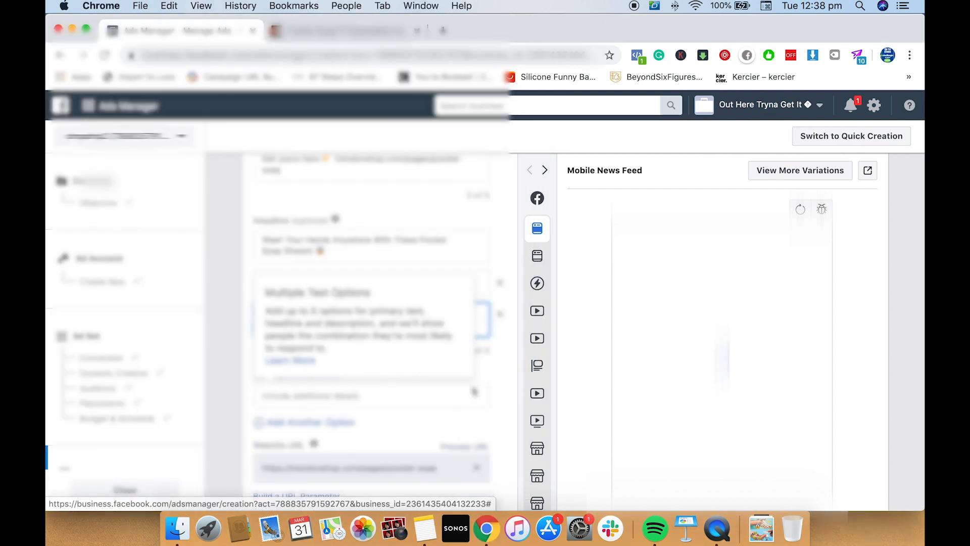
{"action": "type", "text": "This Is 10x More Effective Than Hand Sanitizer! 🧼"}
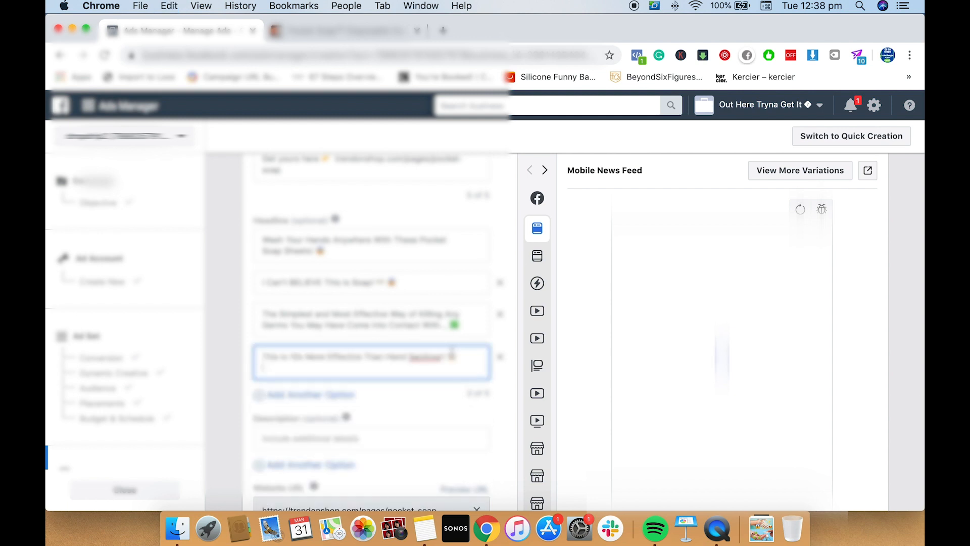
Add a fifth Headline option with the Notes line starting "Keep Your Hands Clean AT ALL TIMES", without a trailing blank line
{"action": "left_click", "coordinate": [425, 527]}
{"action": "triple_click", "coordinate": [355, 298]}
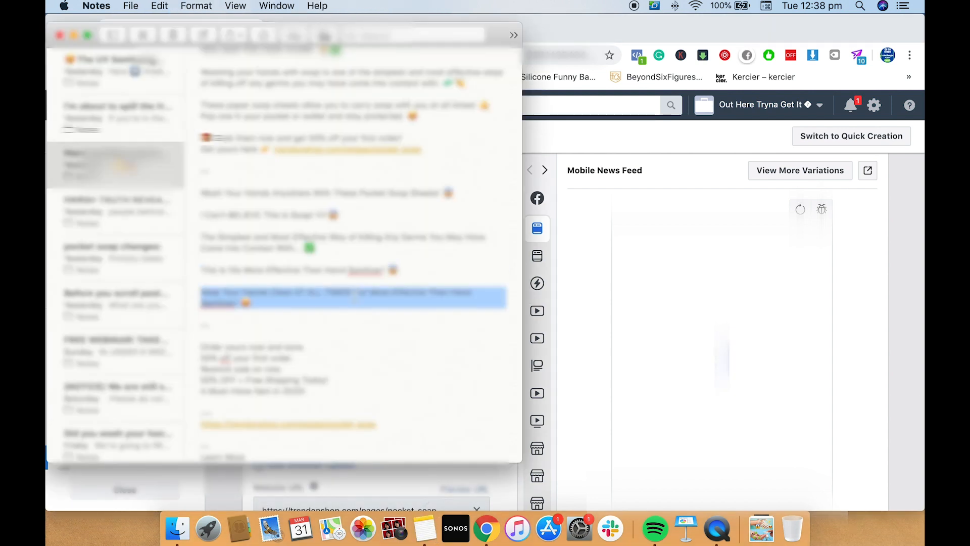
{"action": "left_click", "coordinate": [487, 528]}
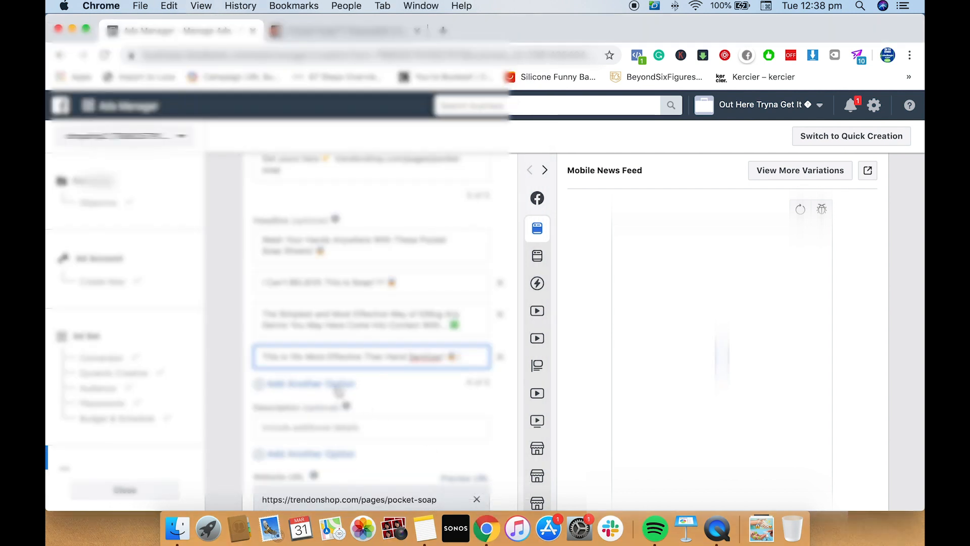
{"action": "left_click", "coordinate": [344, 388]}
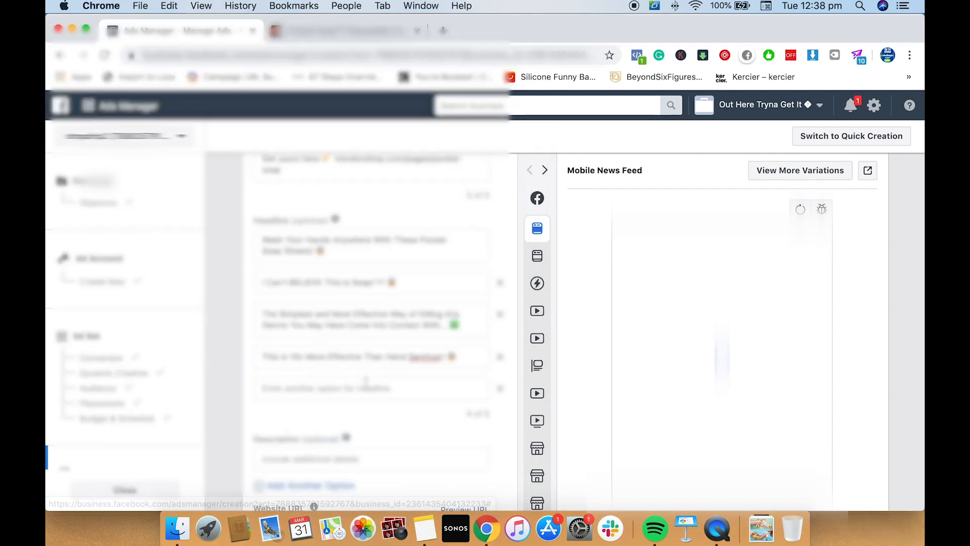
{"action": "key", "text": "super+v"}
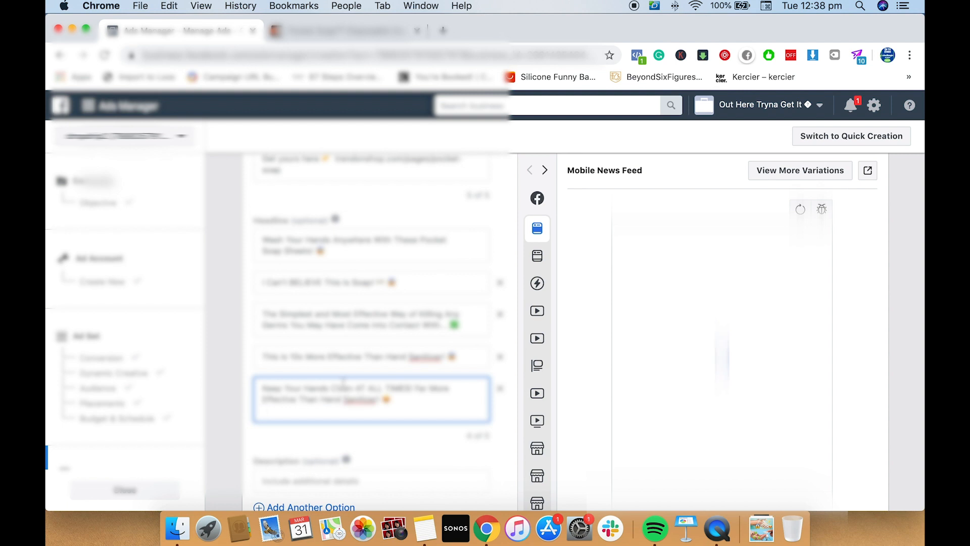
{"action": "key", "text": "BackSpace"}
{"action": "scroll", "coordinate": [394, 485], "scroll_direction": "down", "scroll_amount": 1}
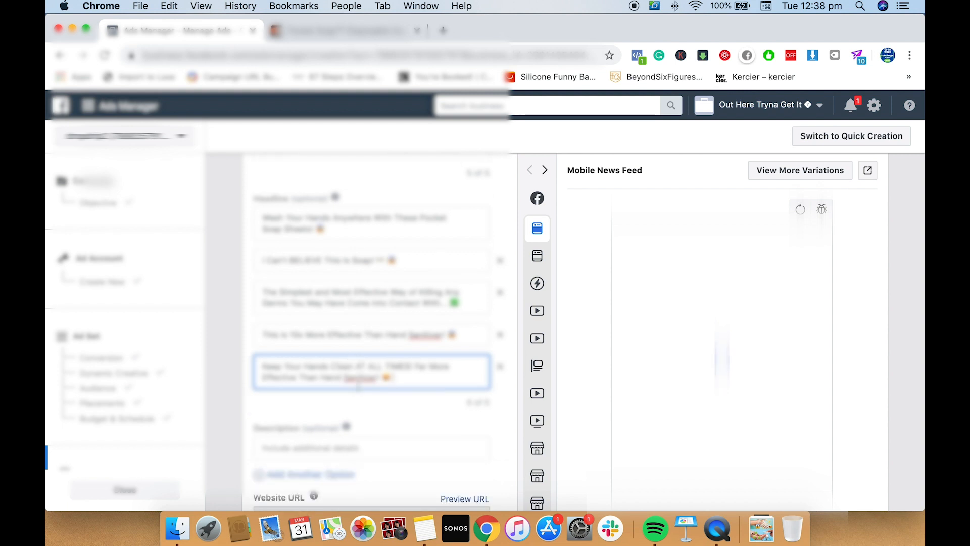
Copy the line "Order yours now and save." from Notes into the ad's first Description option
{"action": "left_click", "coordinate": [430, 529]}
{"action": "scroll", "coordinate": [303, 278], "scroll_direction": "down", "scroll_amount": 2}
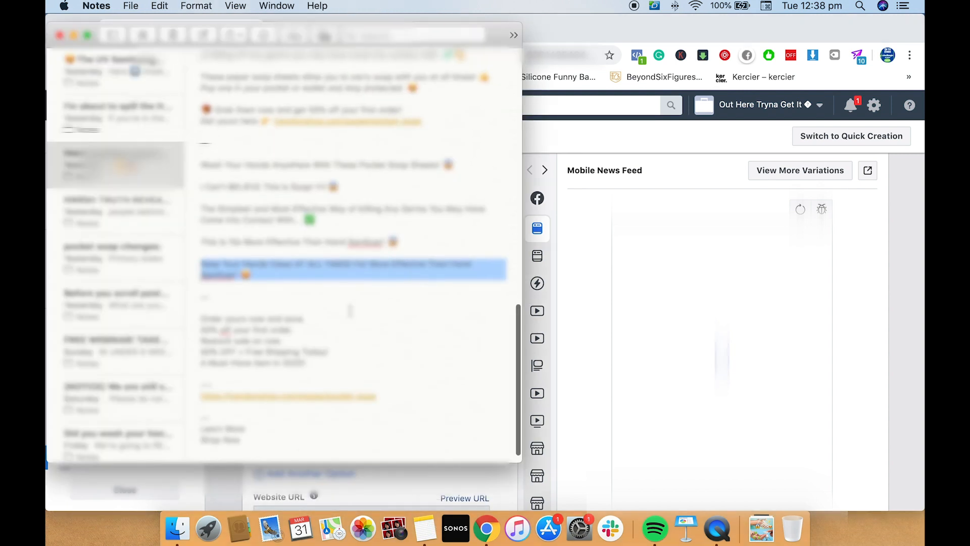
{"action": "triple_click", "coordinate": [278, 317]}
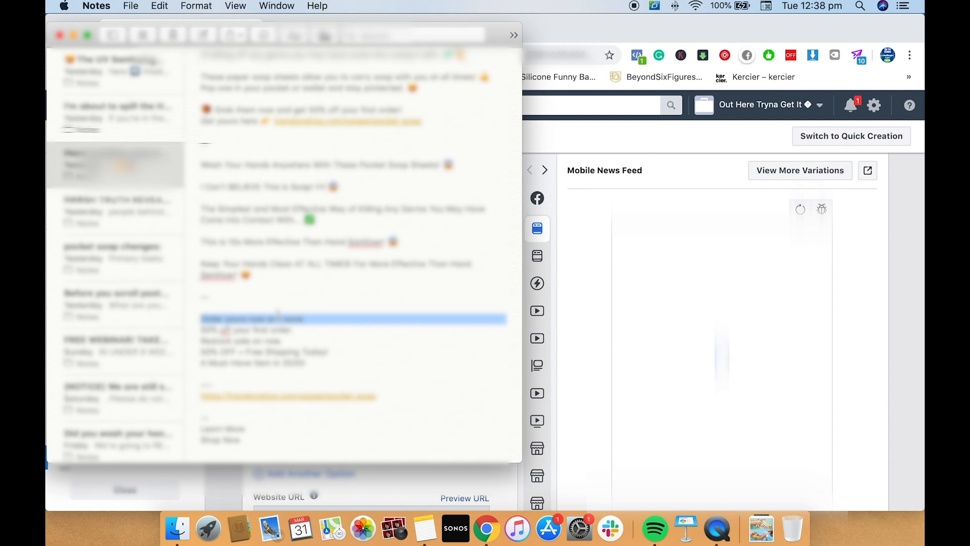
{"action": "left_click", "coordinate": [486, 528]}
{"action": "left_click", "coordinate": [371, 446]}
{"action": "type", "text": "Order yours now and save."}
{"action": "scroll", "coordinate": [406, 440], "scroll_direction": "down", "scroll_amount": 1}
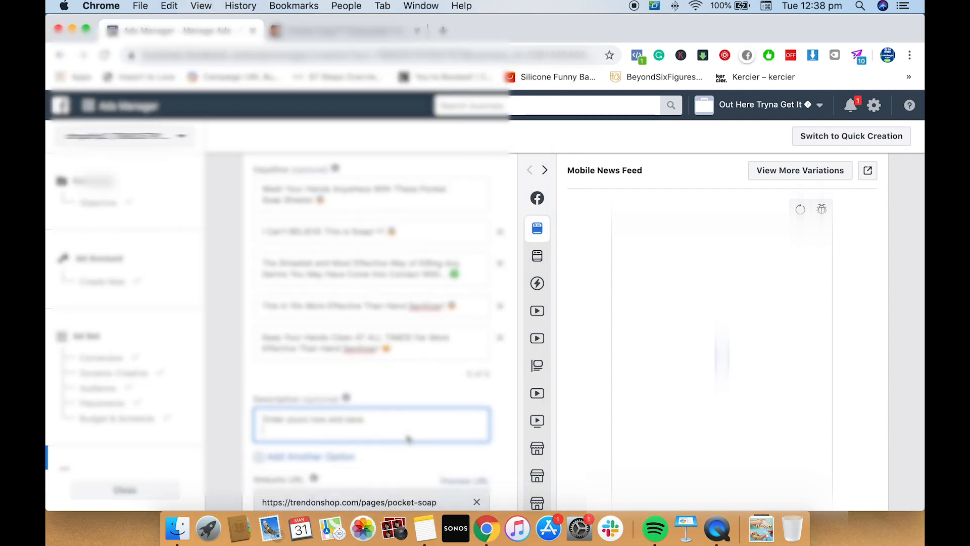
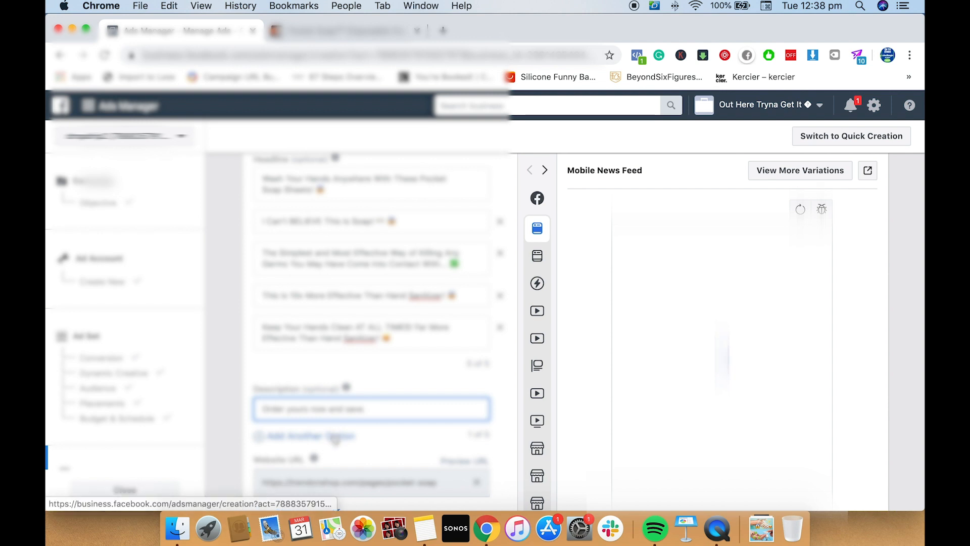
Add a second Description option with the Notes line "50% off your first order.", without a trailing blank line
{"action": "left_click", "coordinate": [335, 437]}
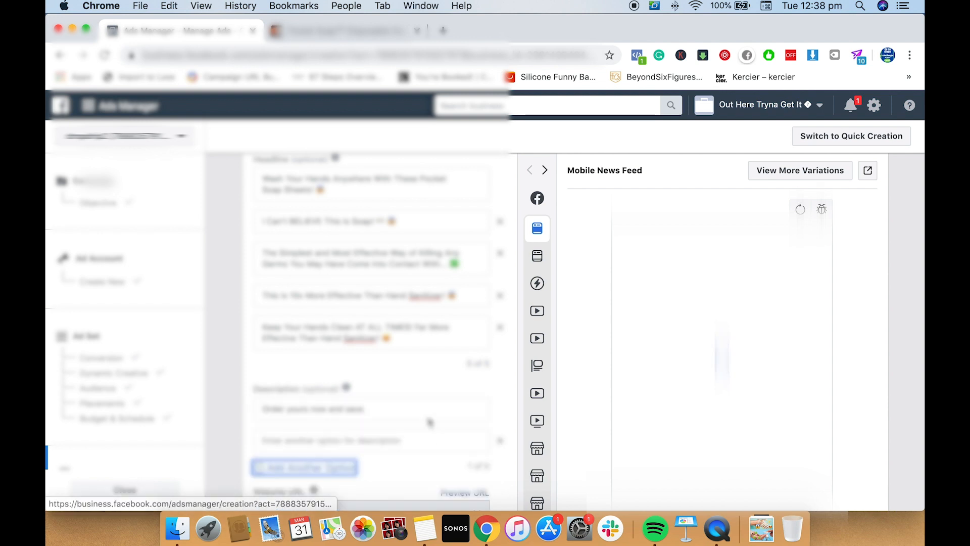
{"action": "left_click", "coordinate": [424, 528]}
{"action": "triple_click", "coordinate": [334, 331]}
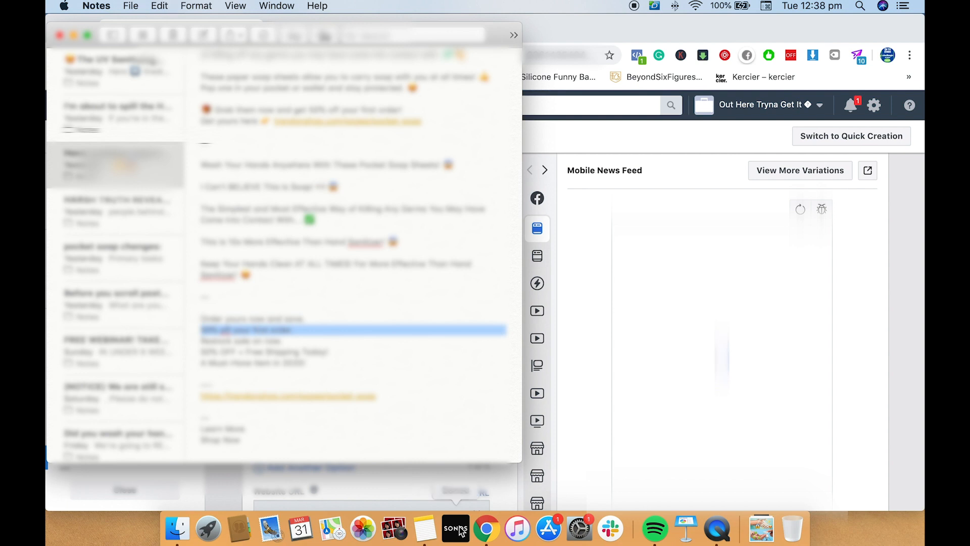
{"action": "left_click", "coordinate": [487, 528]}
{"action": "left_click", "coordinate": [350, 438]}
{"action": "type", "text": "50% off your first order"}
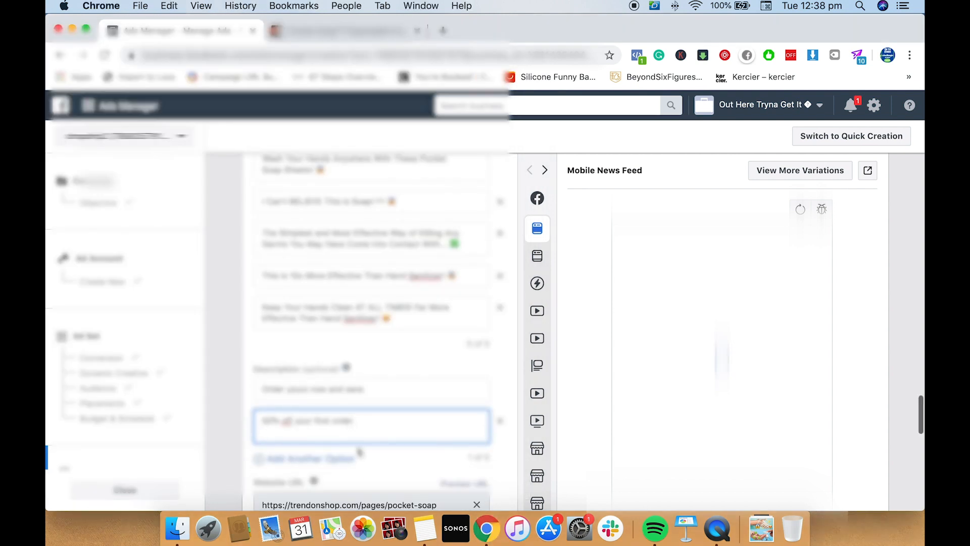
{"action": "scroll", "coordinate": [359, 451], "scroll_direction": "down", "scroll_amount": 1}
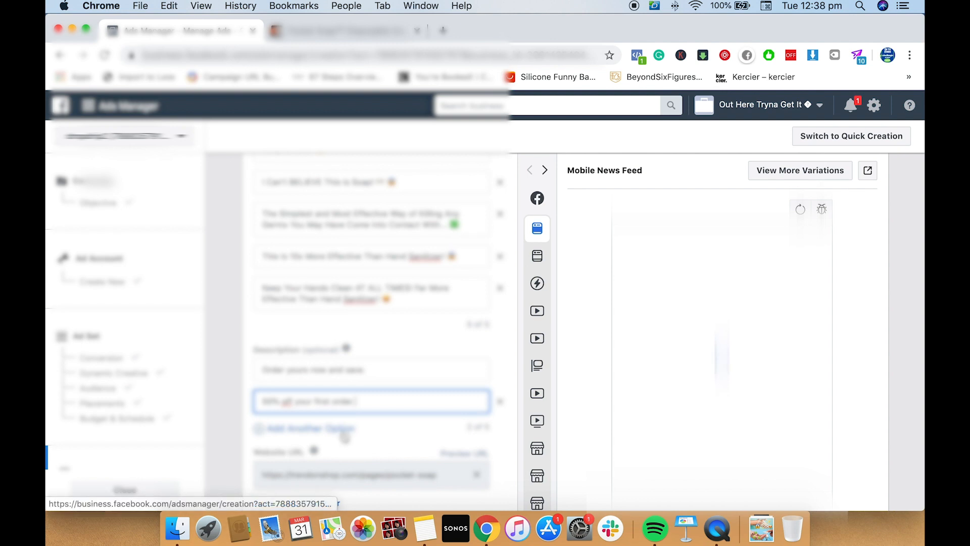
Add a third Description option and fill it with the Notes line "Restock sale on now."
{"action": "left_click", "coordinate": [429, 532]}
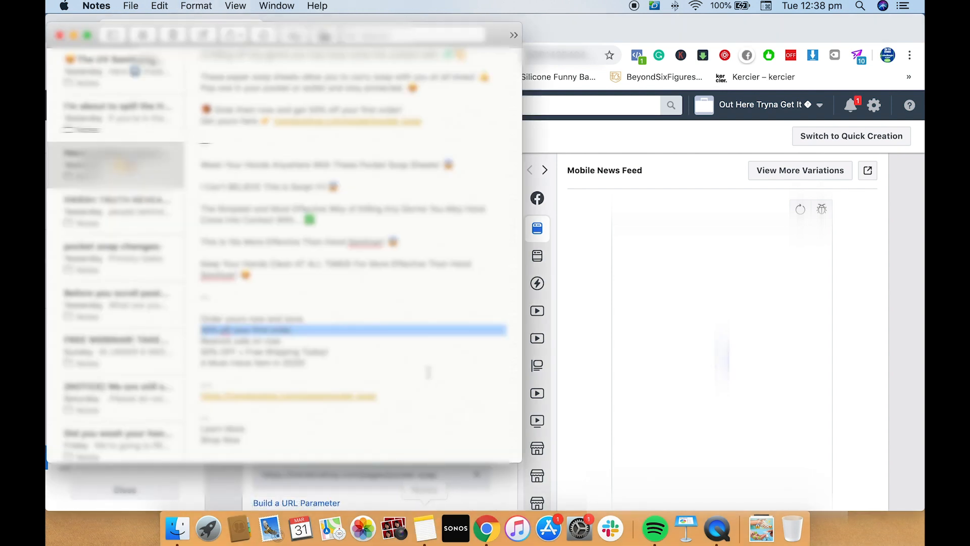
{"action": "triple_click", "coordinate": [254, 342]}
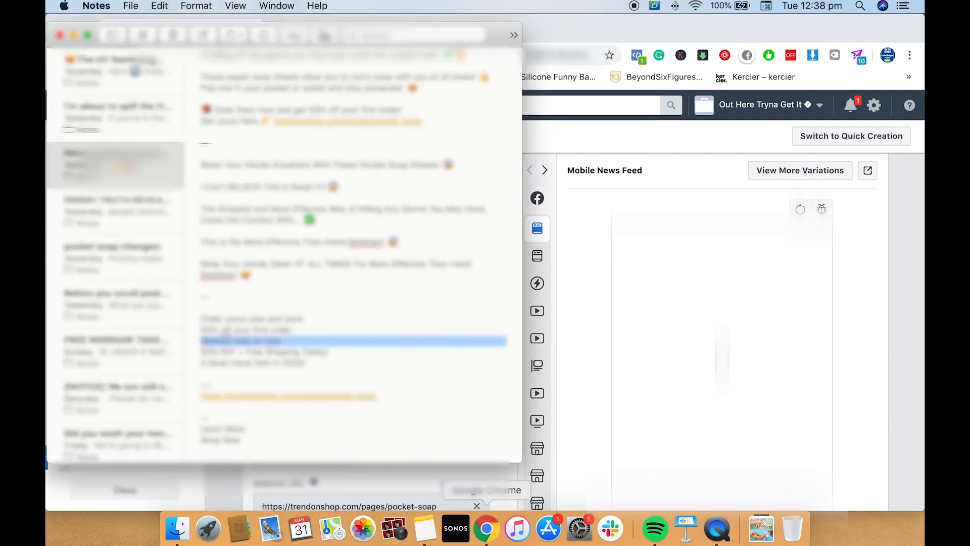
{"action": "left_click", "coordinate": [486, 528]}
{"action": "scroll", "coordinate": [437, 424], "scroll_direction": "down", "scroll_amount": 2}
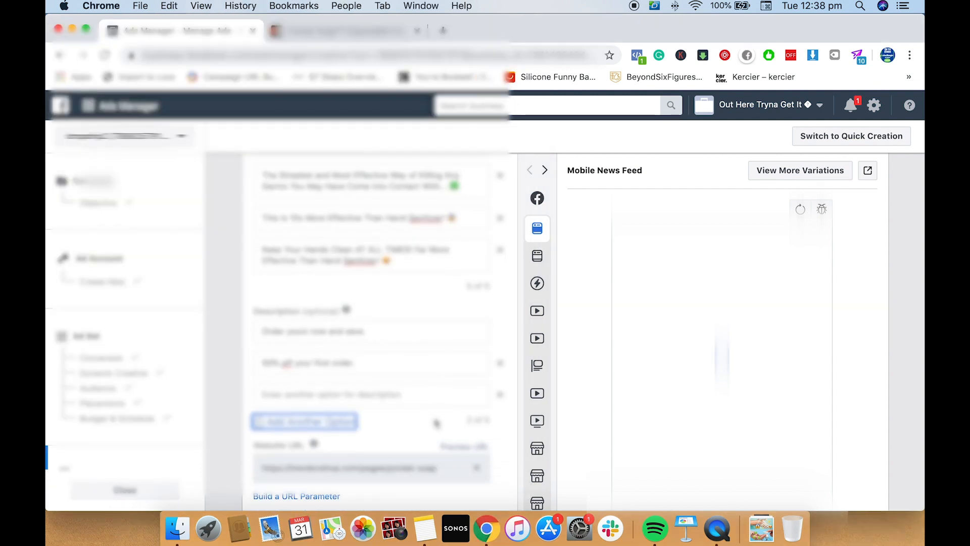
{"action": "left_click", "coordinate": [397, 394]}
{"action": "key", "text": "super+v"}
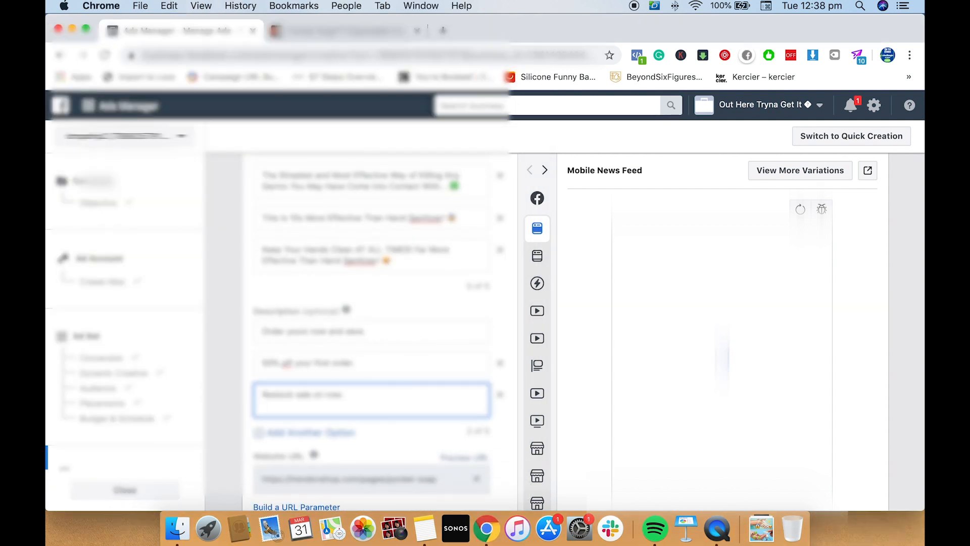
Add a fourth Description option and fill it with the Notes line "50% OFF + Free Shipping Today!"
{"action": "left_click", "coordinate": [425, 529]}
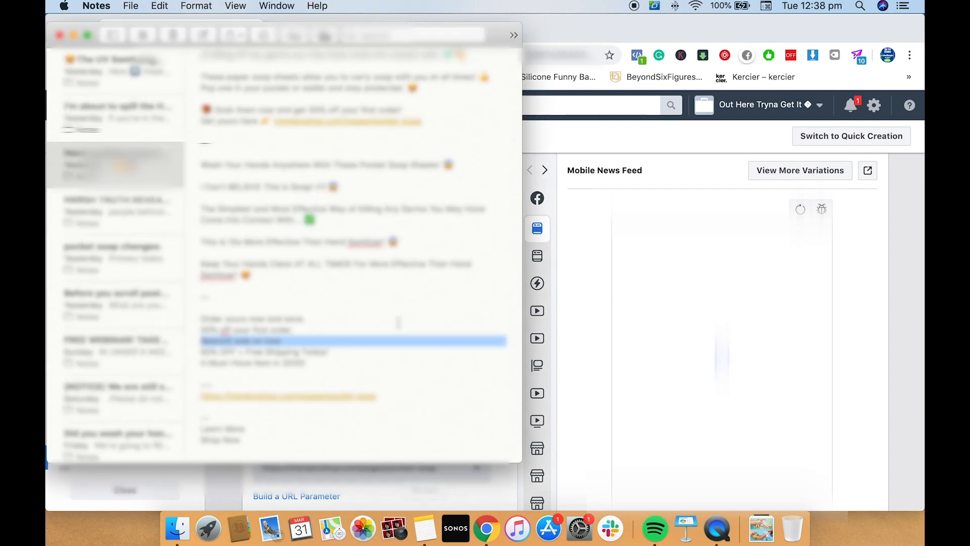
{"action": "triple_click", "coordinate": [295, 352]}
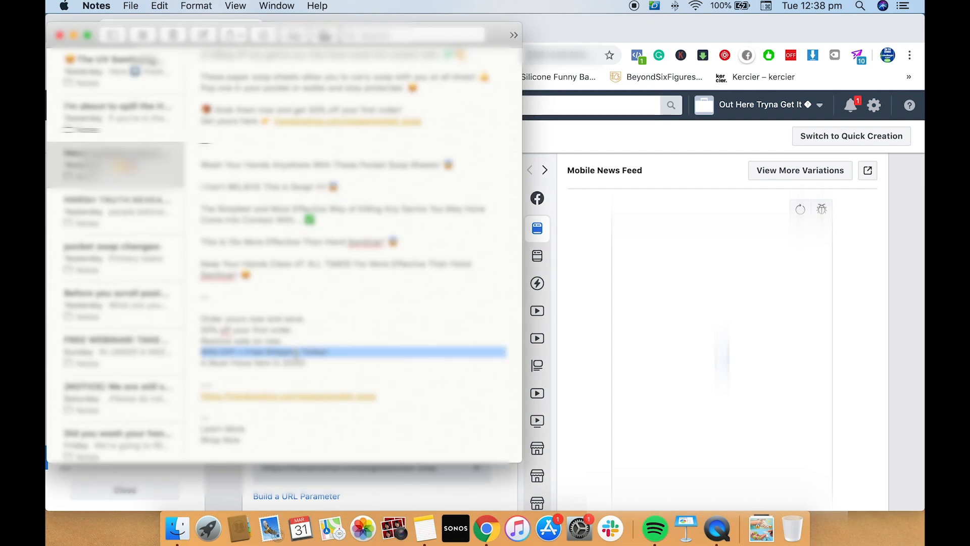
{"action": "left_click", "coordinate": [486, 528]}
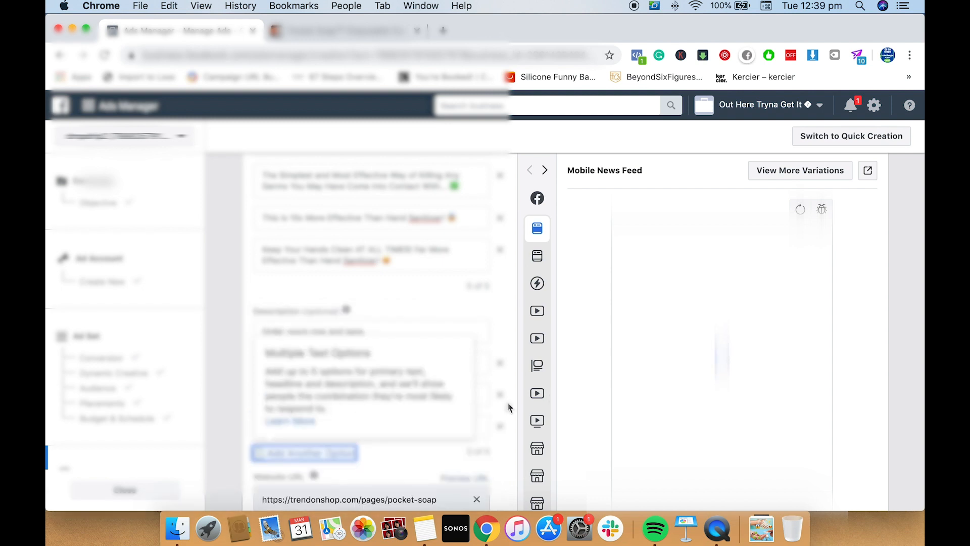
{"action": "left_click", "coordinate": [431, 426]}
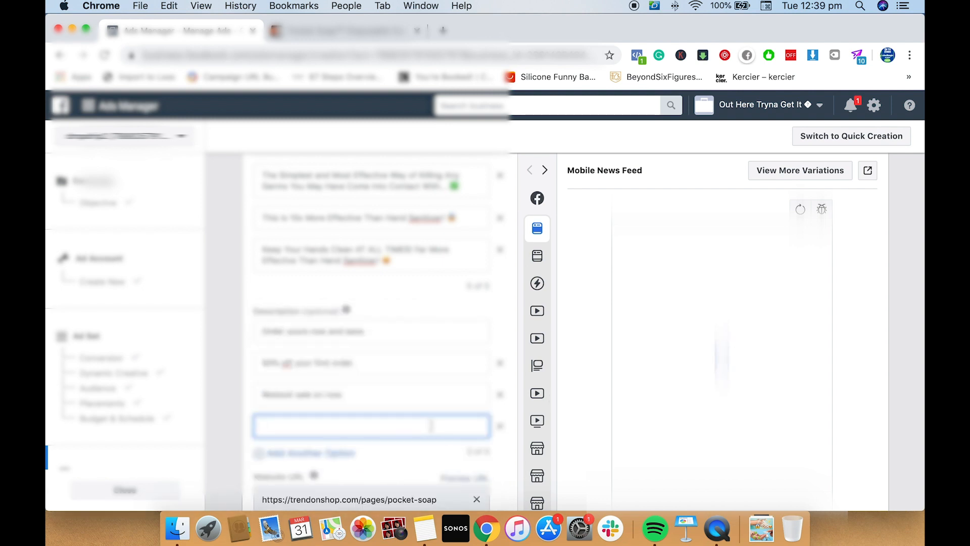
{"action": "type", "text": "50% OFF + Free Shipping Today!"}
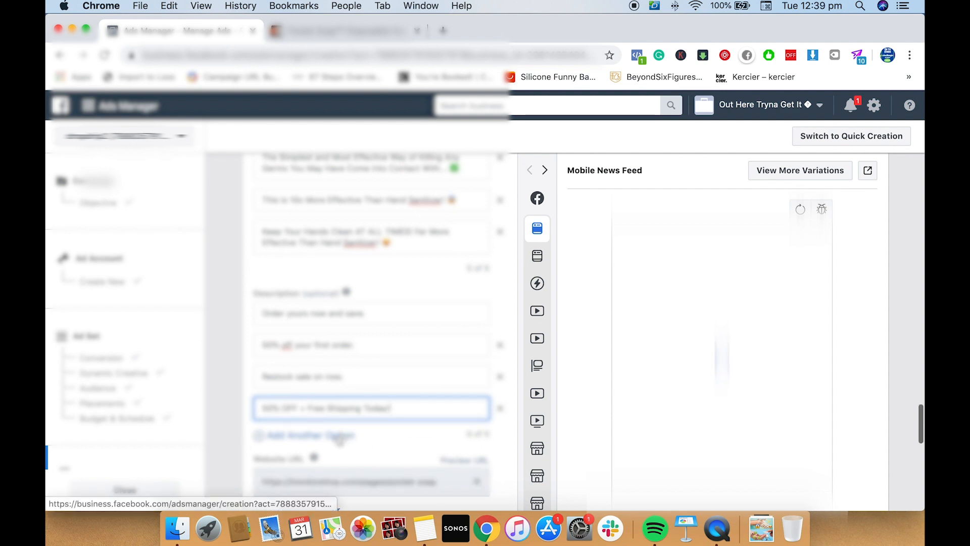
Add a fifth Description option with the Notes line "A Must-Have Item in 2020!", without a trailing blank line
{"action": "left_click", "coordinate": [424, 528]}
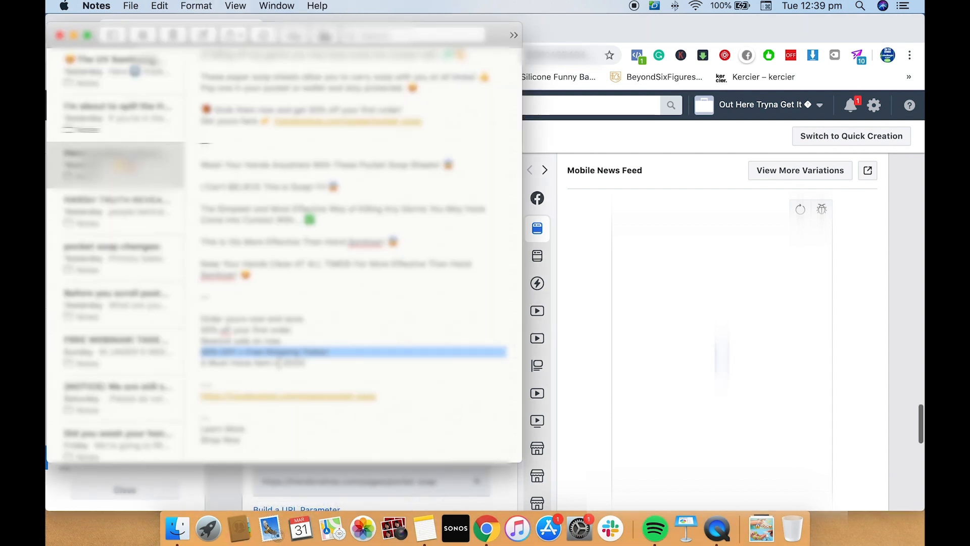
{"action": "triple_click", "coordinate": [278, 363]}
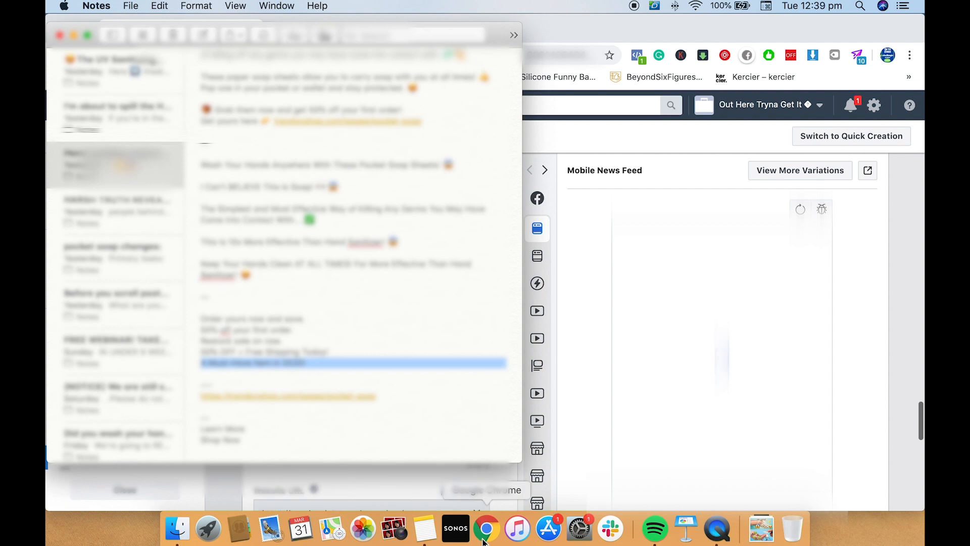
{"action": "left_click", "coordinate": [486, 528]}
{"action": "left_click", "coordinate": [413, 441]}
{"action": "type", "text": "A Must-Have Item in 2020"}
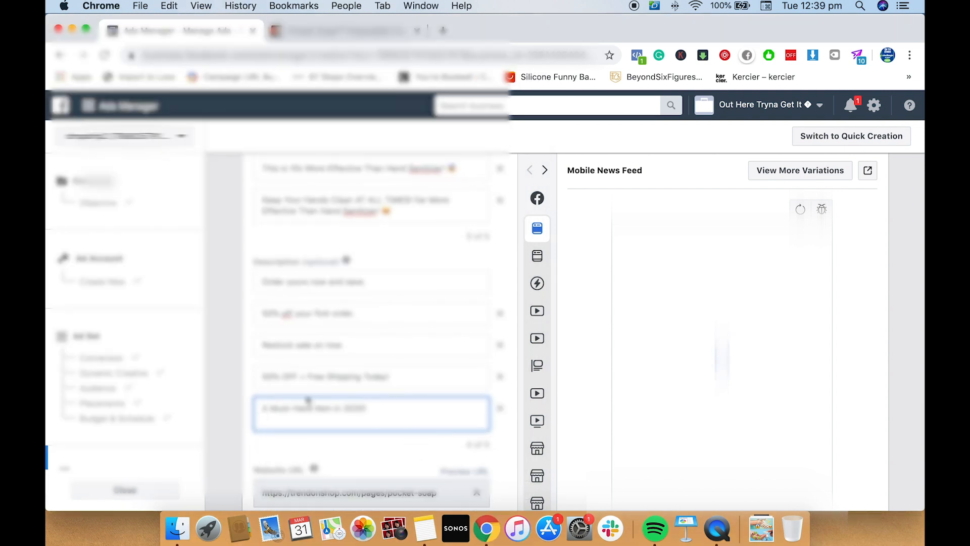
{"action": "key", "text": "BackSpace"}
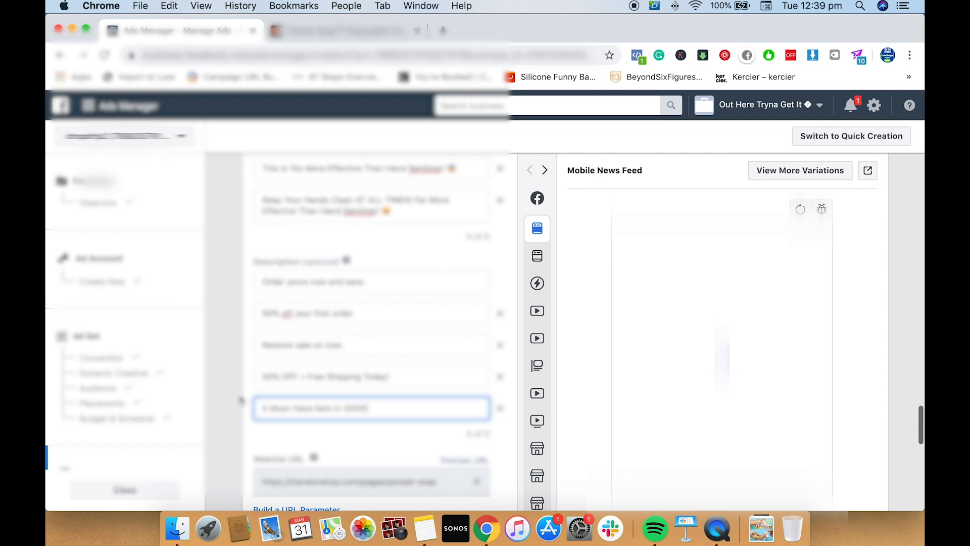
{"action": "left_click", "coordinate": [241, 400]}
Review the ad's Description, Headline and Primary Text options for mistakes
{"action": "scroll", "coordinate": [240, 399], "scroll_direction": "down", "scroll_amount": 4}
{"action": "scroll", "coordinate": [237, 400], "scroll_direction": "up", "scroll_amount": 5}
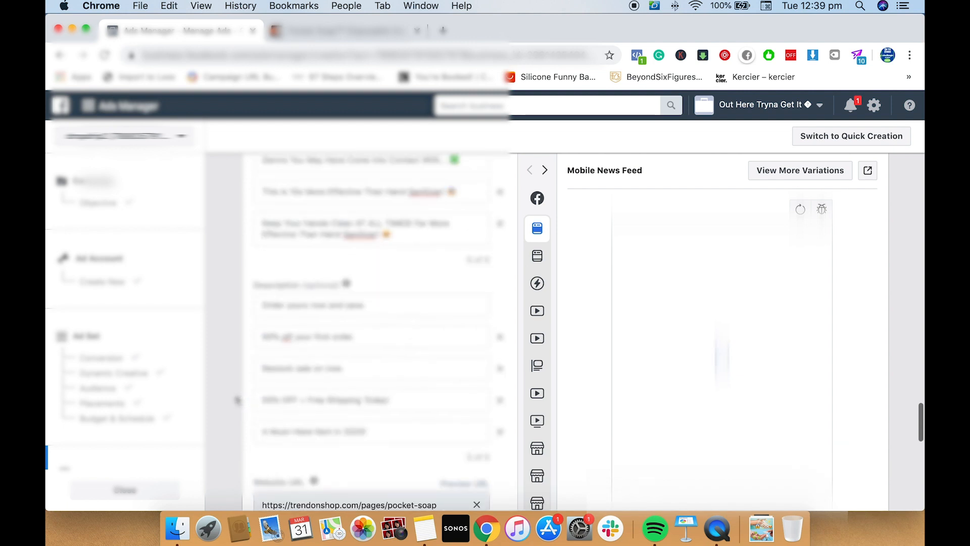
{"action": "scroll", "coordinate": [238, 400], "scroll_direction": "up", "scroll_amount": 10}
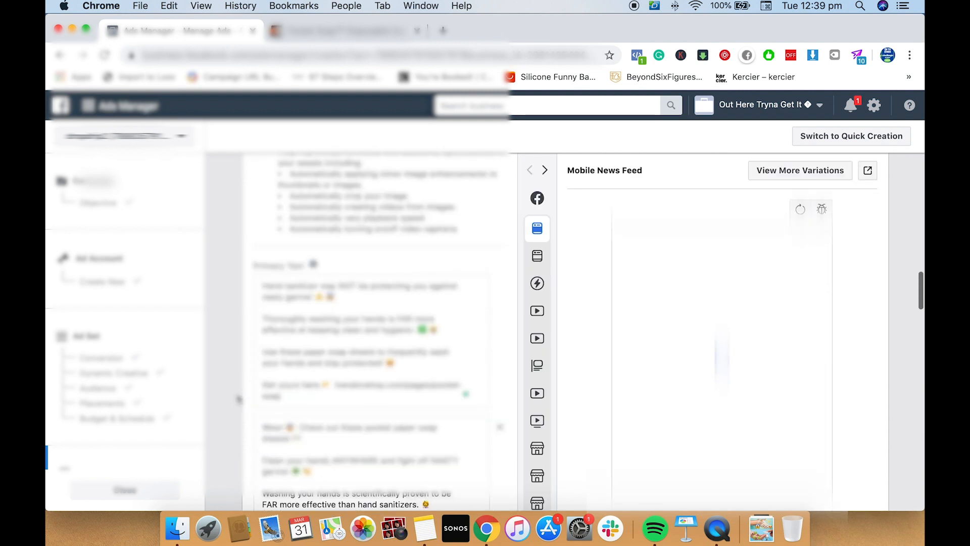
{"action": "scroll", "coordinate": [238, 399], "scroll_direction": "down", "scroll_amount": 2}
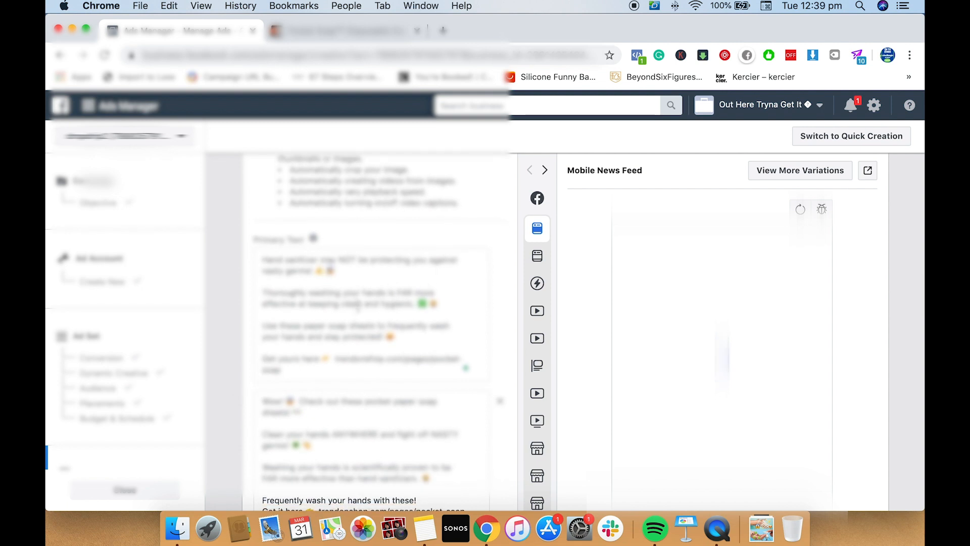
{"action": "scroll", "coordinate": [359, 308], "scroll_direction": "down", "scroll_amount": 1}
{"action": "scroll", "coordinate": [392, 349], "scroll_direction": "down", "scroll_amount": 5}
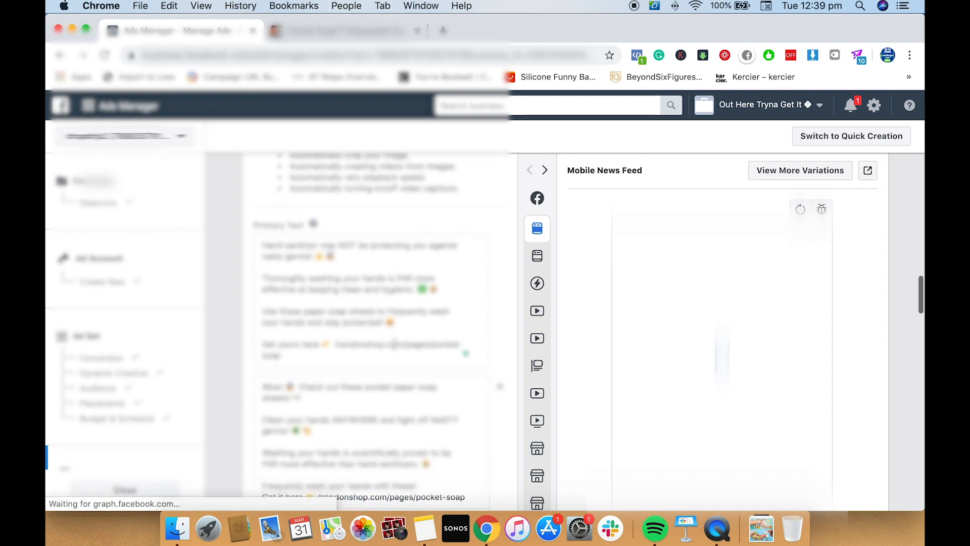
{"action": "scroll", "coordinate": [380, 357], "scroll_direction": "down", "scroll_amount": 4}
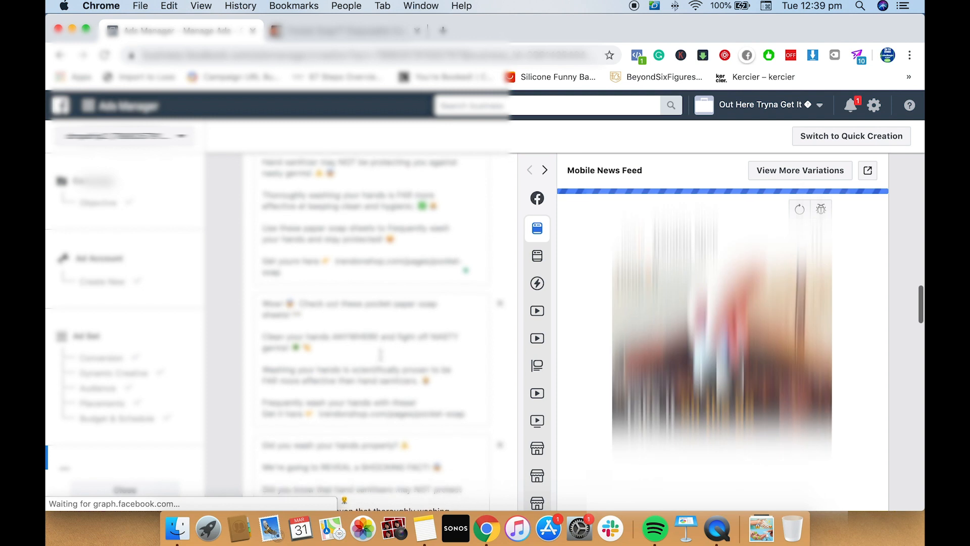
{"action": "scroll", "coordinate": [365, 353], "scroll_direction": "down", "scroll_amount": 2}
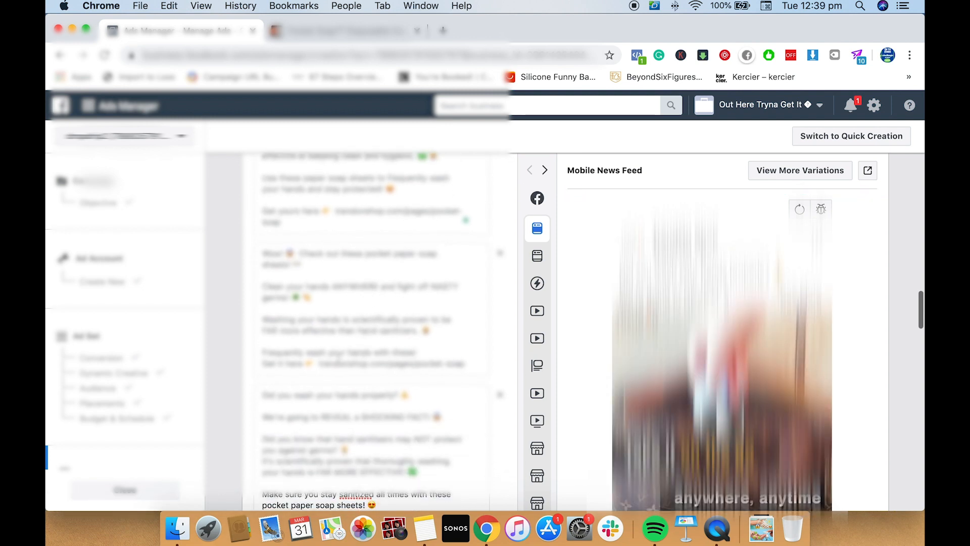
Check the trendonshop.com/pages/pocket-soap link from the second primary text in a new browser tab, and return to Ads Manager
{"action": "left_click", "coordinate": [318, 363]}
{"action": "left_click_drag", "start_coordinate": [363, 370], "coordinate": [451, 383]}
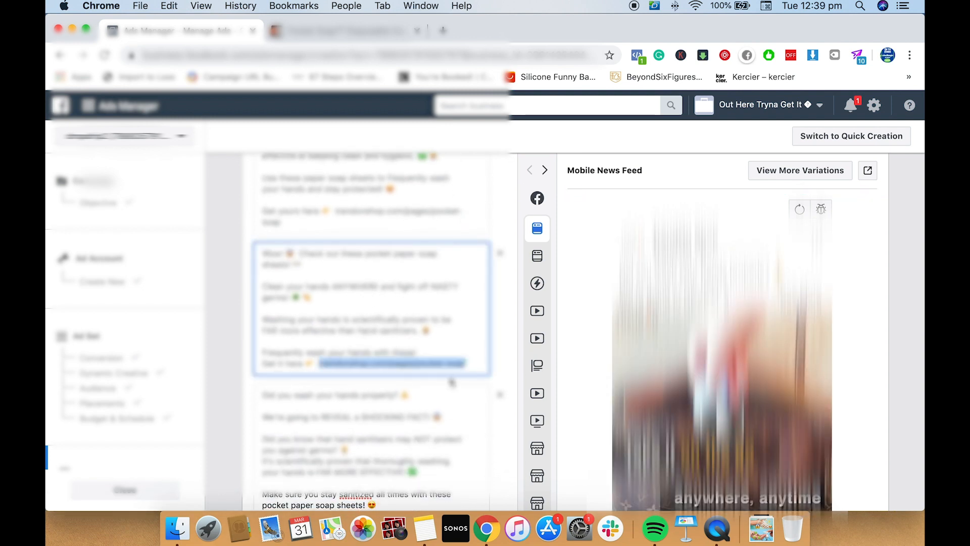
{"action": "key", "text": "super+c"}
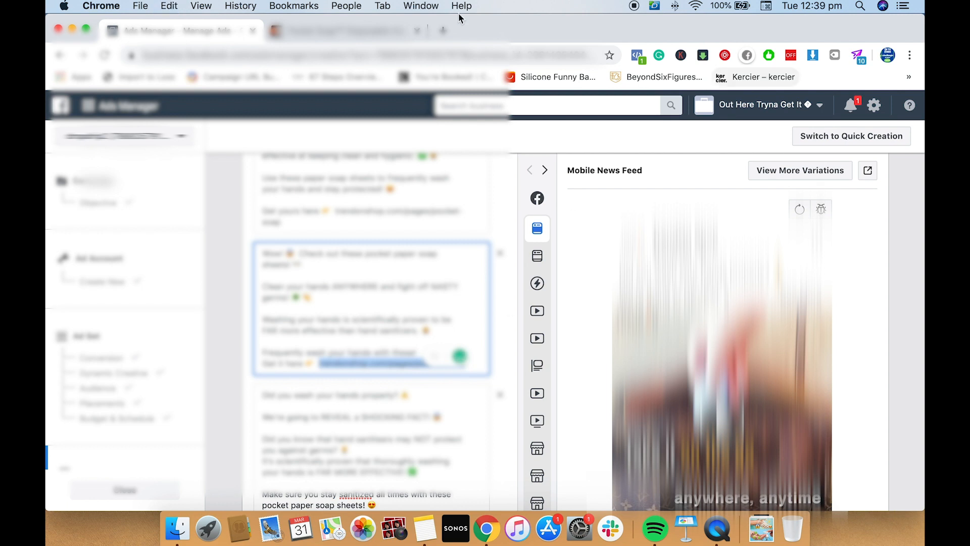
{"action": "left_click", "coordinate": [443, 31]}
{"action": "key", "text": "super+v"}
{"action": "key", "text": "Return"}
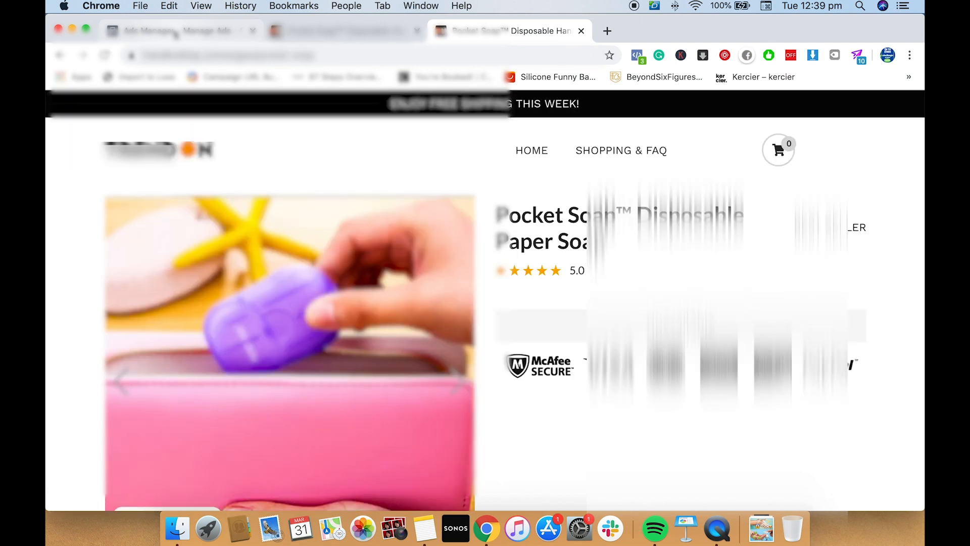
{"action": "left_click", "coordinate": [175, 34]}
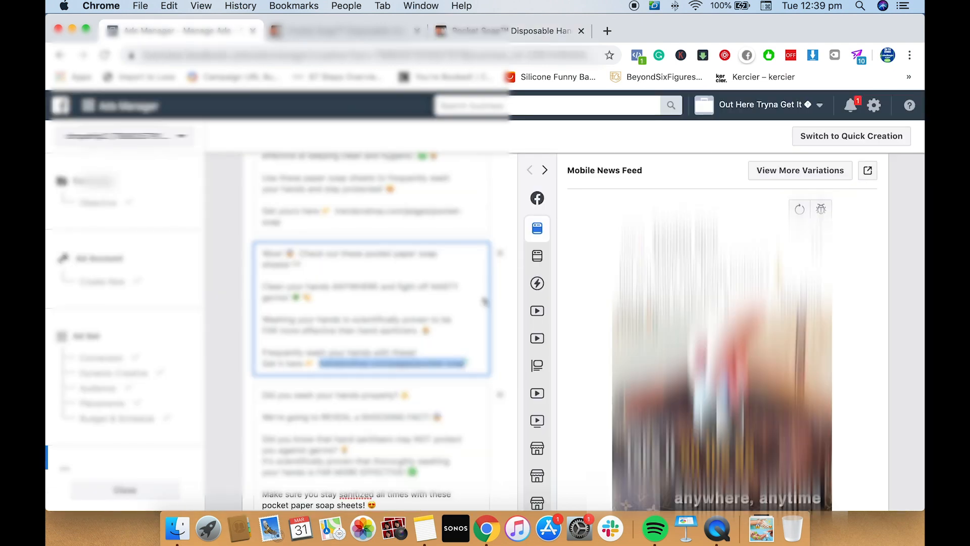
Try the suggested correction "those hand sanitizers" in the third primary text, and restore the wording "that hand sanitizers"
{"action": "scroll", "coordinate": [484, 302], "scroll_direction": "down", "scroll_amount": 5}
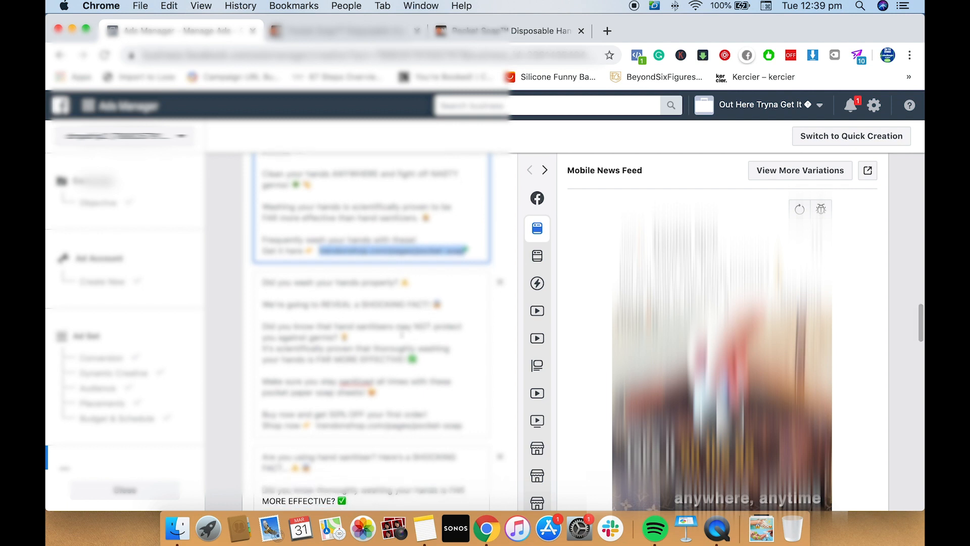
{"action": "scroll", "coordinate": [401, 333], "scroll_direction": "down", "scroll_amount": 1}
{"action": "left_click", "coordinate": [380, 321]}
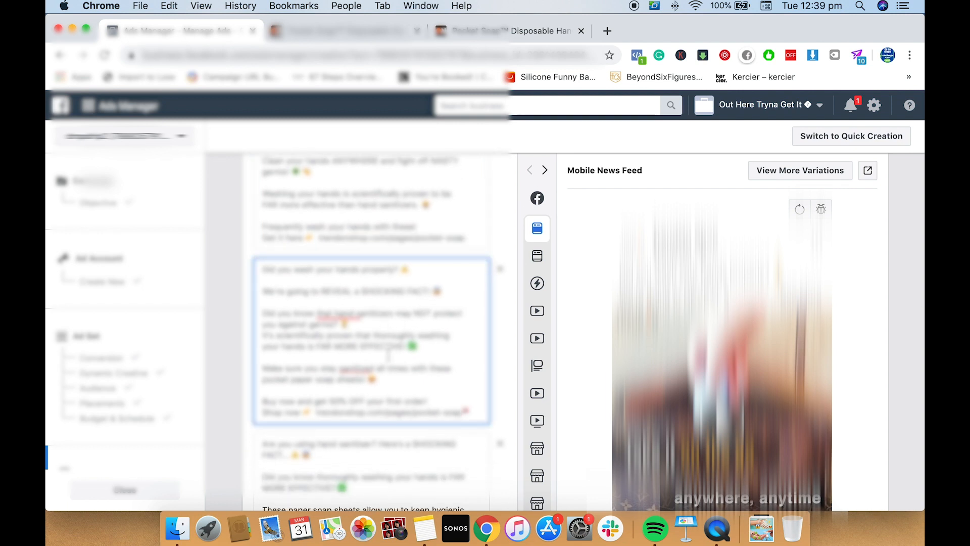
{"action": "mouse_move", "coordinate": [368, 314]}
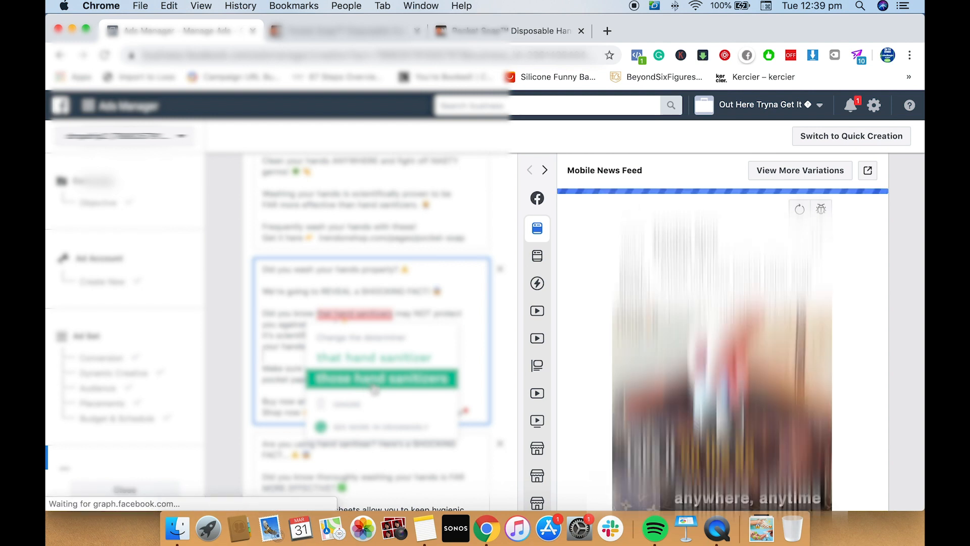
{"action": "left_click", "coordinate": [375, 386]}
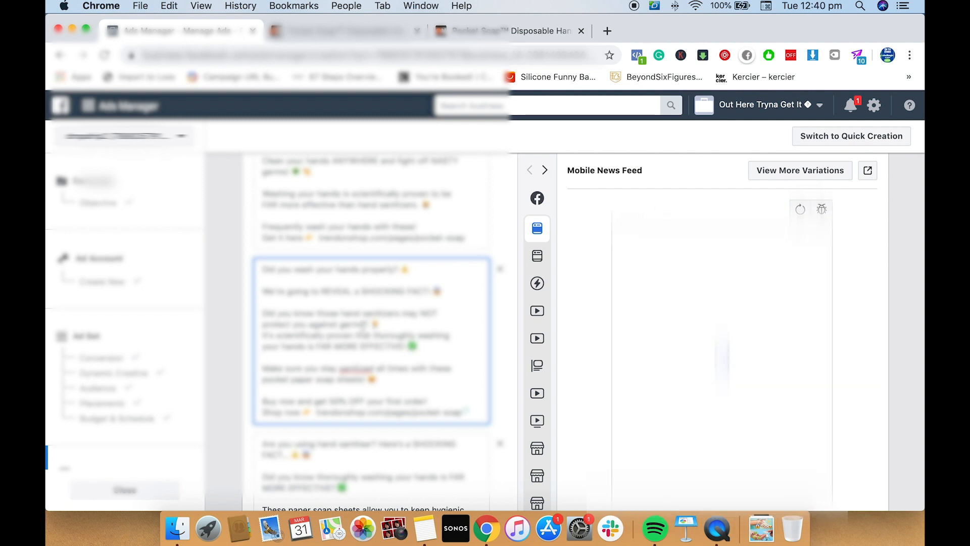
{"action": "key", "text": "BackSpace"}
{"action": "key", "text": "BackSpace"}
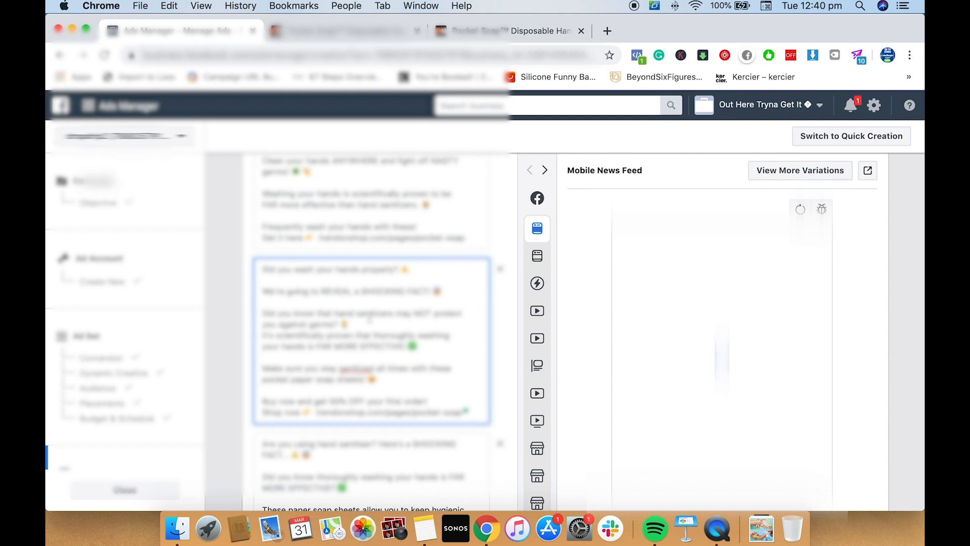
Review the remaining primary texts, the headlines and the descriptions down to the ad's Call to Action section
{"action": "scroll", "coordinate": [370, 319], "scroll_direction": "down", "scroll_amount": 5}
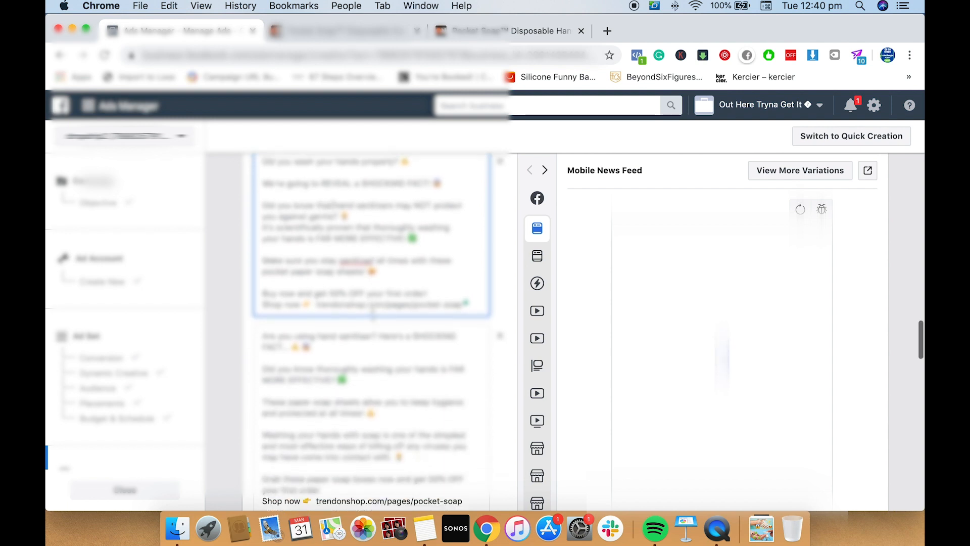
{"action": "scroll", "coordinate": [373, 314], "scroll_direction": "down", "scroll_amount": 4}
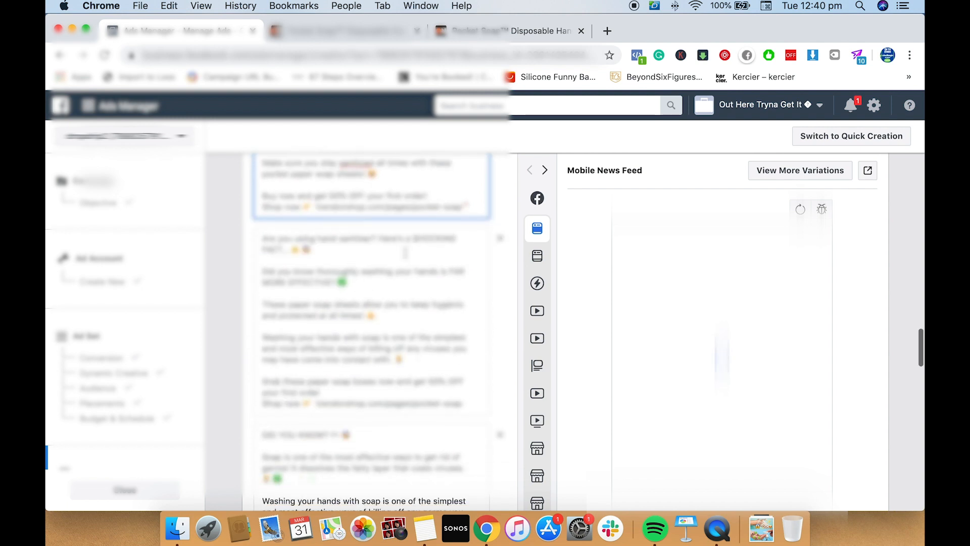
{"action": "scroll", "coordinate": [423, 338], "scroll_direction": "down", "scroll_amount": 1}
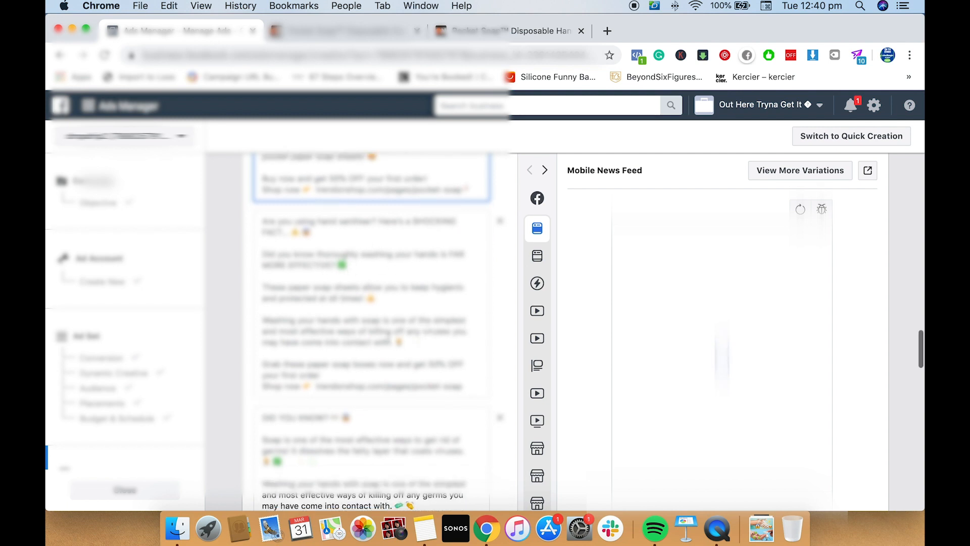
{"action": "scroll", "coordinate": [389, 355], "scroll_direction": "down", "scroll_amount": 5}
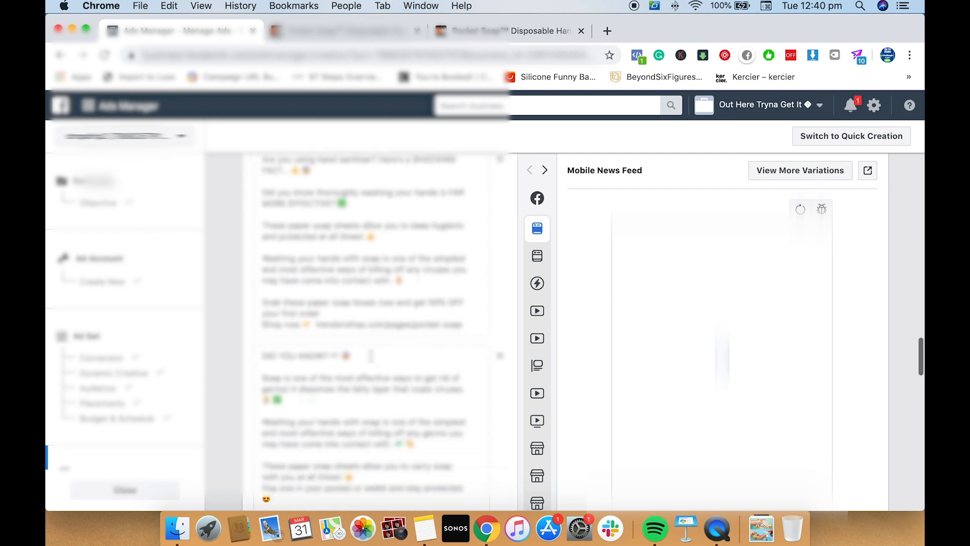
{"action": "scroll", "coordinate": [369, 356], "scroll_direction": "down", "scroll_amount": 13}
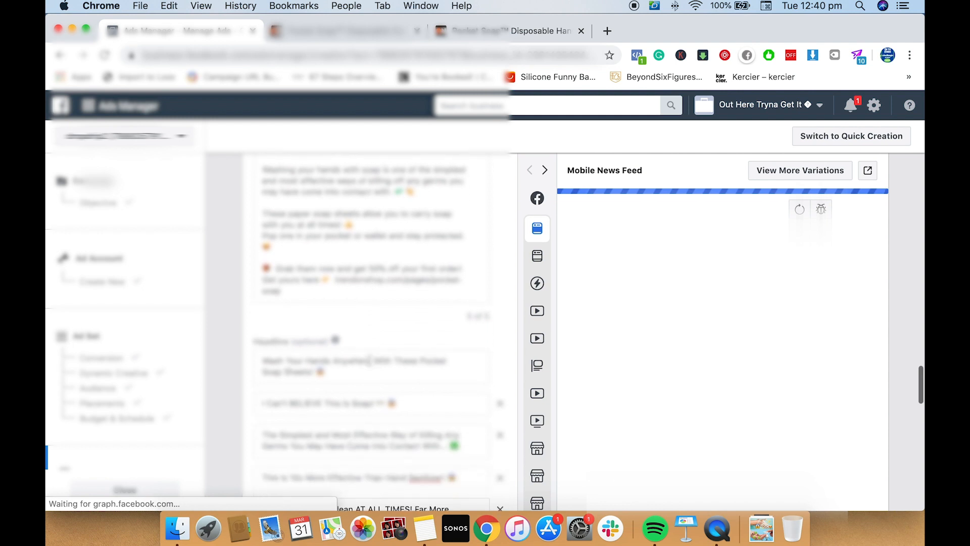
{"action": "scroll", "coordinate": [353, 324], "scroll_direction": "down", "scroll_amount": 13}
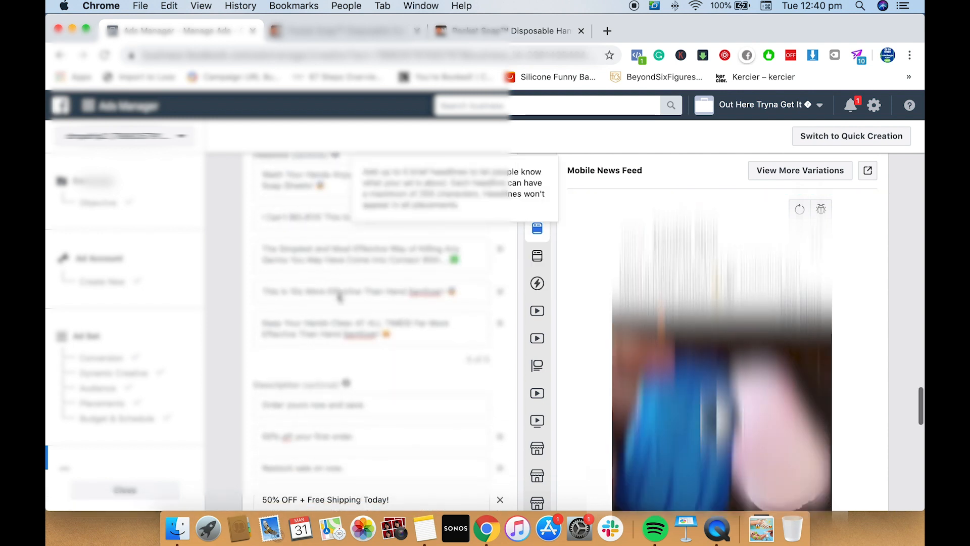
{"action": "scroll", "coordinate": [340, 303], "scroll_direction": "down", "scroll_amount": 14}
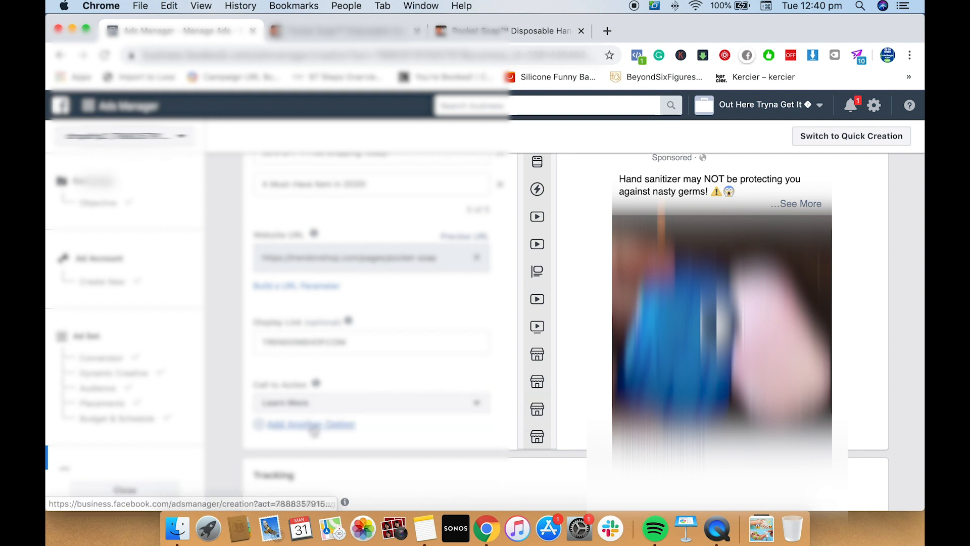
Add a second Call to Action option to the ad and set it to Shop Now
{"action": "left_click", "coordinate": [316, 427]}
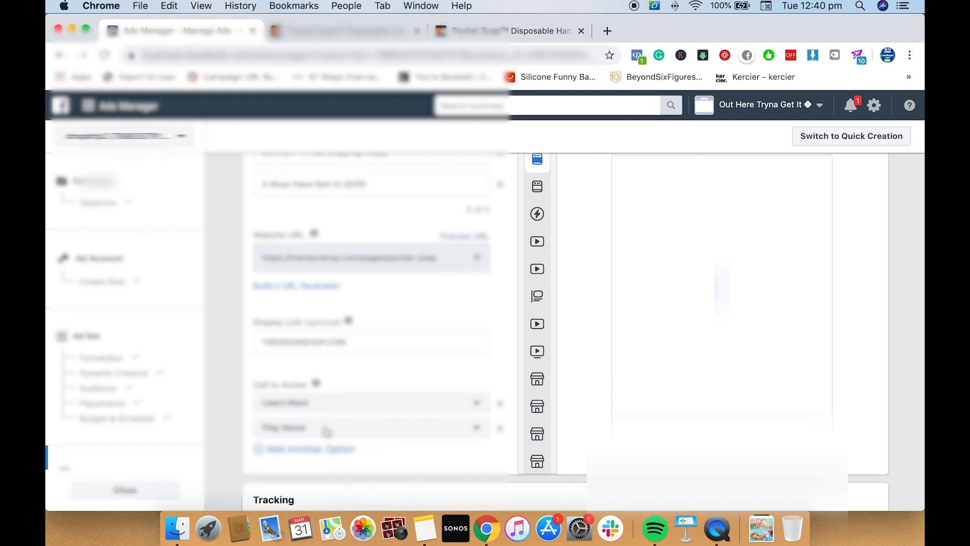
{"action": "left_click", "coordinate": [327, 429]}
{"action": "scroll", "coordinate": [336, 354], "scroll_direction": "down", "scroll_amount": 4}
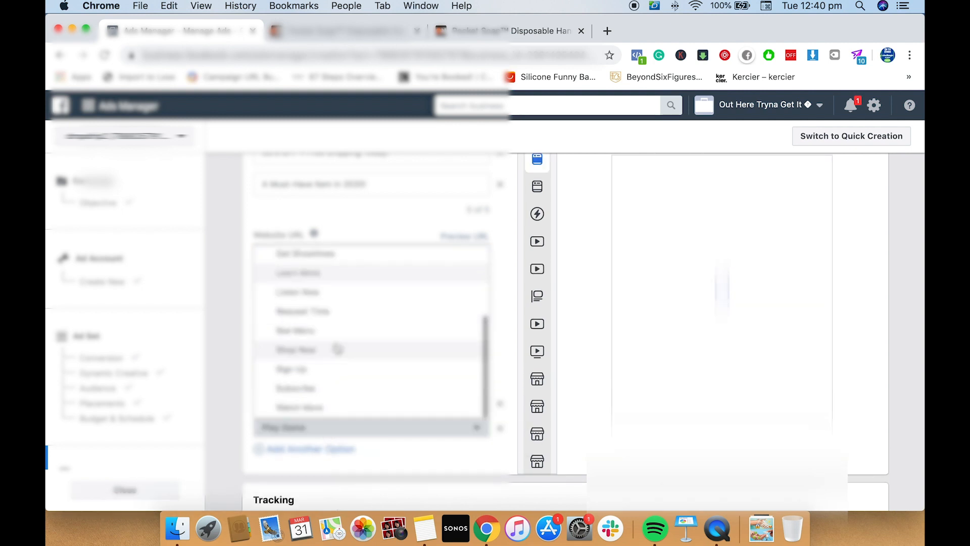
{"action": "left_click", "coordinate": [325, 358]}
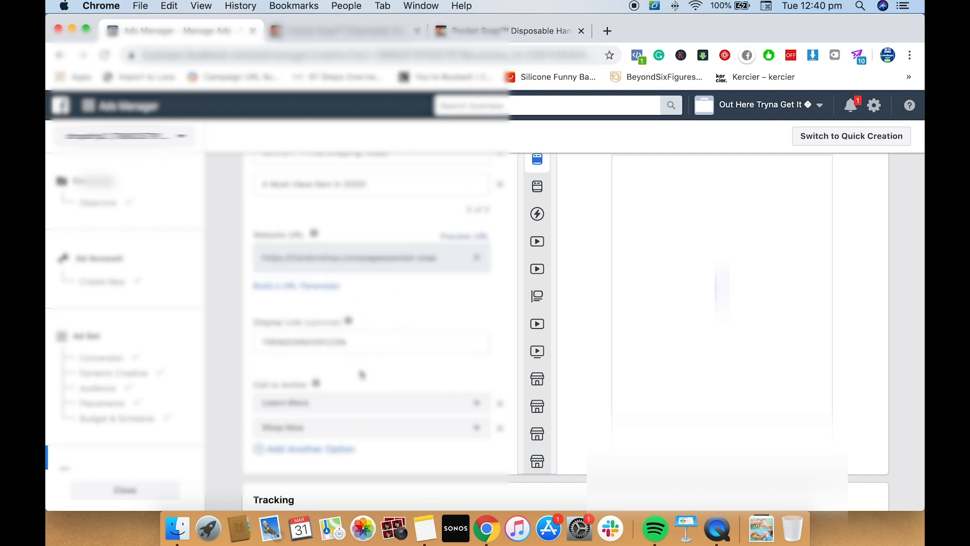
Check the ad's Tracking section and submit the ad to proceed to the payment method selection
{"action": "scroll", "coordinate": [362, 374], "scroll_direction": "down", "scroll_amount": 1}
{"action": "scroll", "coordinate": [361, 374], "scroll_direction": "down", "scroll_amount": 4}
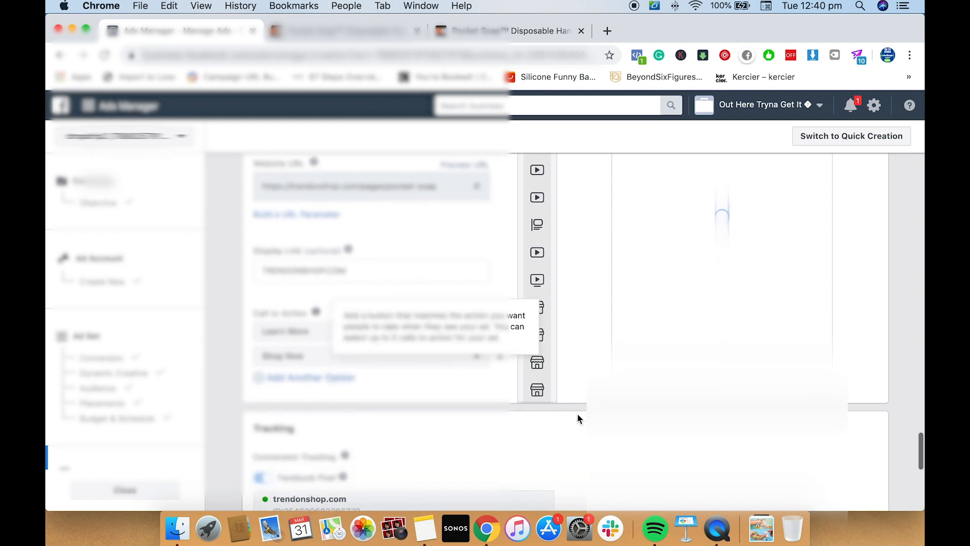
{"action": "scroll", "coordinate": [577, 413], "scroll_direction": "down", "scroll_amount": 1}
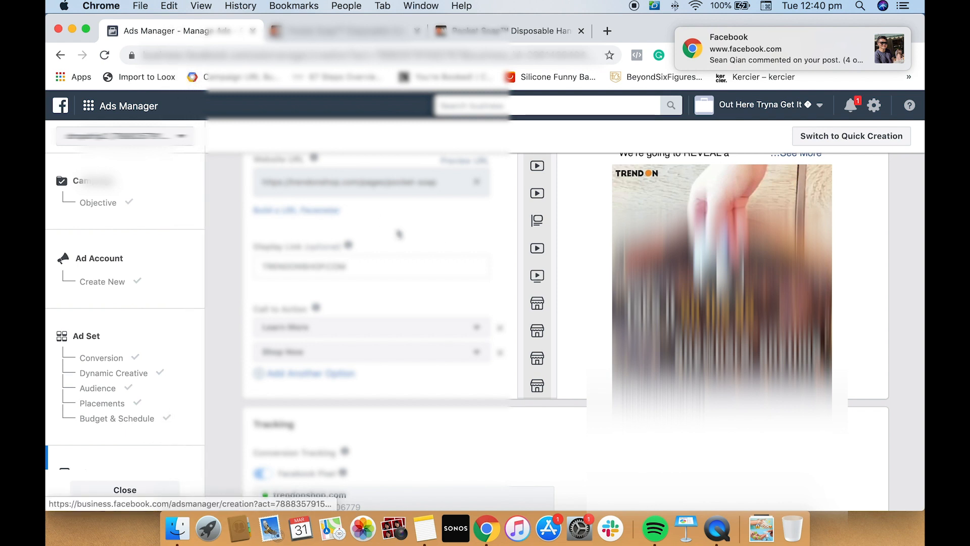
{"action": "scroll", "coordinate": [469, 282], "scroll_direction": "down", "scroll_amount": 10}
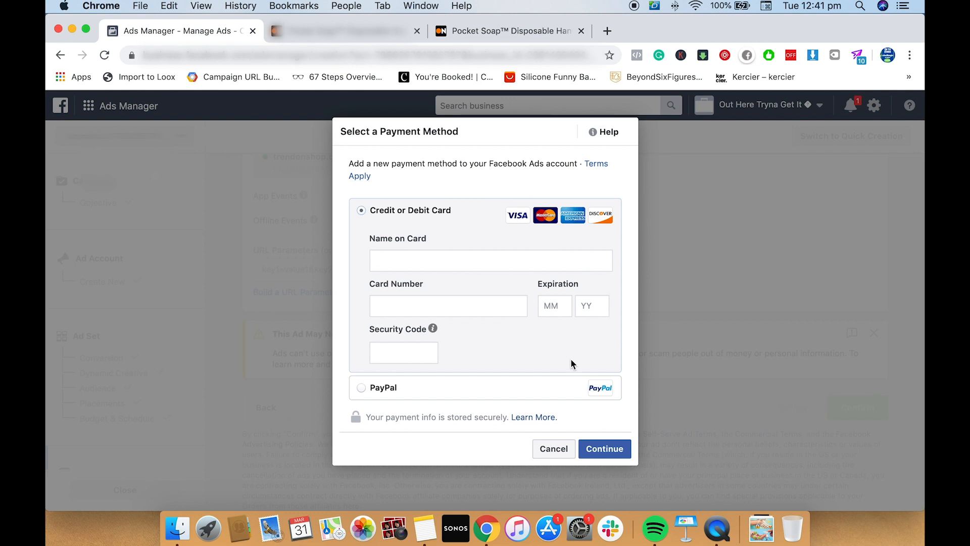
{"action": "scroll", "coordinate": [571, 359], "scroll_direction": "down", "scroll_amount": 1}
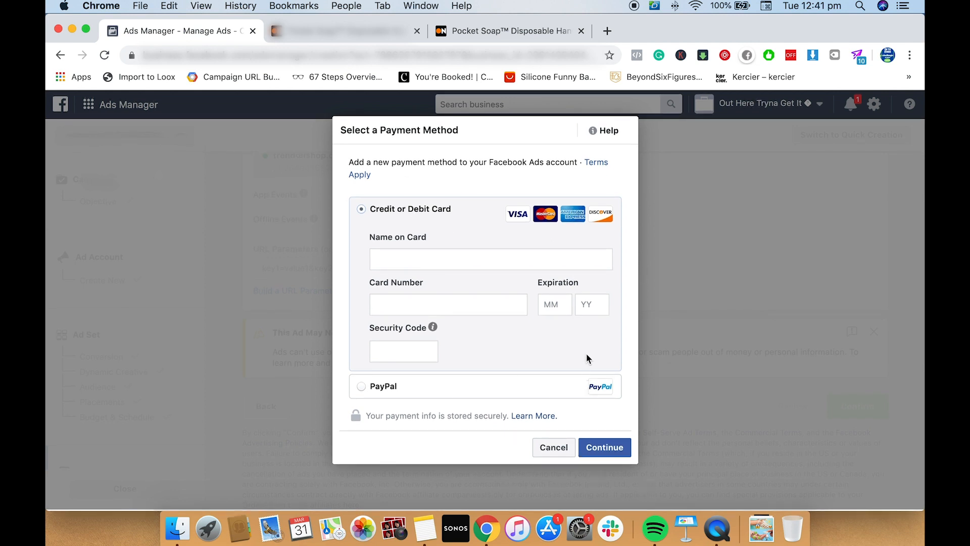